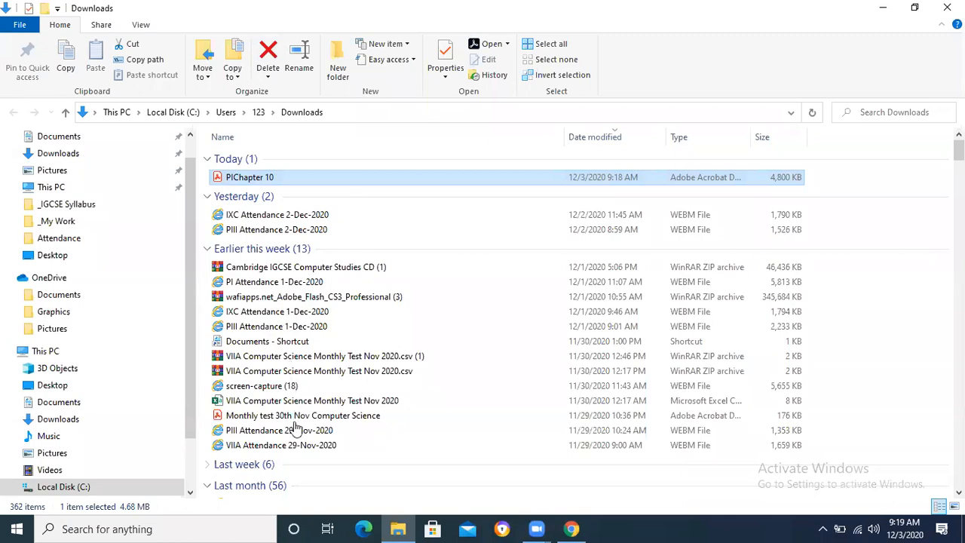
Step: Switch to Chrome and open classroom.google.com in a new browser tab
key(alt+Tab)
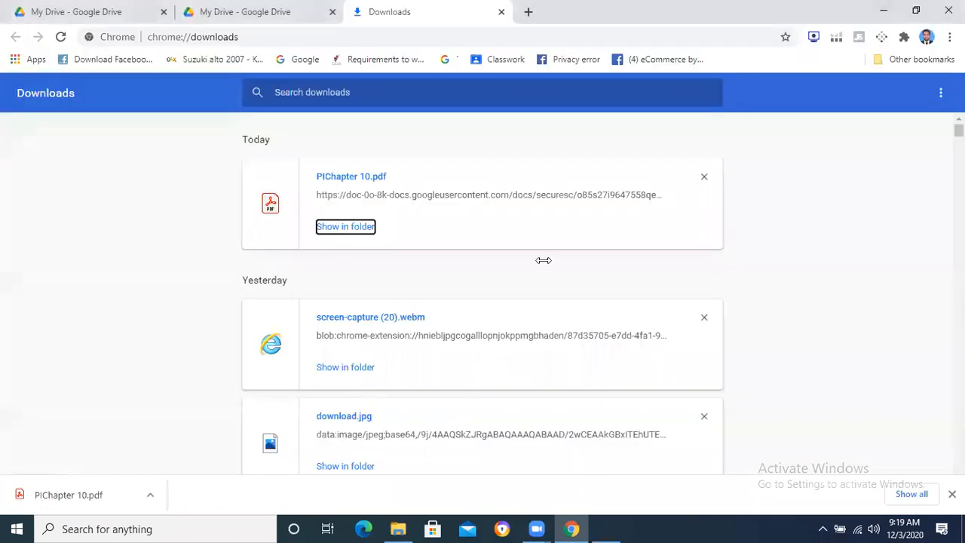
key(ctrl+t)
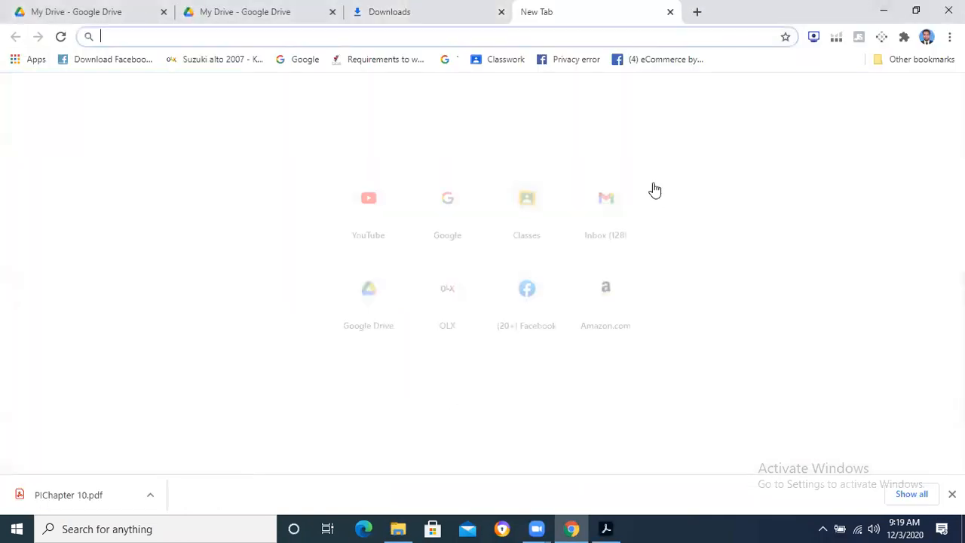
text(classroom.google.com)
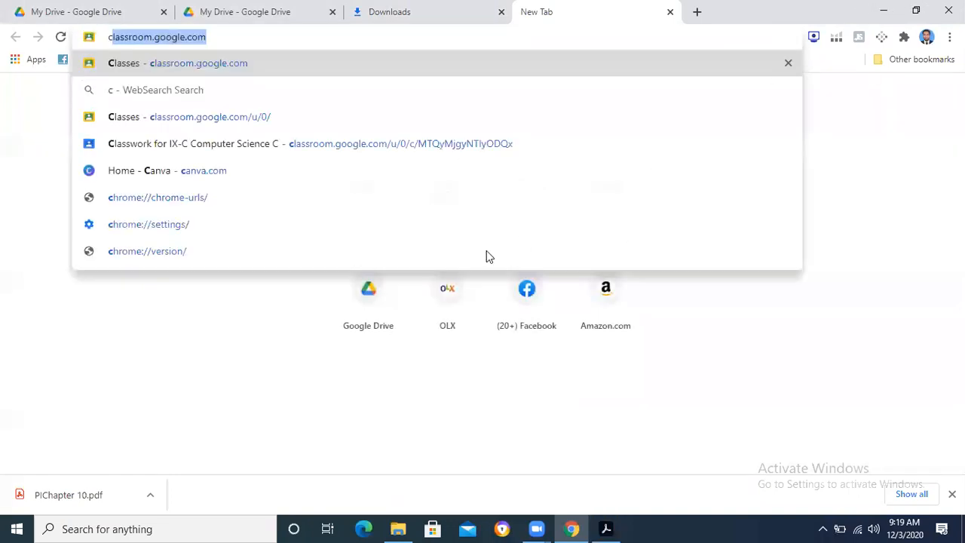
key(Return)
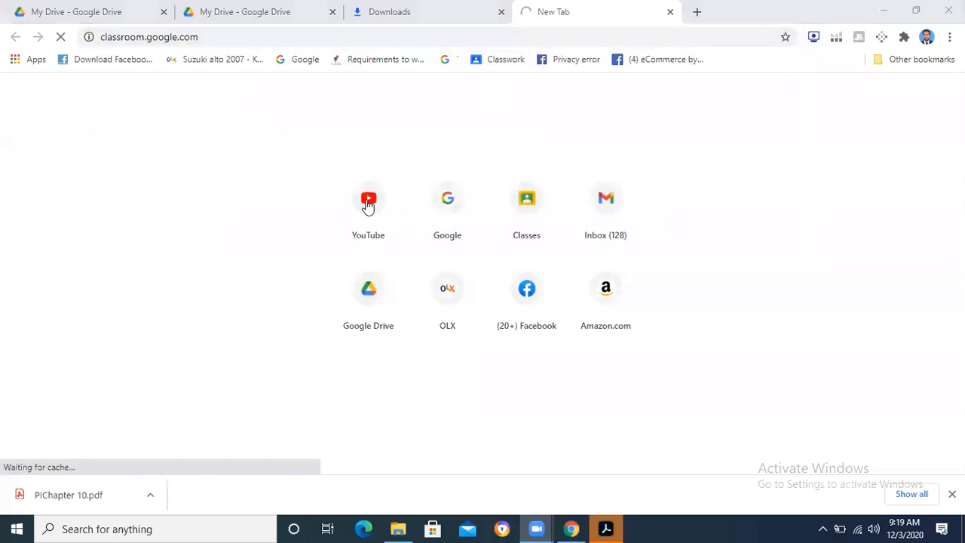
click(392, 12)
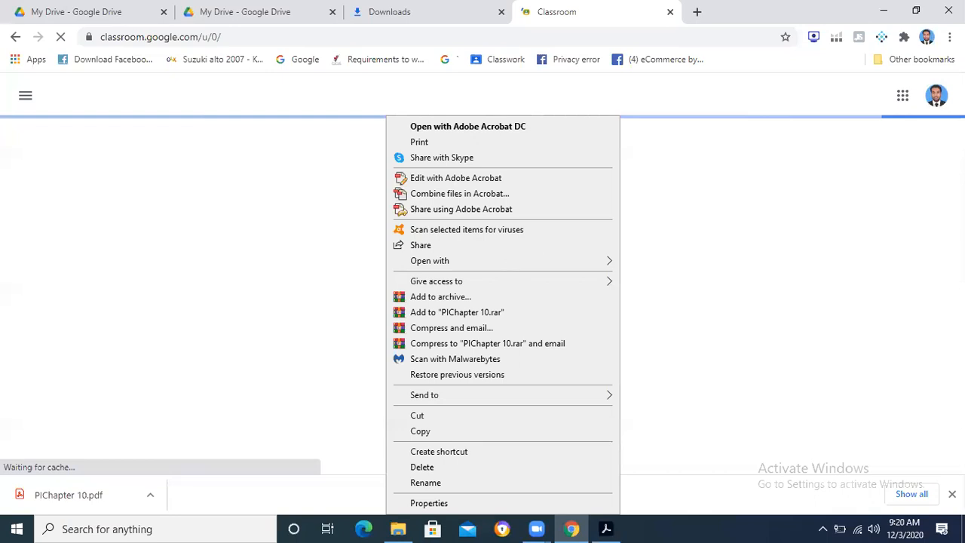
Step: Open the P1A Computer Science class and display its Classwork page
click(286, 199)
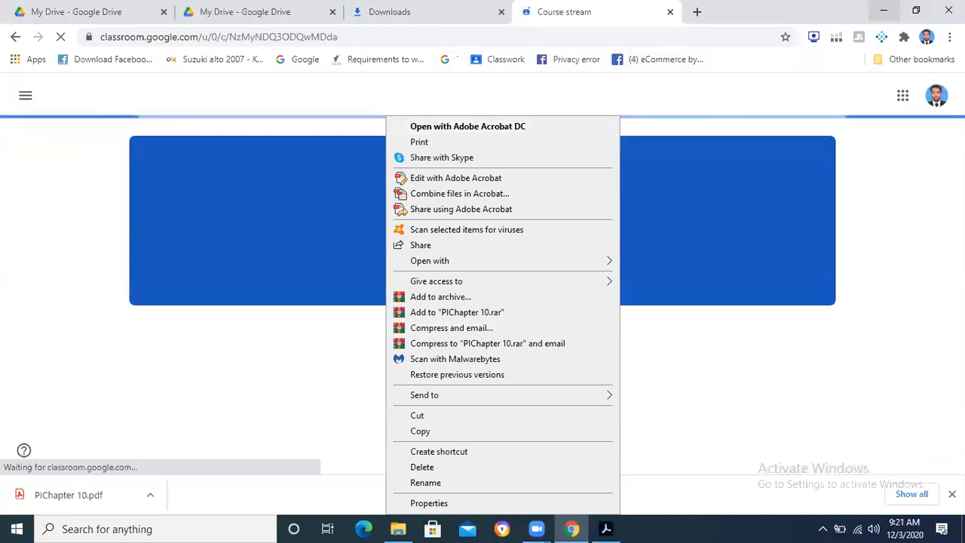
key(alt+Tab)
key(alt+Tab)
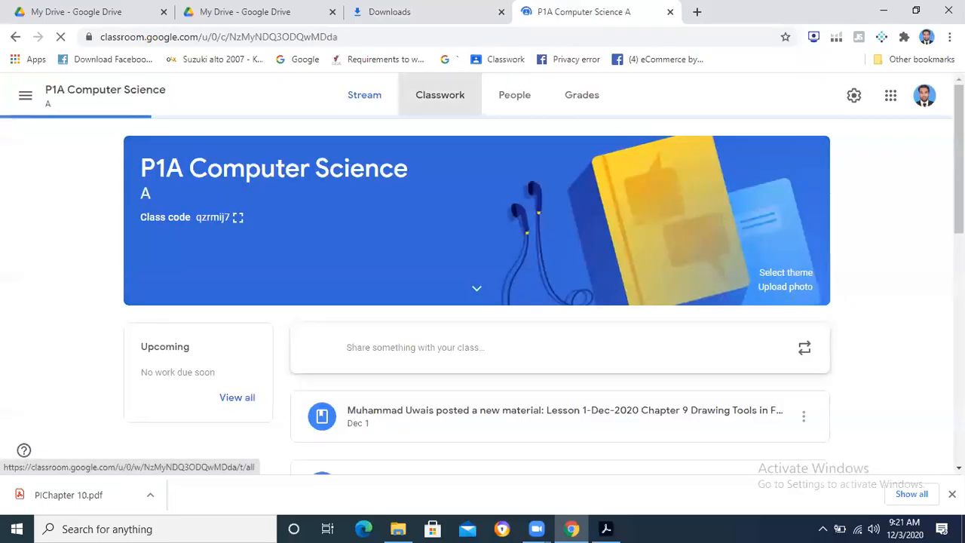
click(440, 94)
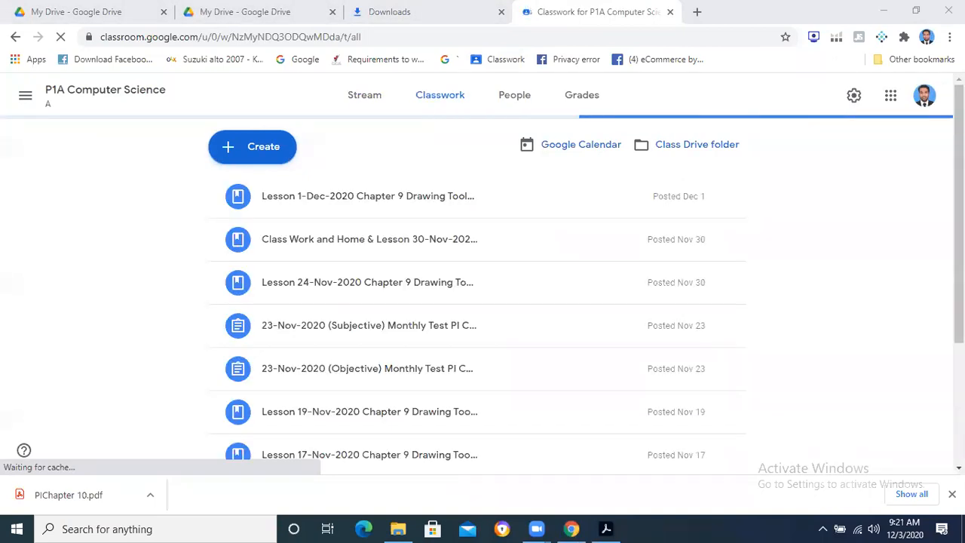
Step: Review the Lesson 1-Dec-2020 Chapter 9 Drawing Tools post and the 30-Nov Class Work and Home & Lesson post
click(368, 196)
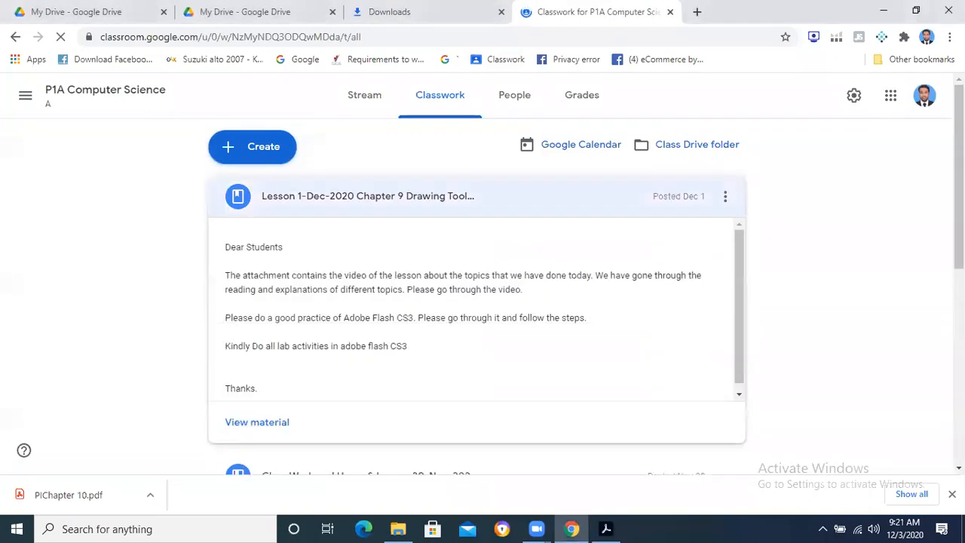
click(368, 196)
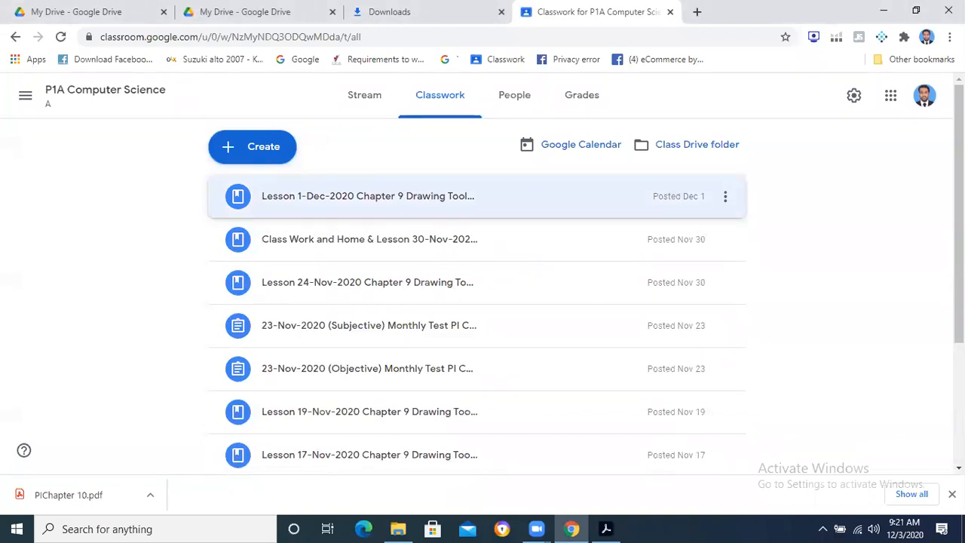
click(368, 239)
click(367, 239)
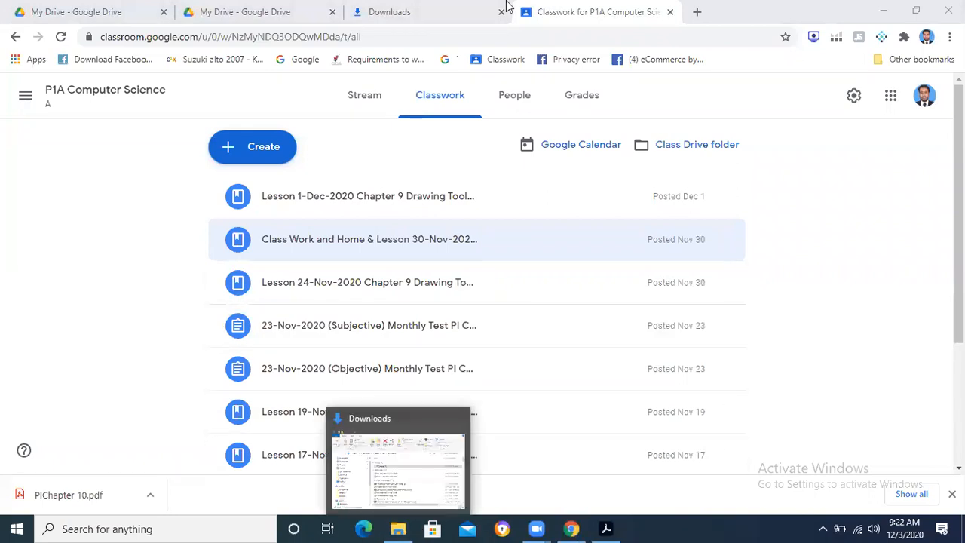
click(570, 6)
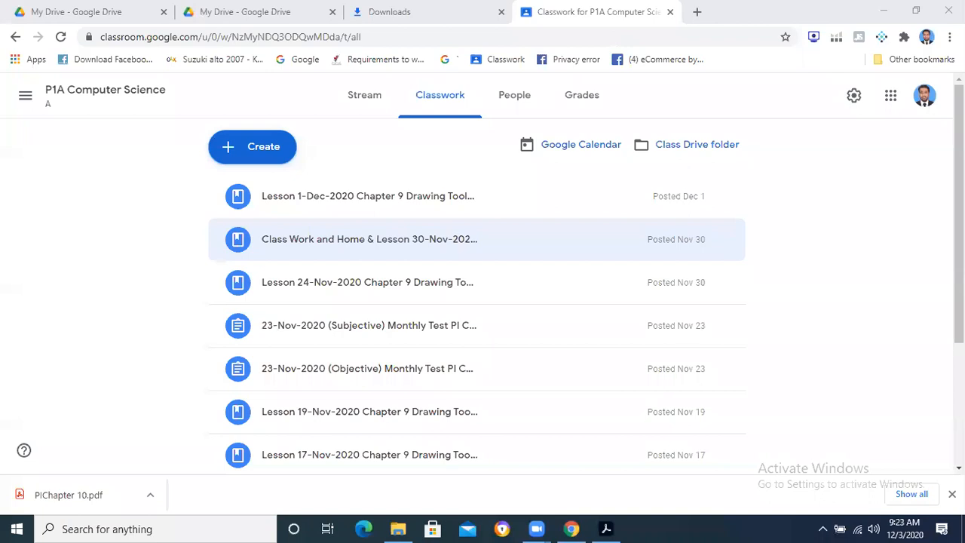
Step: Switch to File Explorer and open Chapter 8.pdf from the _PSM > PI > Chapter 8 folder on New Volume (D:)
click(392, 528)
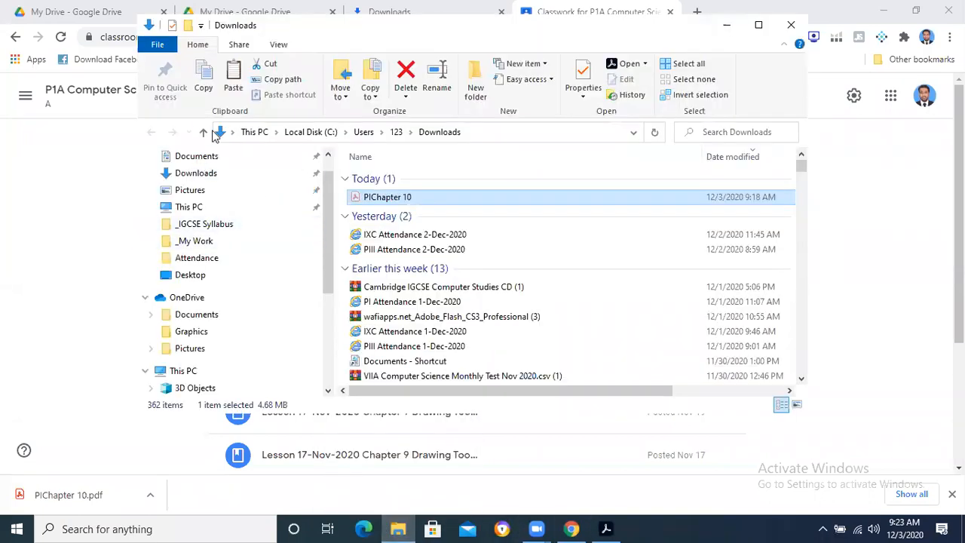
click(185, 372)
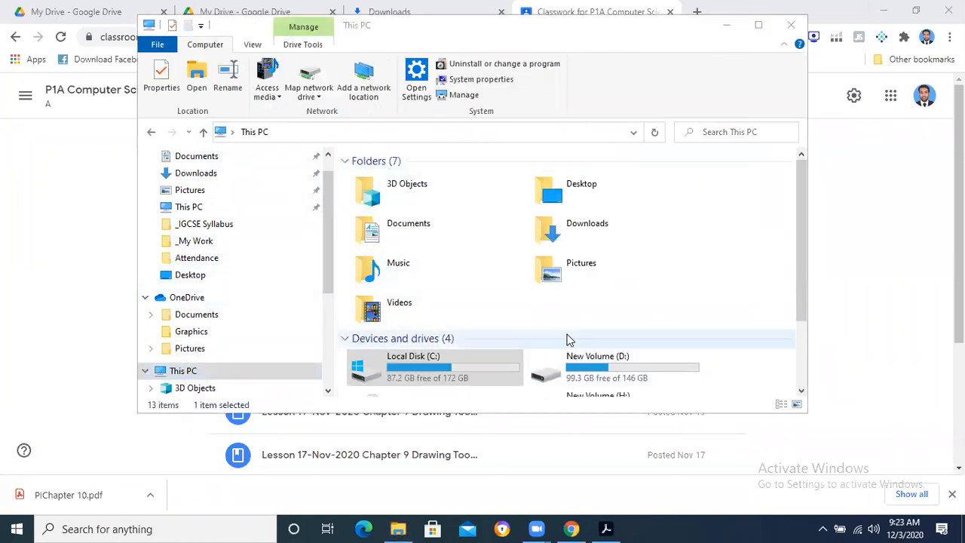
double_click(597, 364)
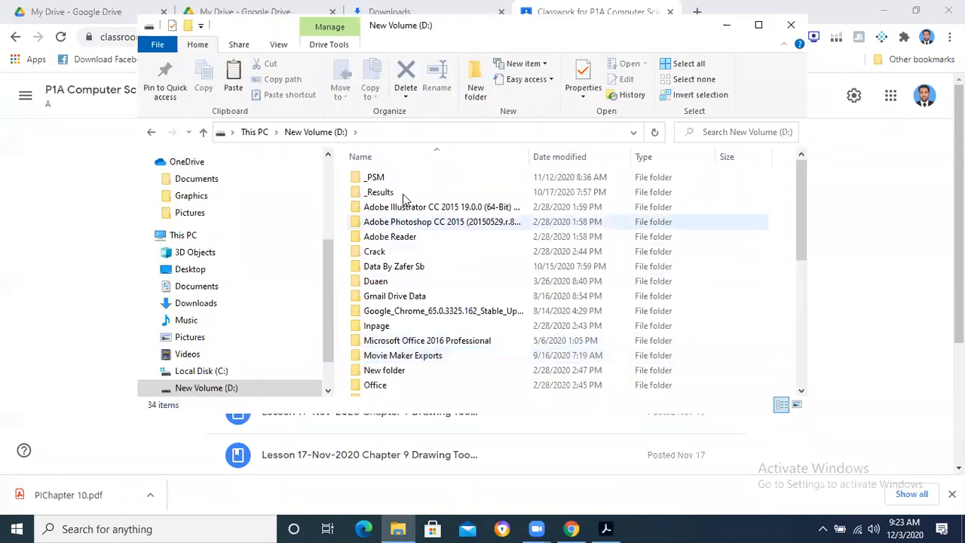
double_click(377, 177)
double_click(372, 281)
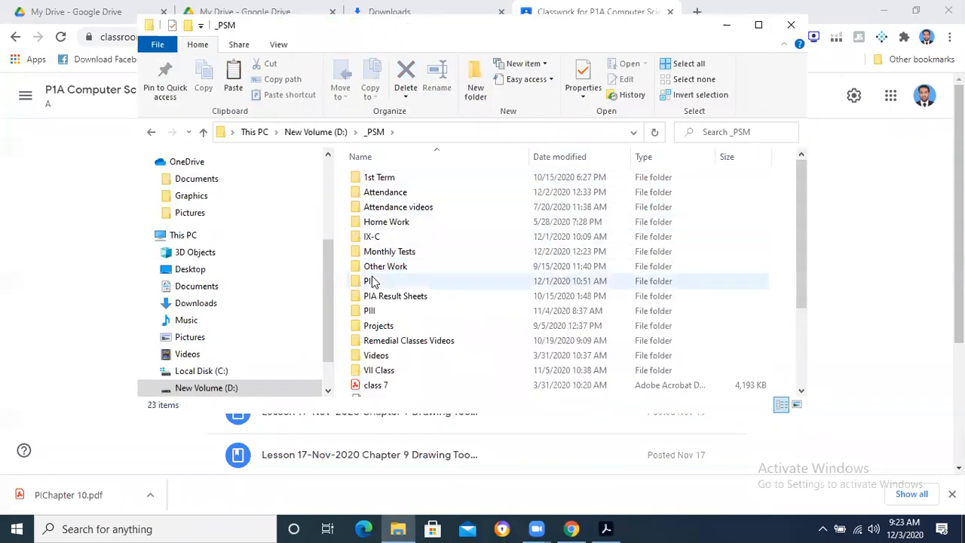
double_click(381, 280)
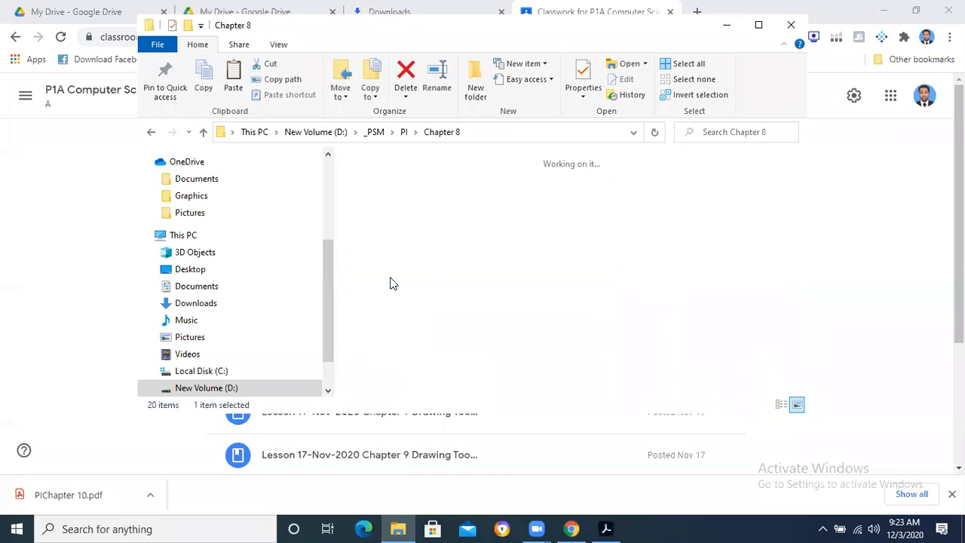
double_click(386, 204)
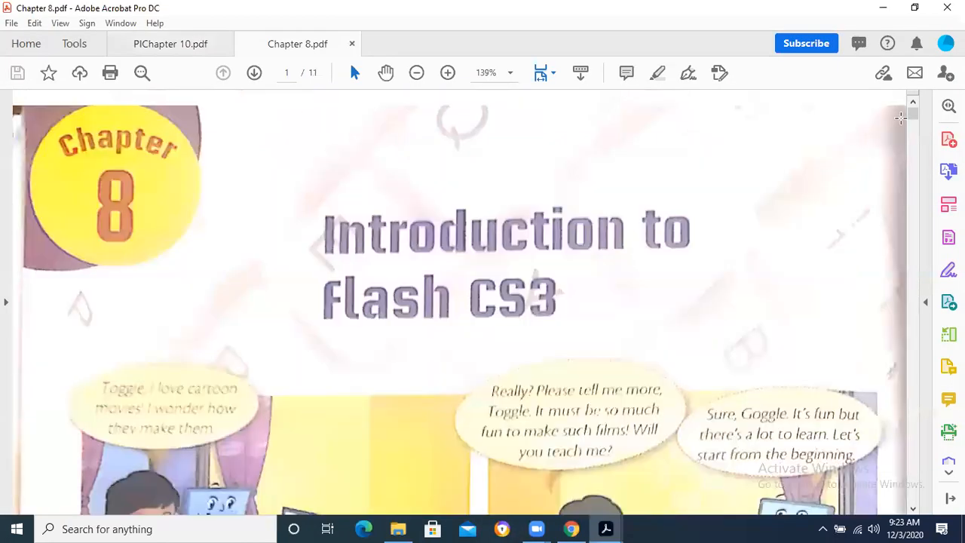
Step: Examine the exercises and the In the Lab activities on the last pages of Chapter 8.pdf
drag(918, 112, 908, 419)
drag(909, 485, 911, 491)
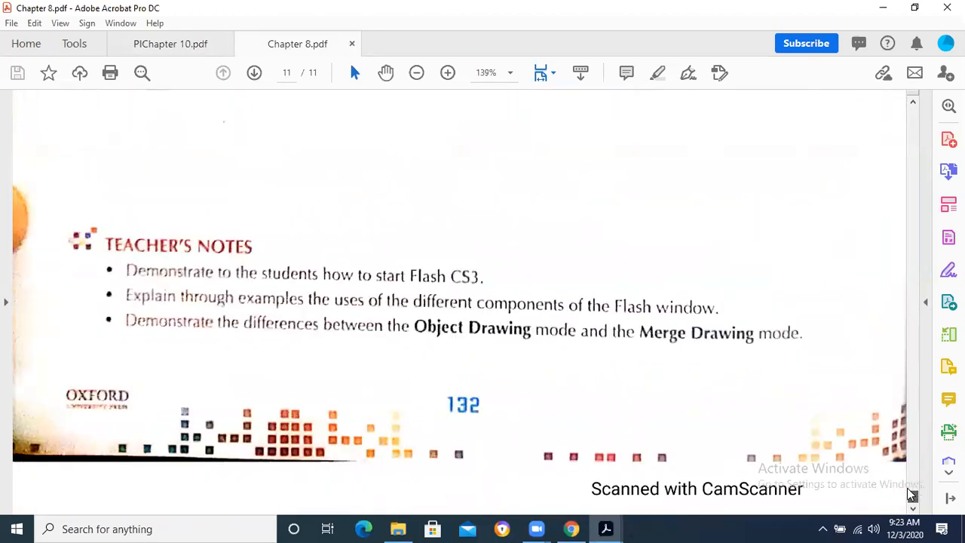
scroll(276, 201, up, 2)
scroll(725, 198, down, 1)
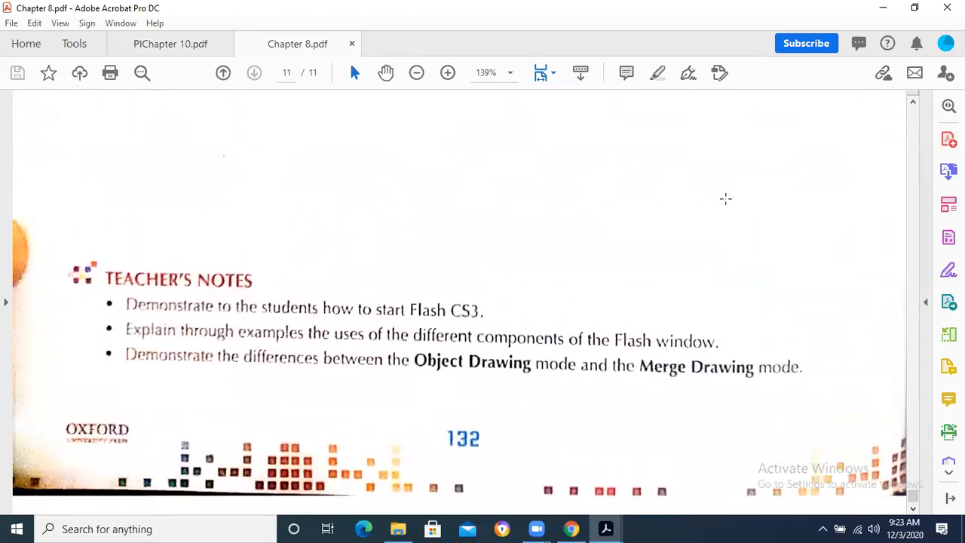
click(913, 103)
scroll(914, 108, up, 10)
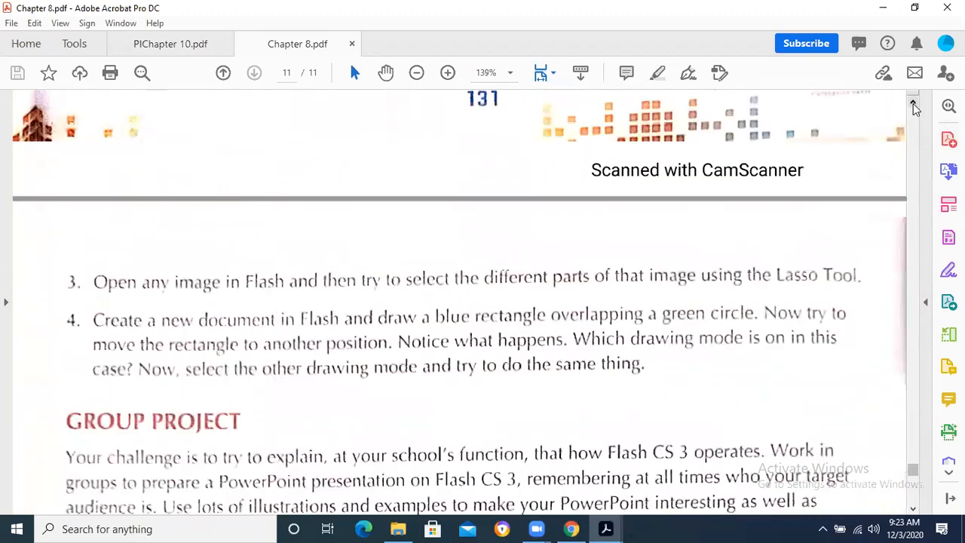
scroll(915, 108, up, 8)
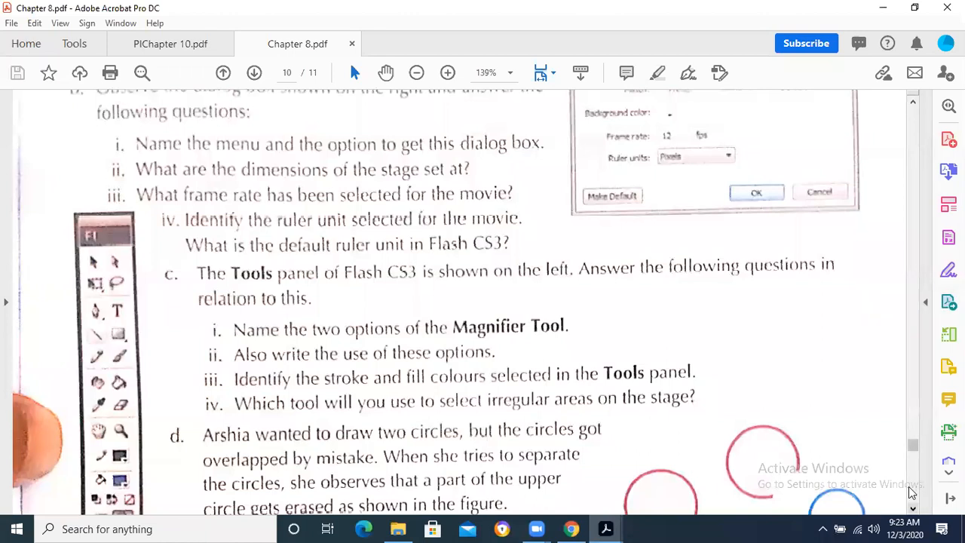
scroll(911, 492, down, 5)
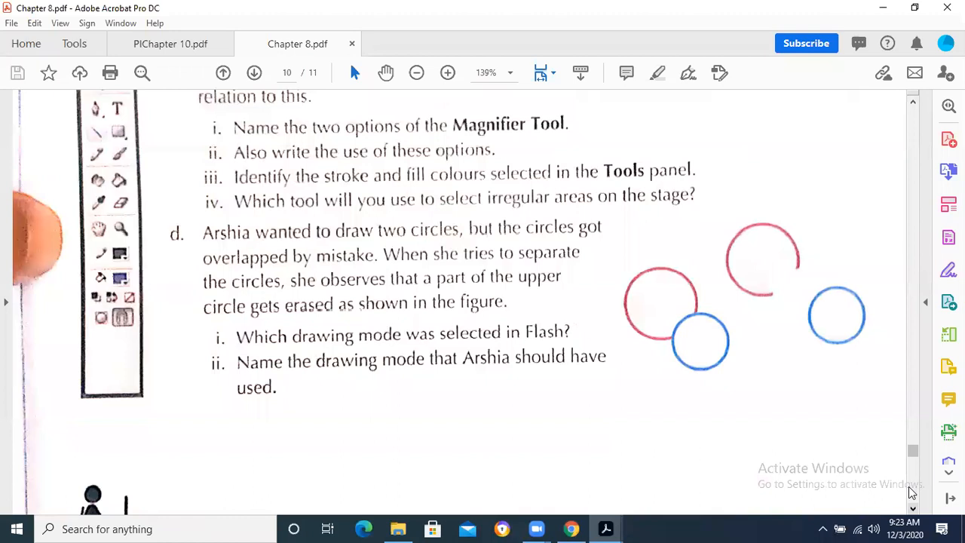
scroll(593, 360, down, 4)
scroll(591, 353, down, 3)
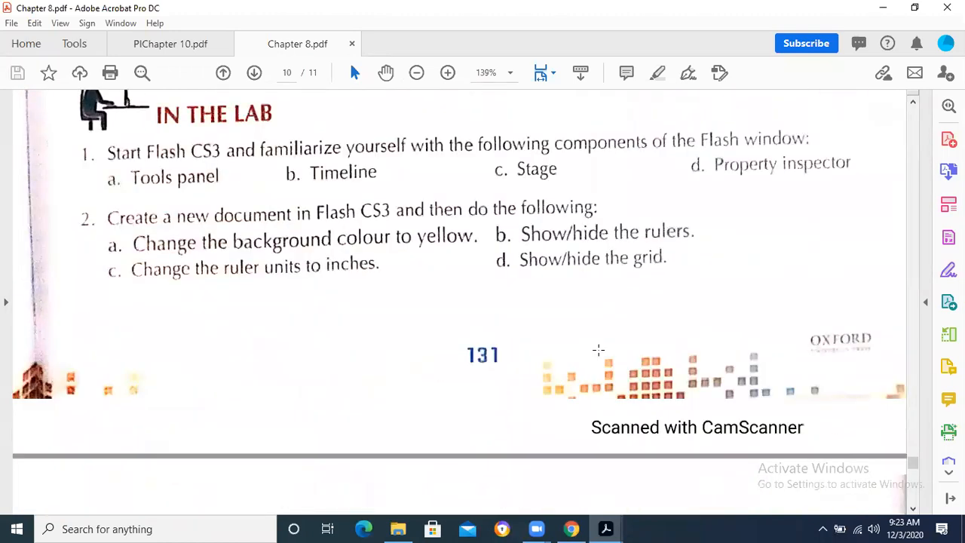
Step: Close only Chapter 8.pdf, keeping PIChapter 10.pdf open, and open PI Chapter 9.pdf from the PI folder
click(947, 7)
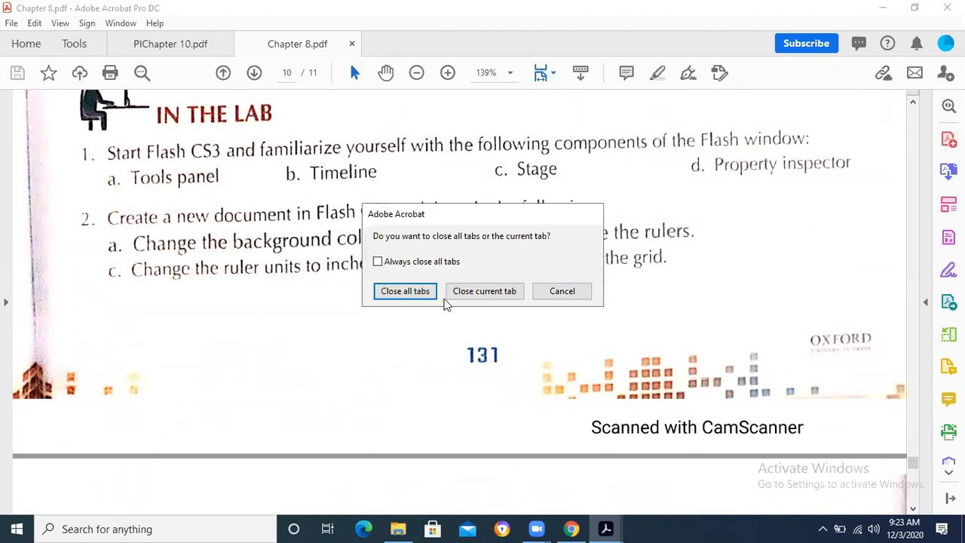
click(471, 294)
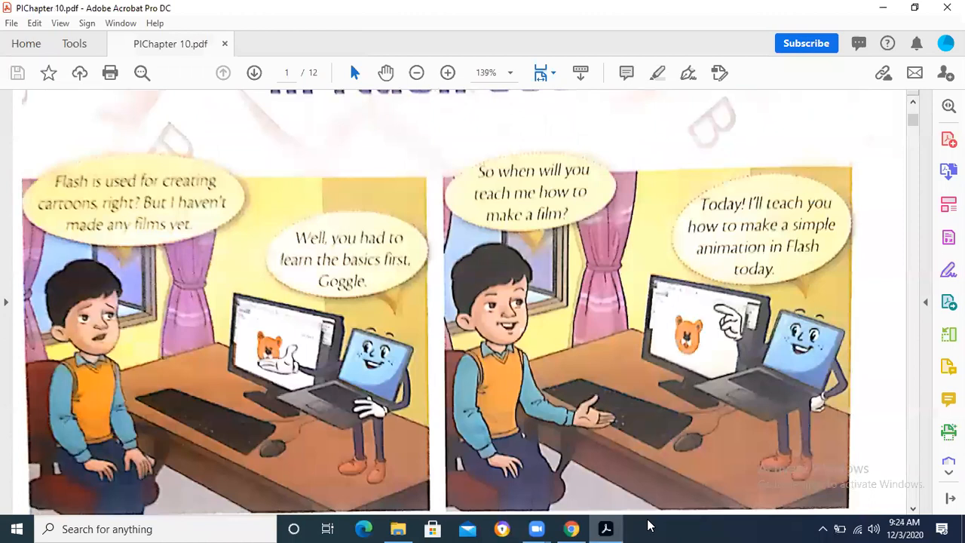
click(398, 529)
click(203, 132)
click(402, 300)
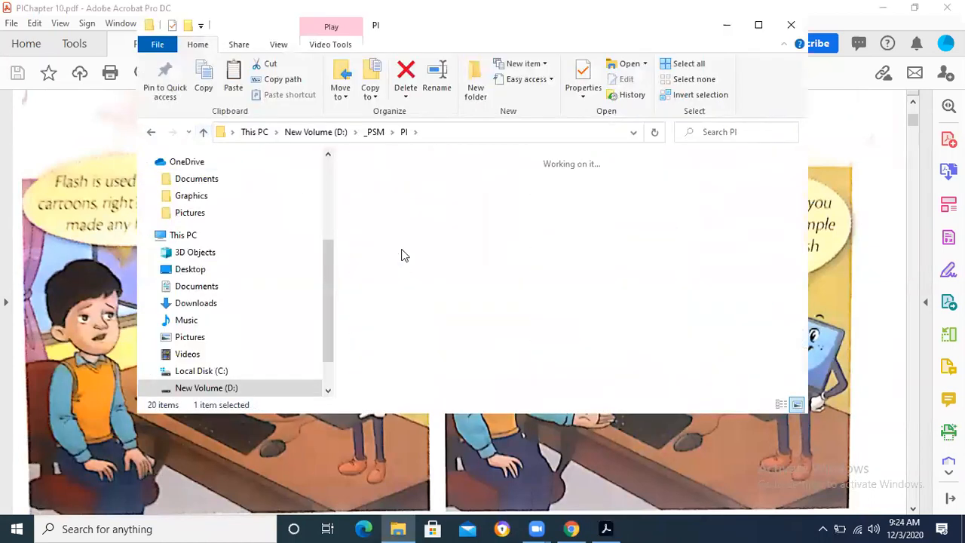
double_click(525, 295)
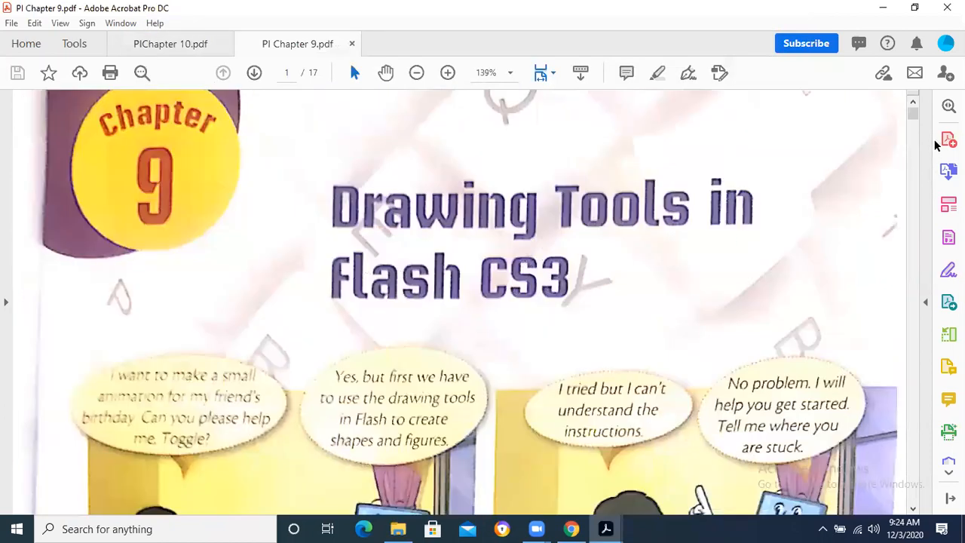
Step: Examine the group project and the In the Lab drawing tasks on the last page of PI Chapter 9.pdf
drag(913, 113, 897, 384)
click(520, 57)
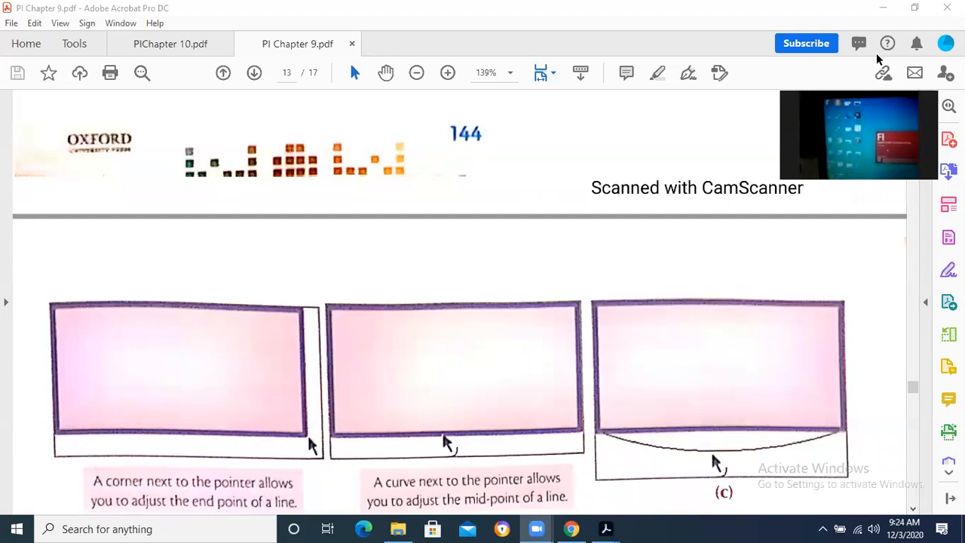
drag(912, 385, 912, 518)
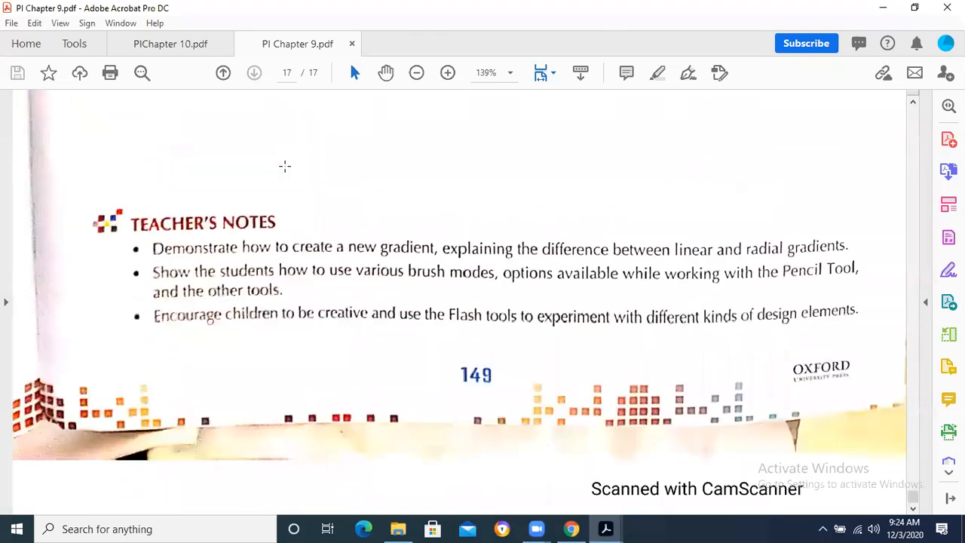
scroll(285, 166, up, 1)
scroll(286, 271, up, 10)
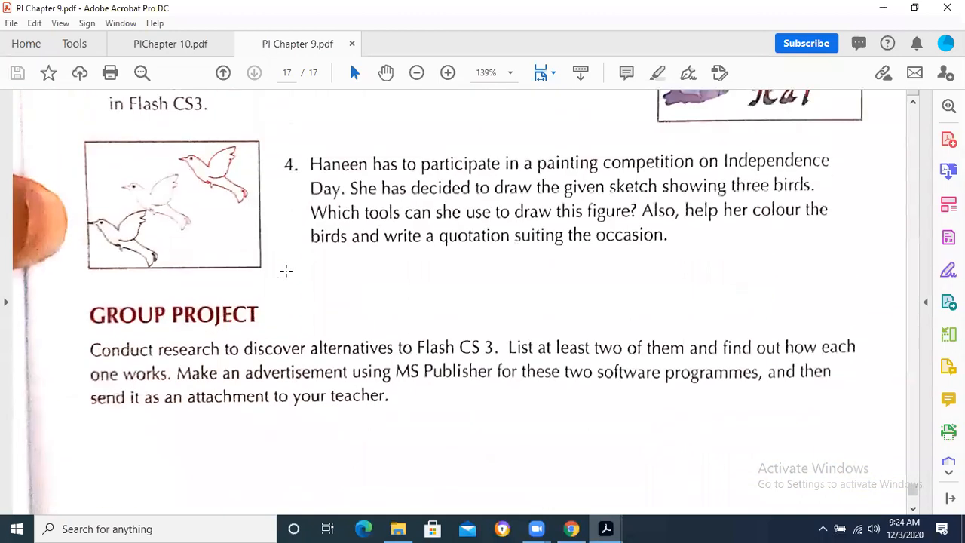
scroll(286, 271, up, 4)
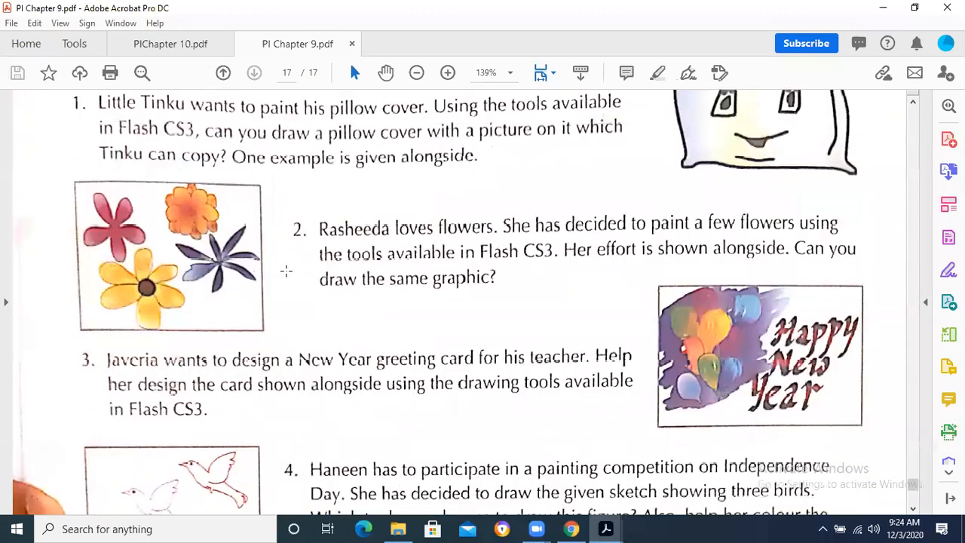
scroll(286, 271, up, 3)
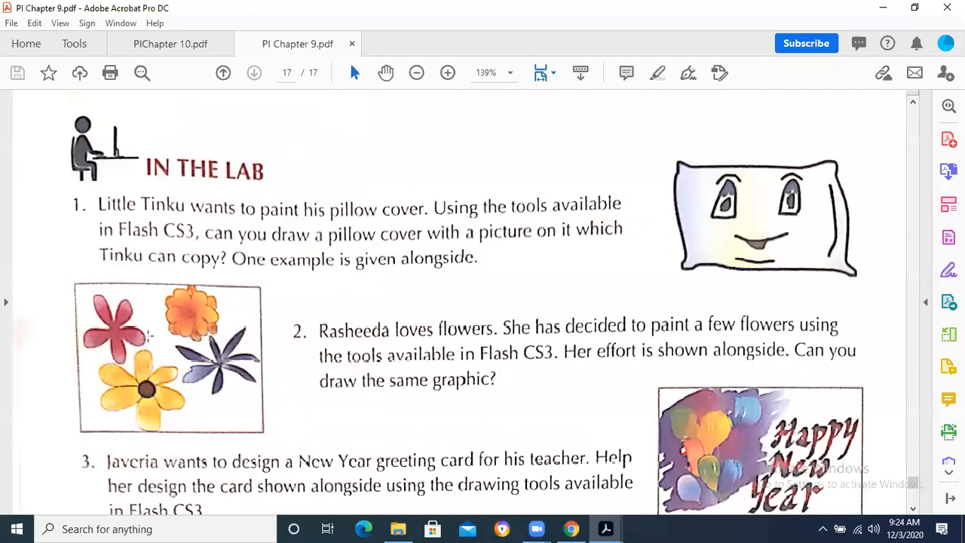
scroll(161, 326, down, 1)
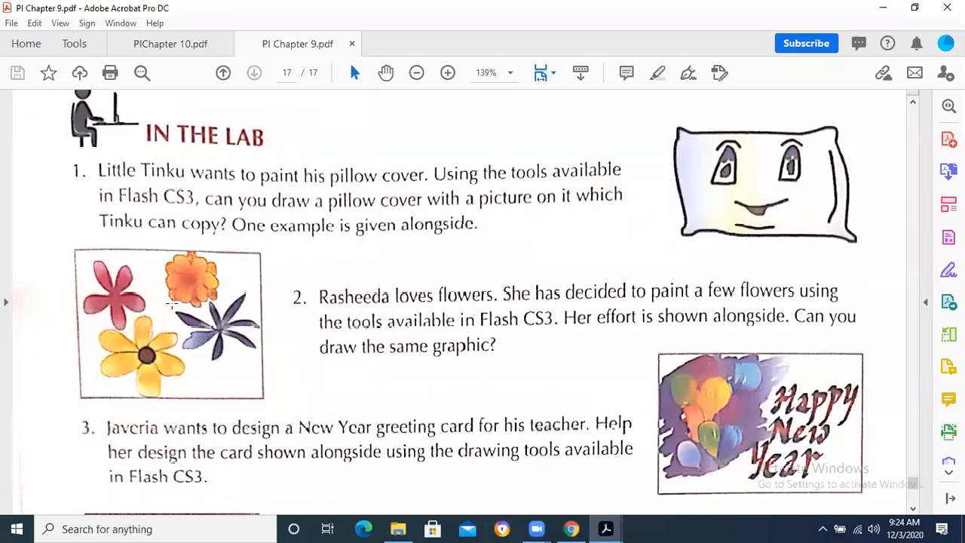
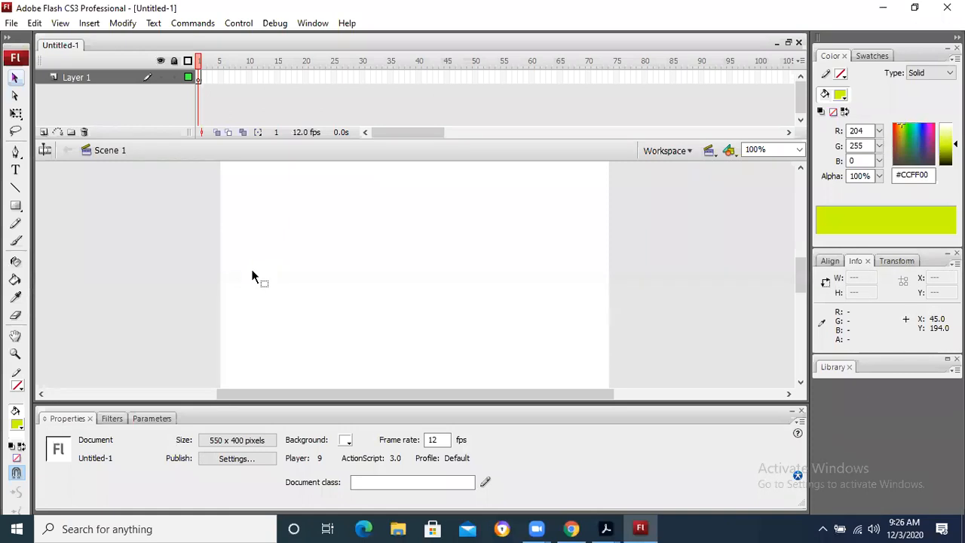
Step: Rename Layer 1 in the timeline as Top
key(ctrl+2)
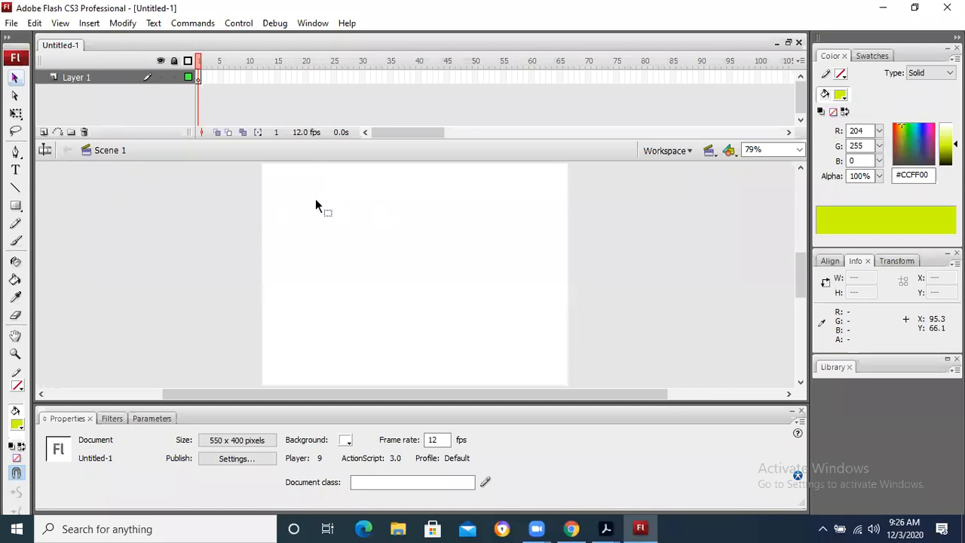
drag(203, 174, 596, 195)
drag(218, 354, 606, 372)
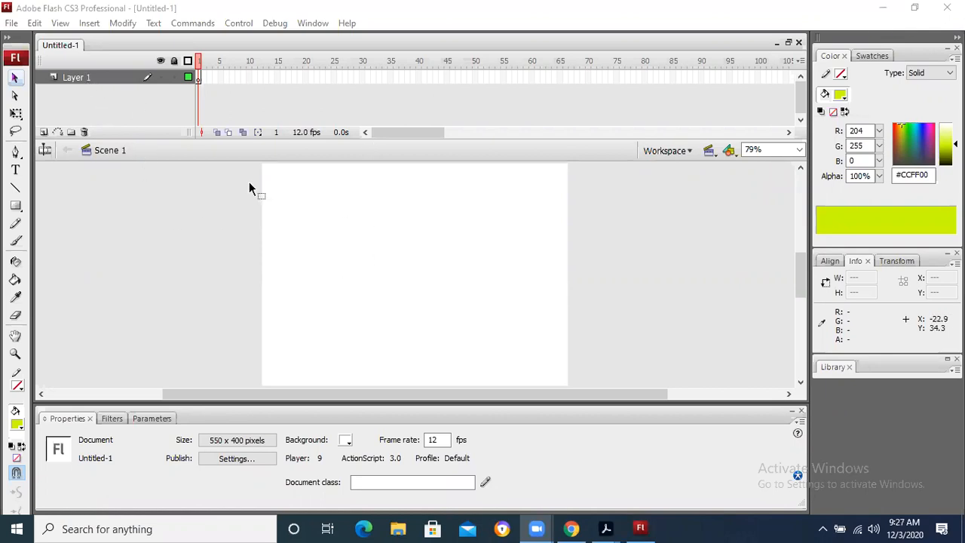
click(85, 82)
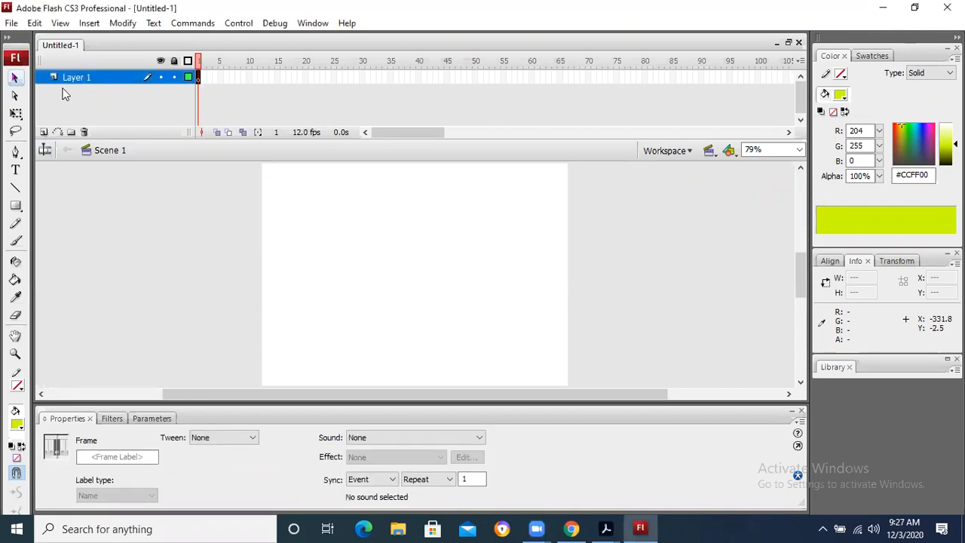
double_click(76, 79)
text(Top)
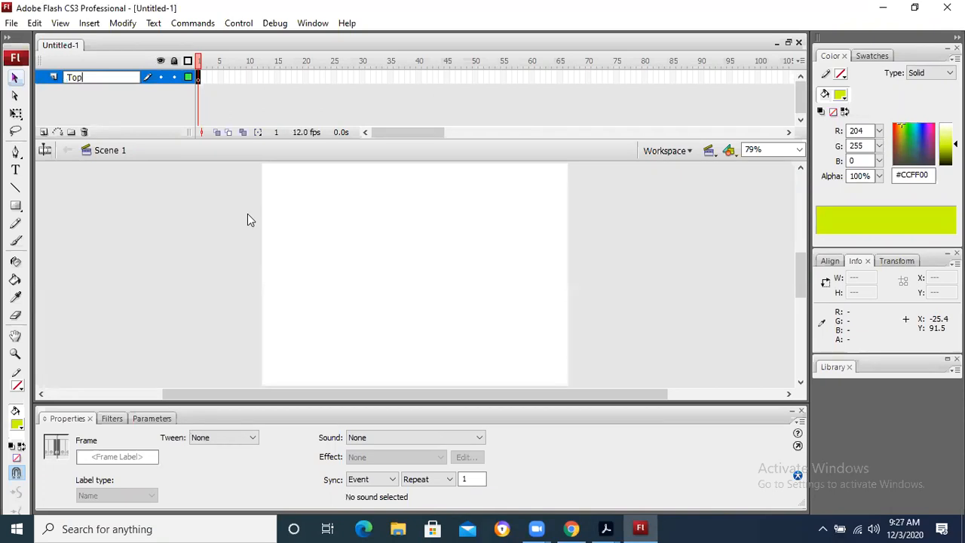
click(191, 242)
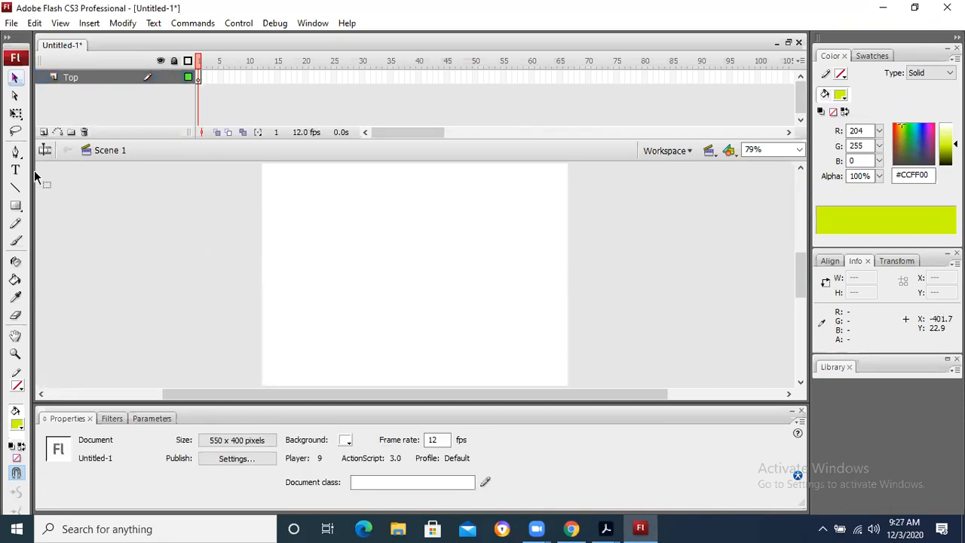
Step: Add a new layer above the Top layer and name it Bottom
click(44, 131)
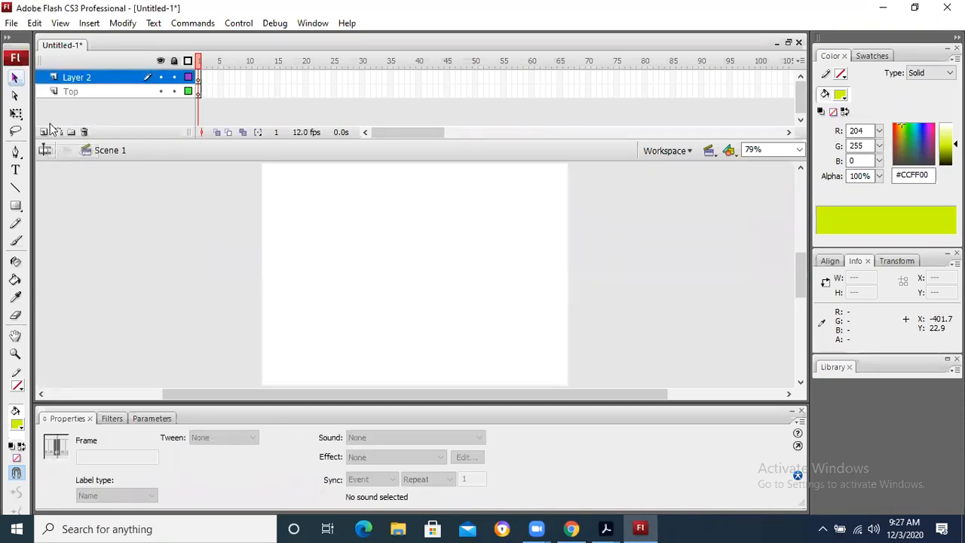
double_click(90, 78)
text(Bottom)
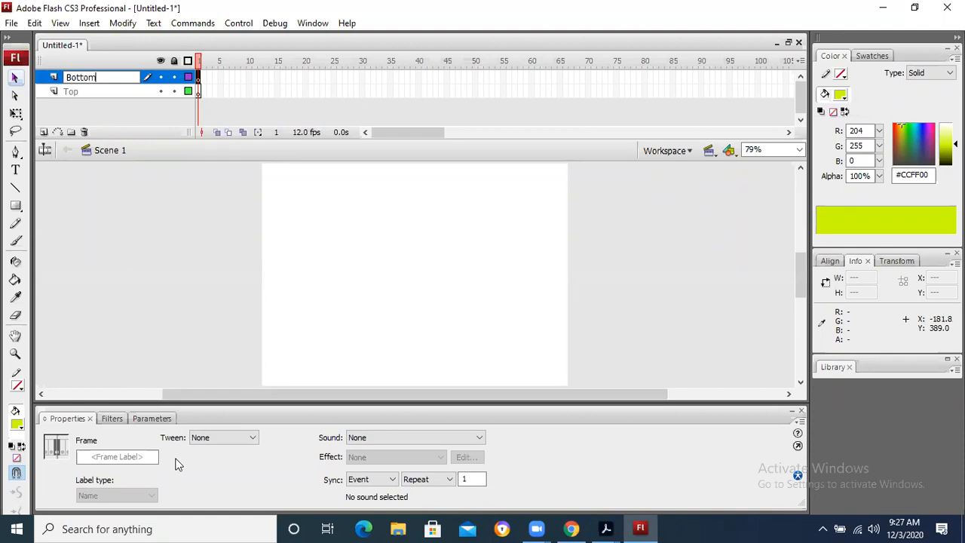
click(178, 340)
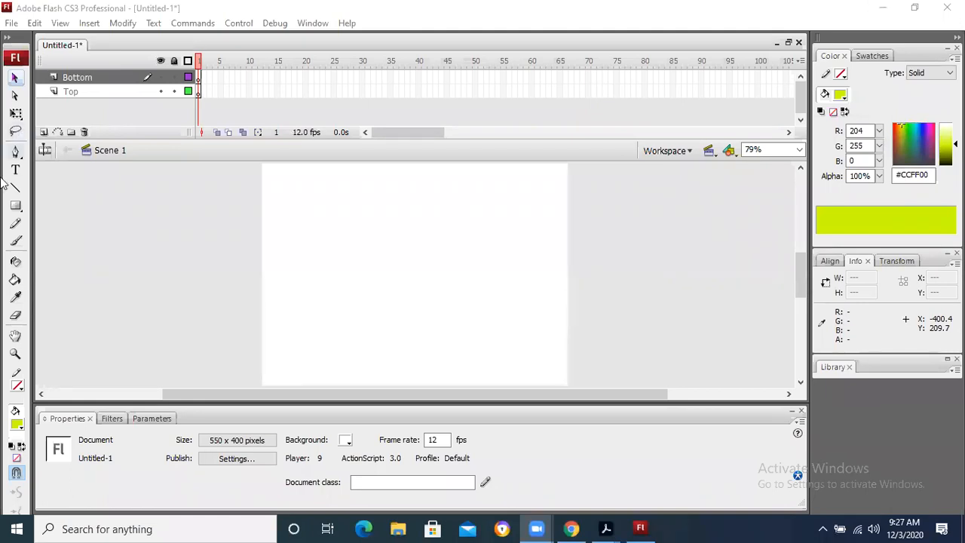
Step: Activate the PolyStar tool on the Top layer and set its fill to the green radial gradient
click(82, 93)
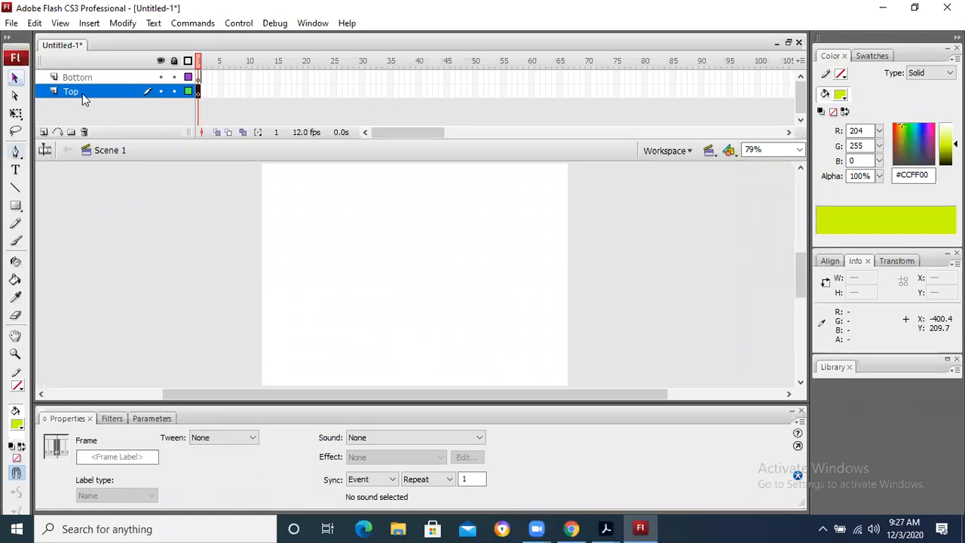
click(15, 206)
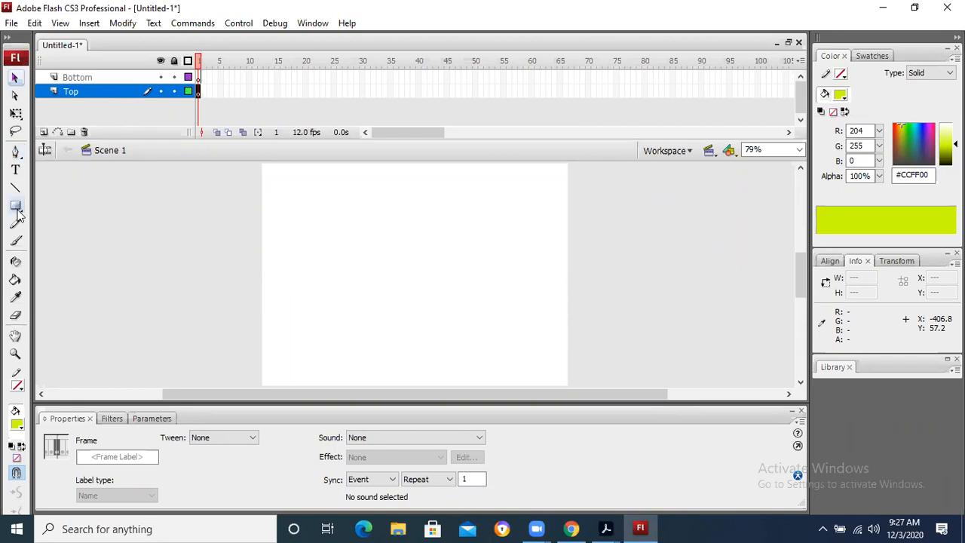
click(17, 207)
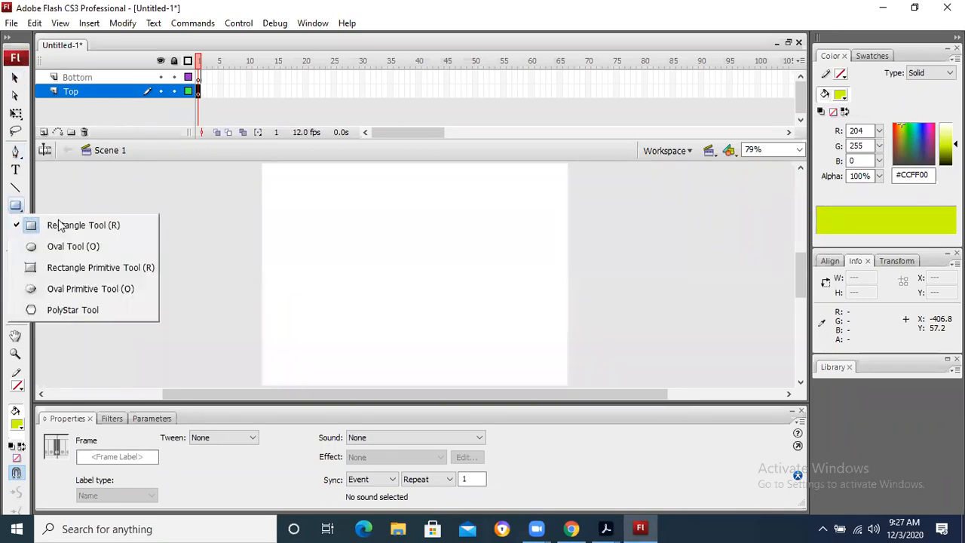
click(73, 309)
click(313, 430)
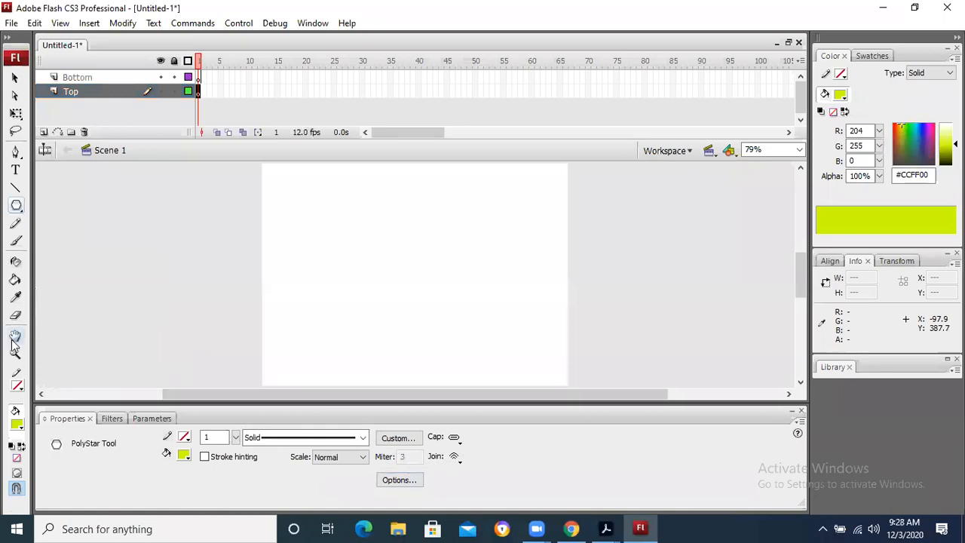
click(16, 425)
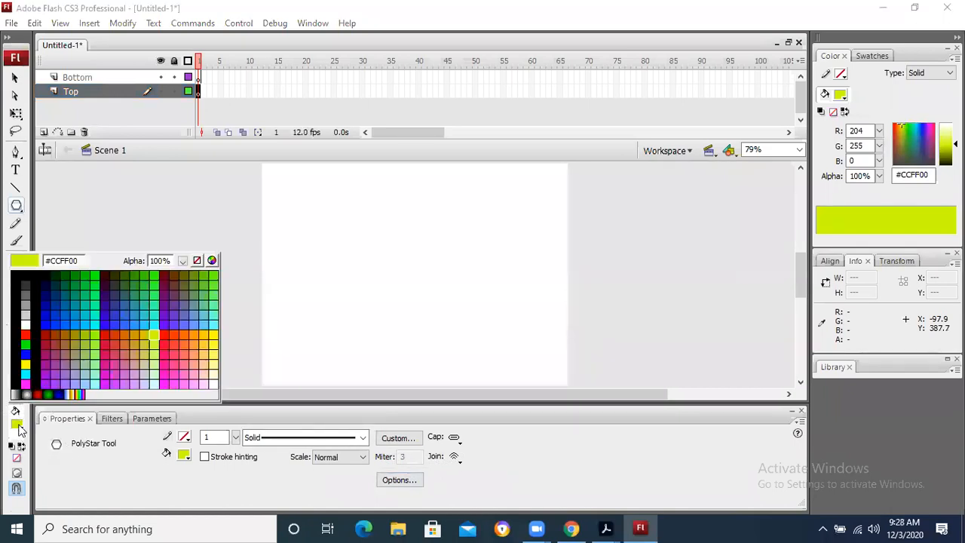
click(47, 395)
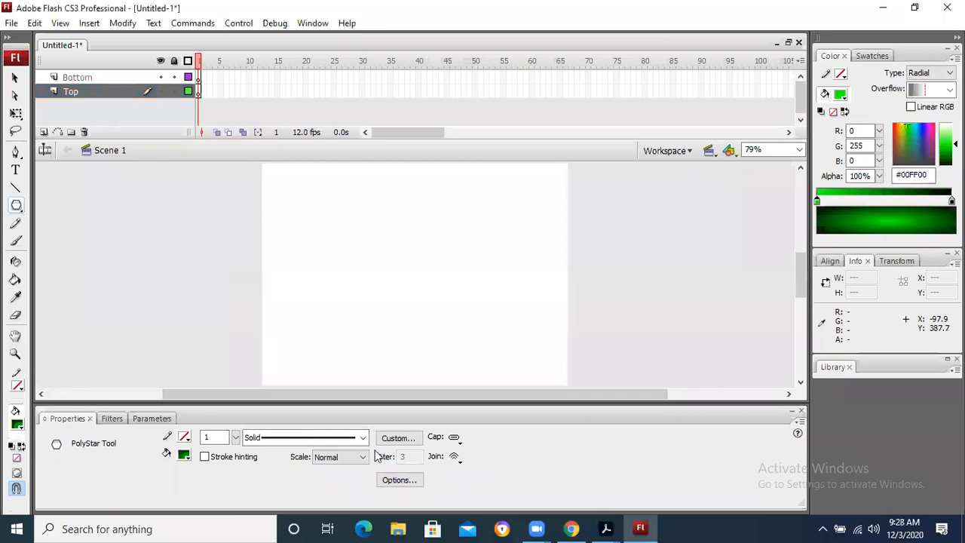
Step: Set the PolyStar style to star and draw a five-pointed star about 56 px wide in the area left of the stage
click(399, 480)
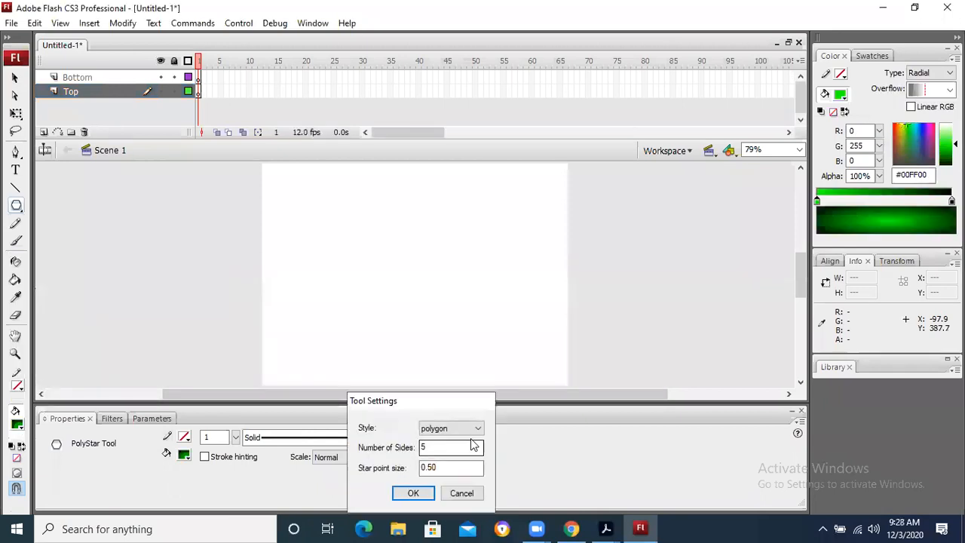
click(477, 431)
click(461, 451)
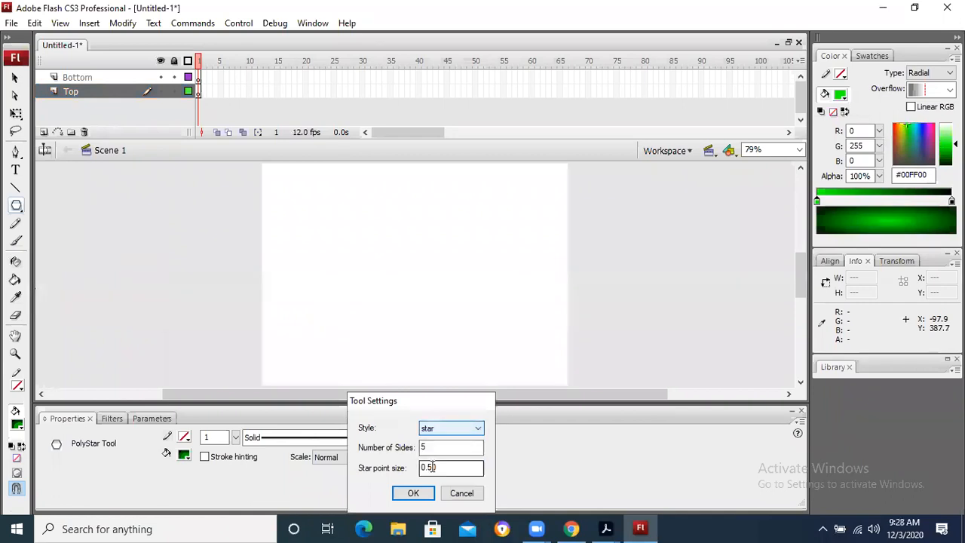
click(413, 494)
drag(146, 202, 176, 196)
click(15, 78)
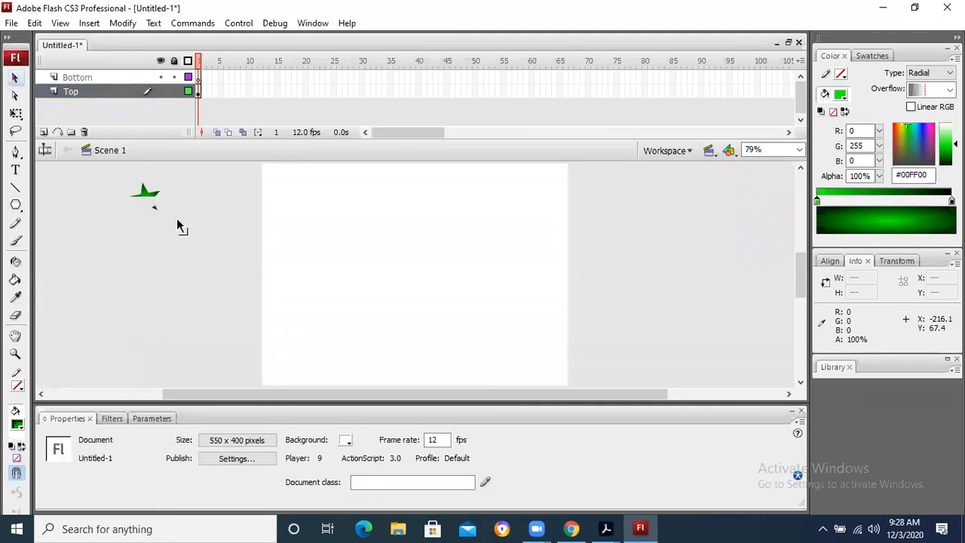
key(ctrl+z)
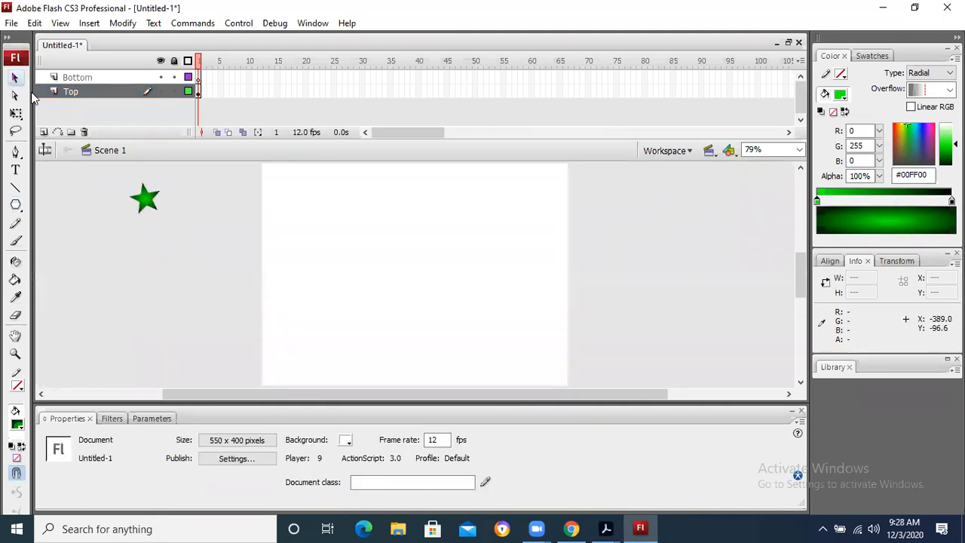
Step: Move the whole star closer to the stage's upper-left corner, at about X -144, Y 18
mouse_move(113, 178)
mouse_down()
mouse_move(162, 211)
mouse_move(231, 193)
mouse_move(202, 198)
mouse_up()
click(202, 232)
click(204, 196)
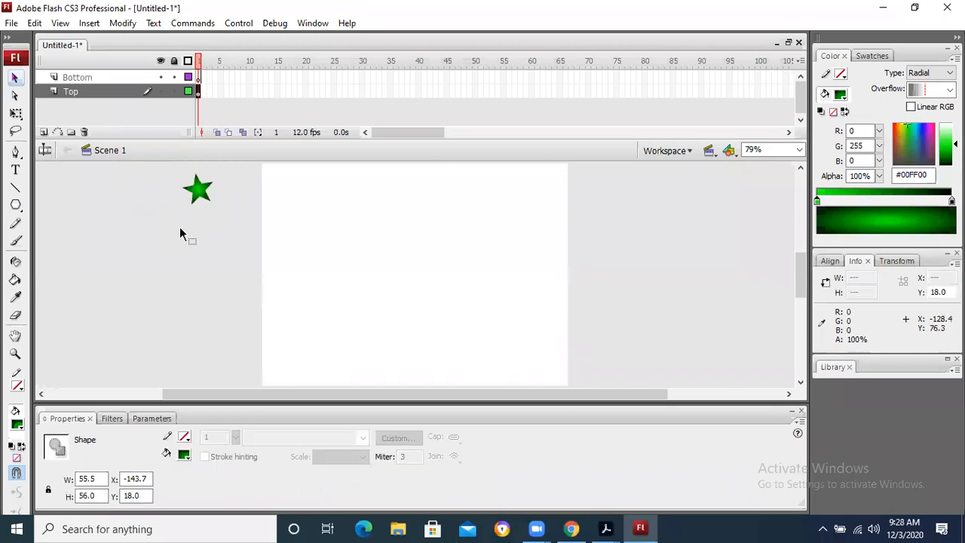
Step: Scale the star down to about 34 × 34 px with the Free Transform tool
click(15, 113)
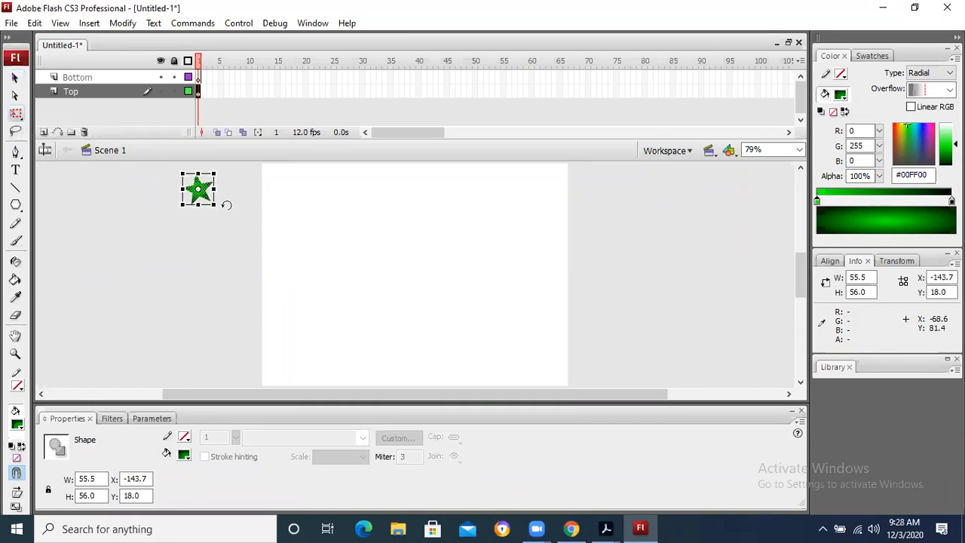
drag(212, 204, 187, 184)
click(199, 208)
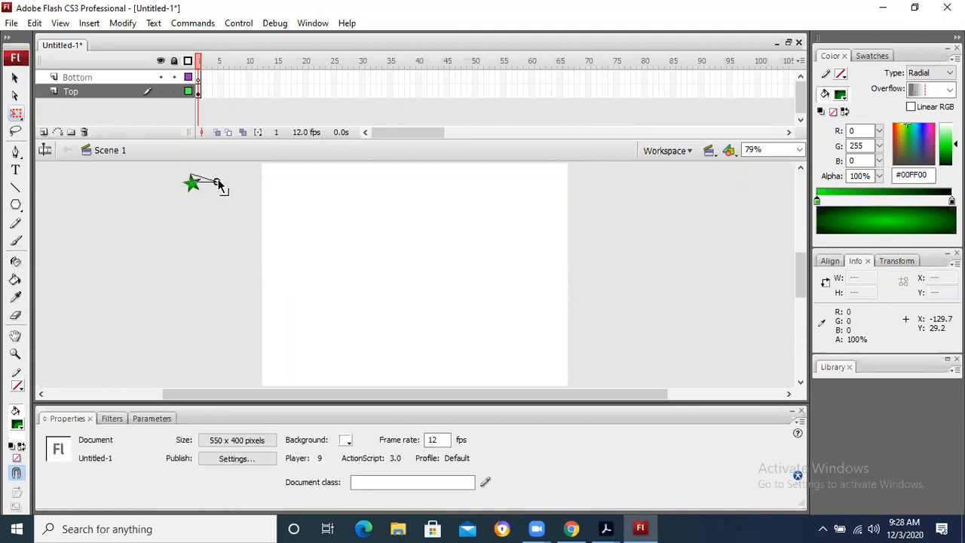
key(ctrl+z)
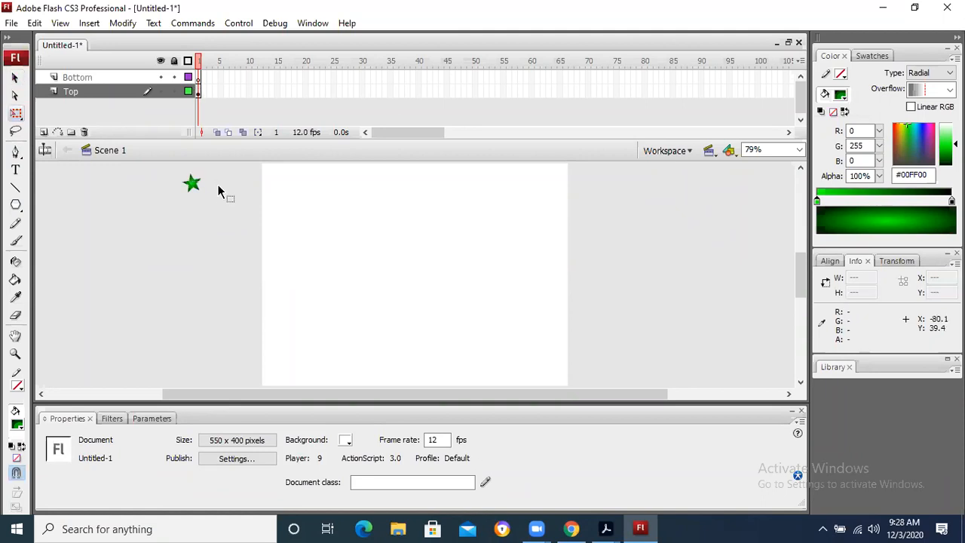
click(193, 193)
click(211, 221)
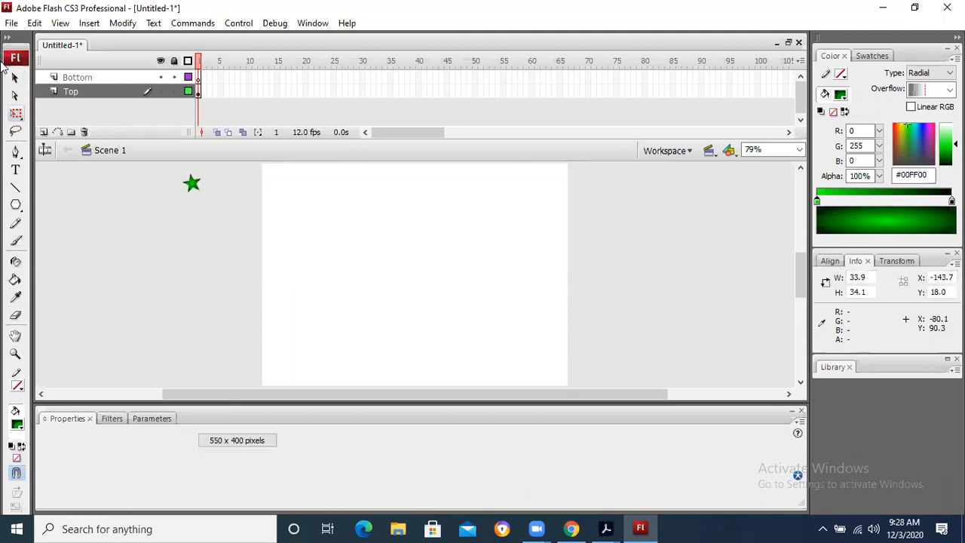
Step: Duplicate the star into a row of eight about 372 px wide and place the row off the stage's upper-left side at about X -381, Y -5
click(15, 78)
drag(189, 182, 213, 186)
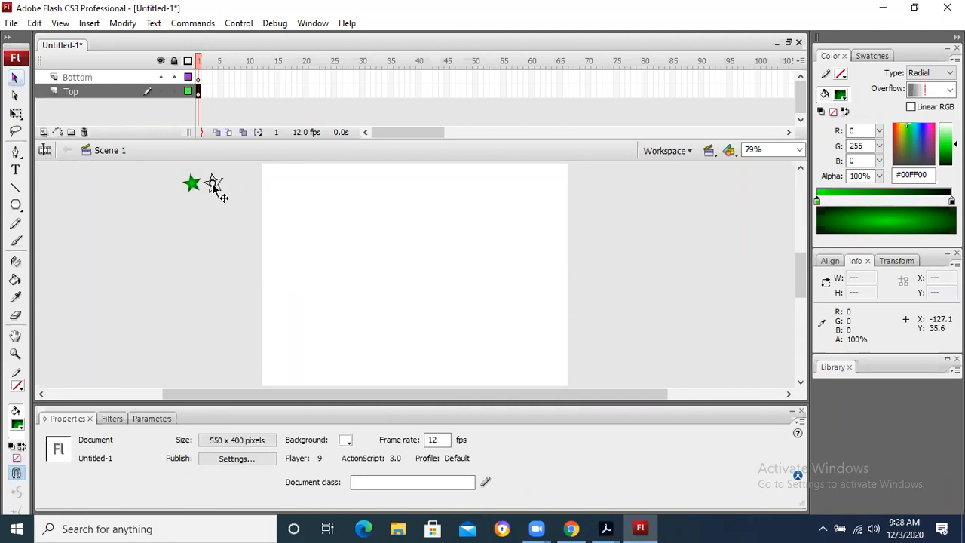
drag(214, 184, 213, 186)
drag(213, 185, 257, 186)
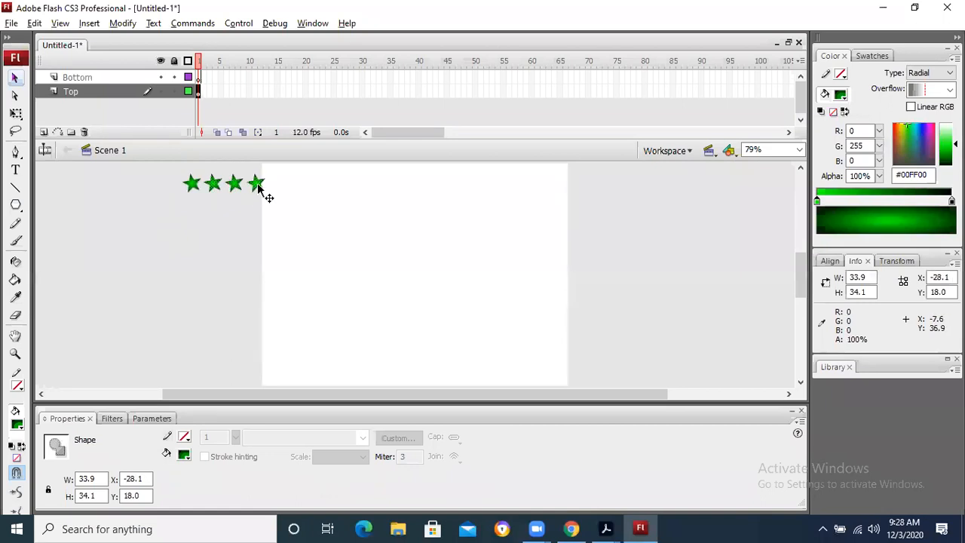
mouse_move(258, 188)
mouse_down()
mouse_move(321, 190)
mouse_move(133, 187)
mouse_move(269, 213)
mouse_move(343, 209)
mouse_up()
click(135, 210)
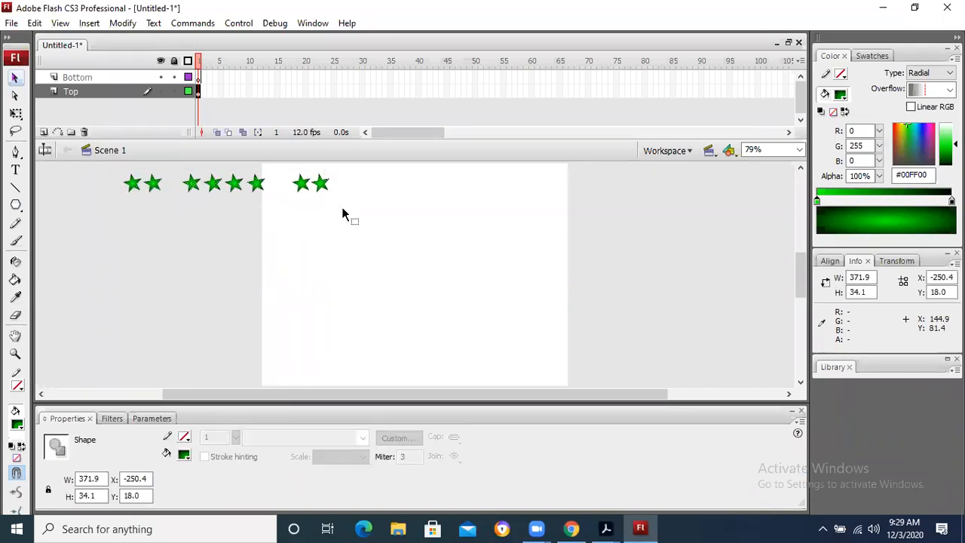
drag(254, 183, 177, 170)
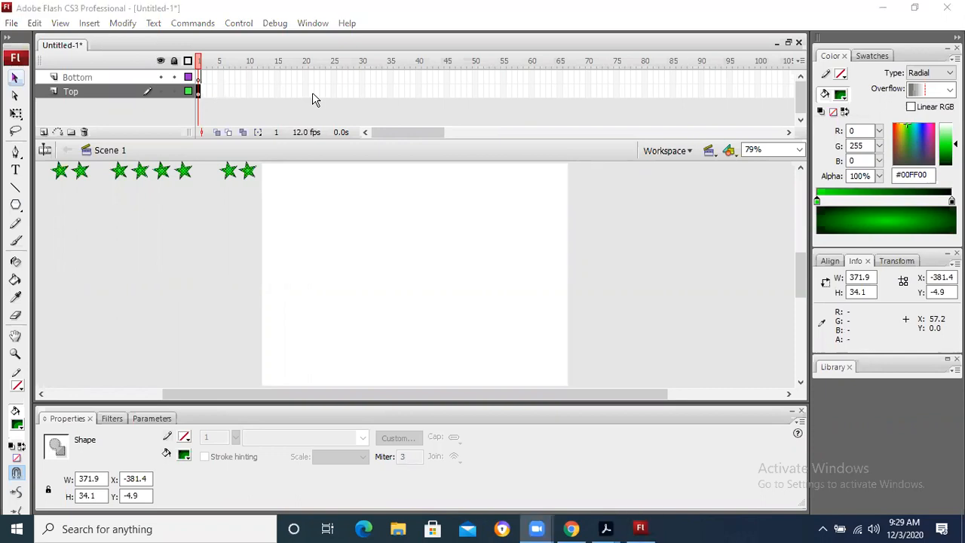
Step: Insert a keyframe at frame 50 of the Top layer and move its star row straight across to just right of the stage, at about X 554
click(476, 92)
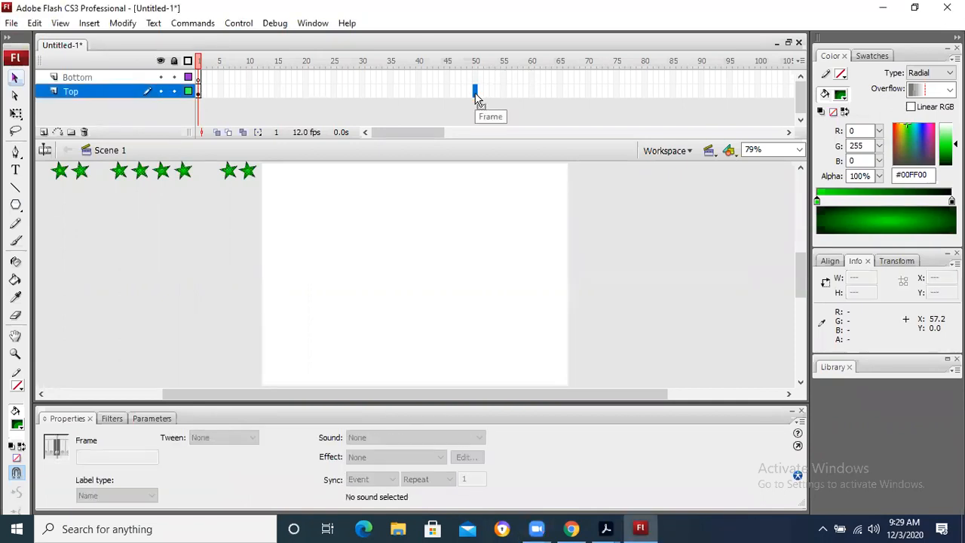
key(F6)
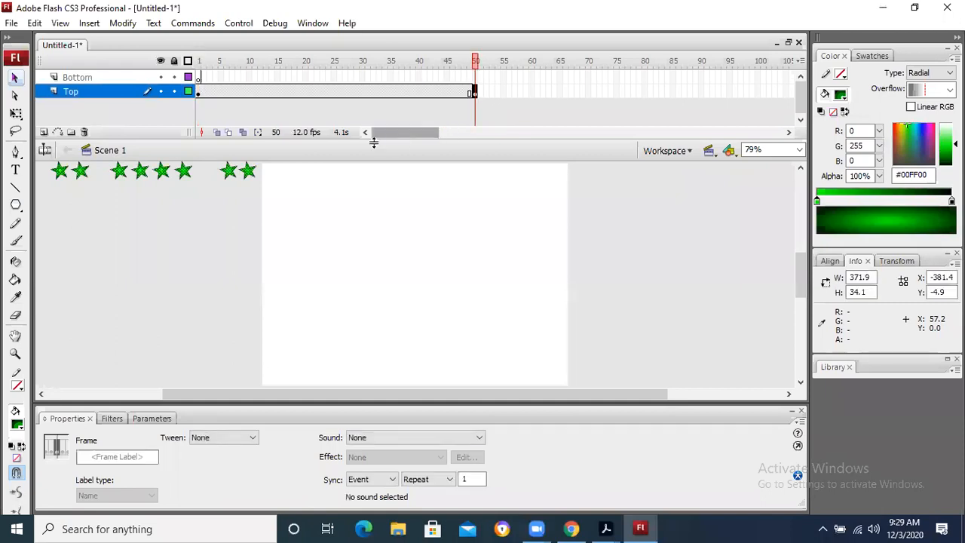
drag(167, 178, 683, 183)
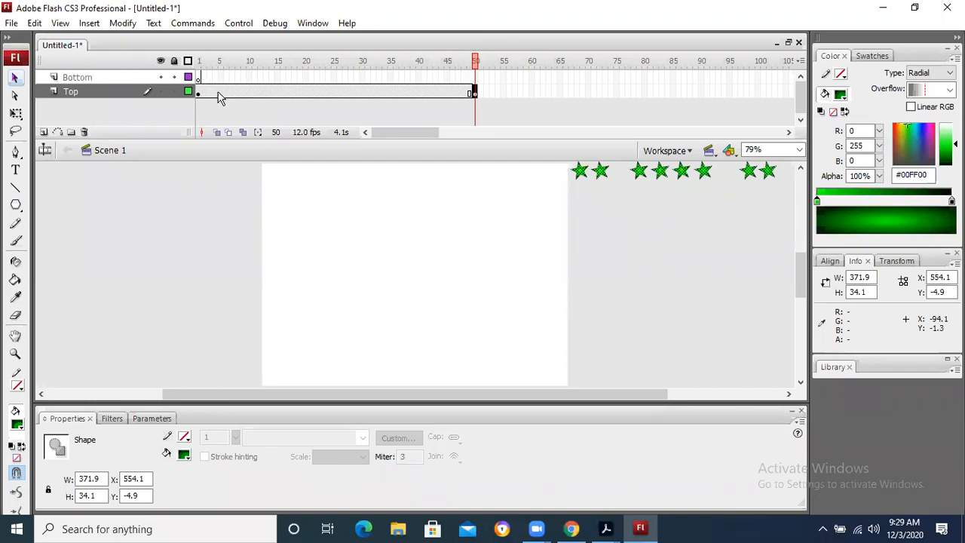
Step: Paste the star row into frame 1 of the Bottom layer and place it off the stage's lower-right side at about X 552, Y 367
click(199, 79)
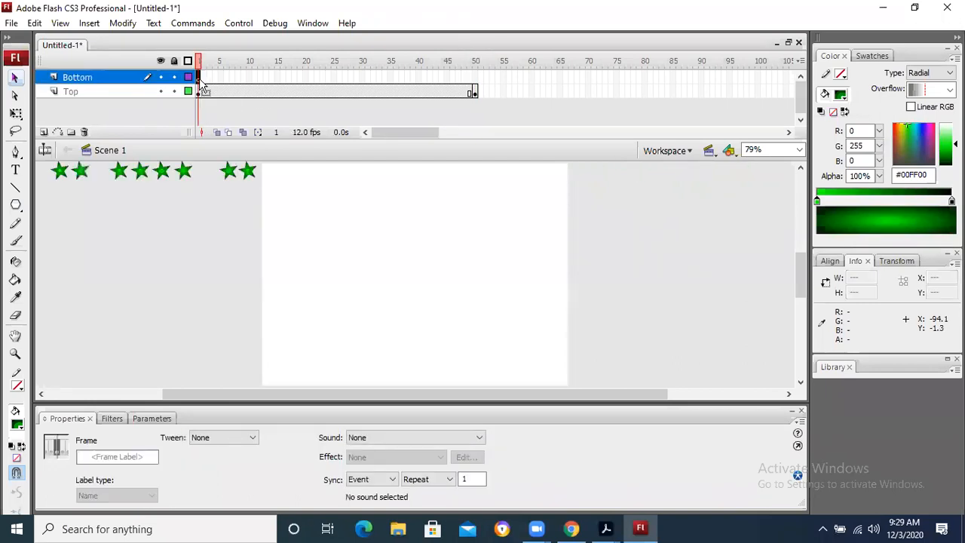
click(172, 365)
key(ctrl+v)
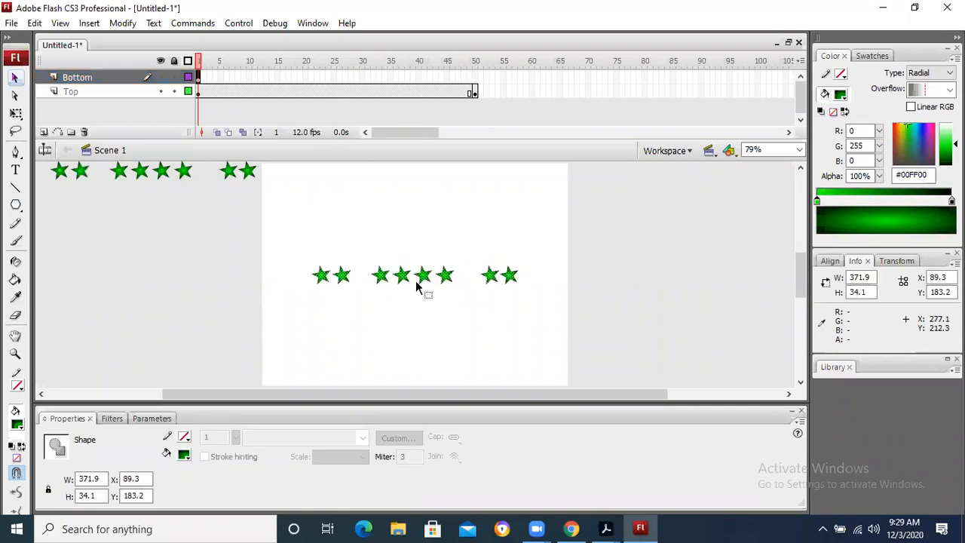
drag(433, 285, 681, 382)
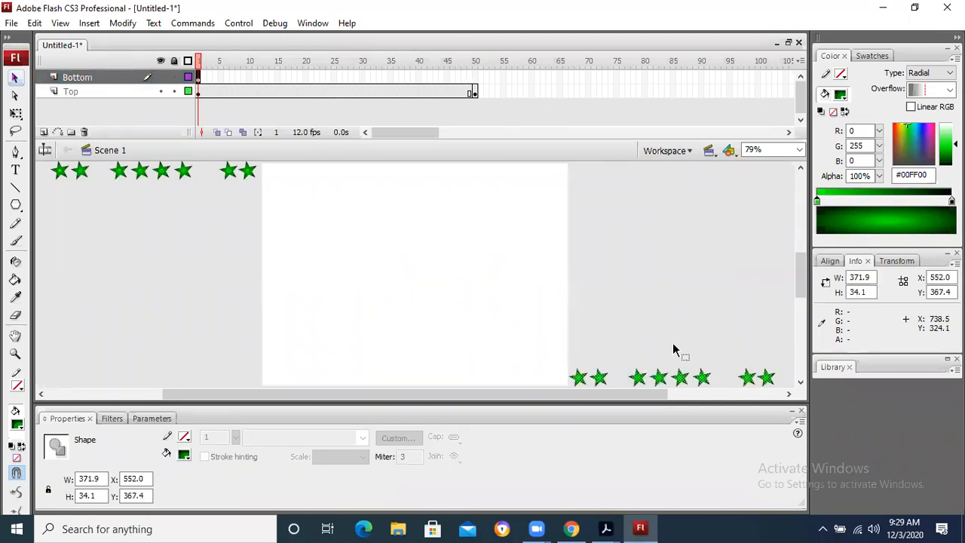
Step: Change the fill of the Bottom layer's star row to the red radial gradient
click(16, 423)
click(82, 398)
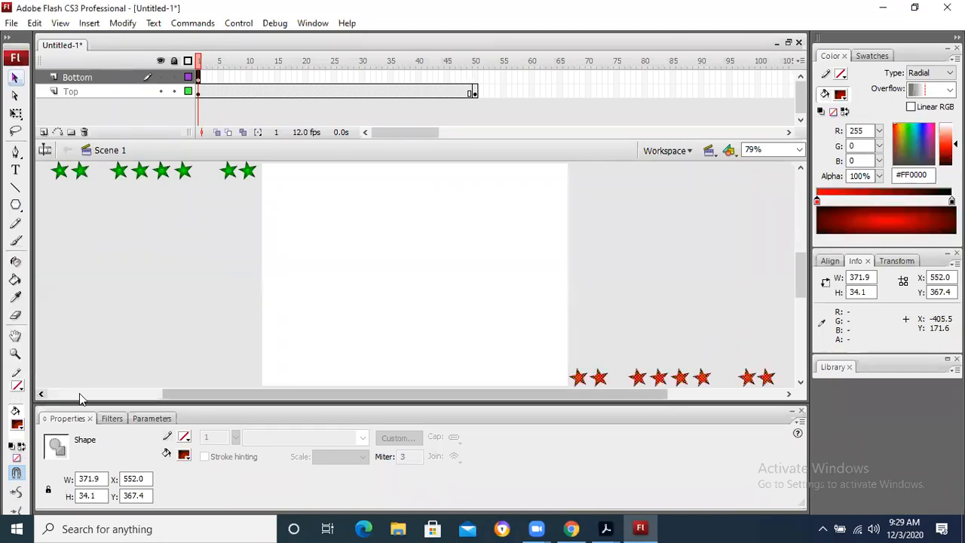
drag(464, 80, 477, 80)
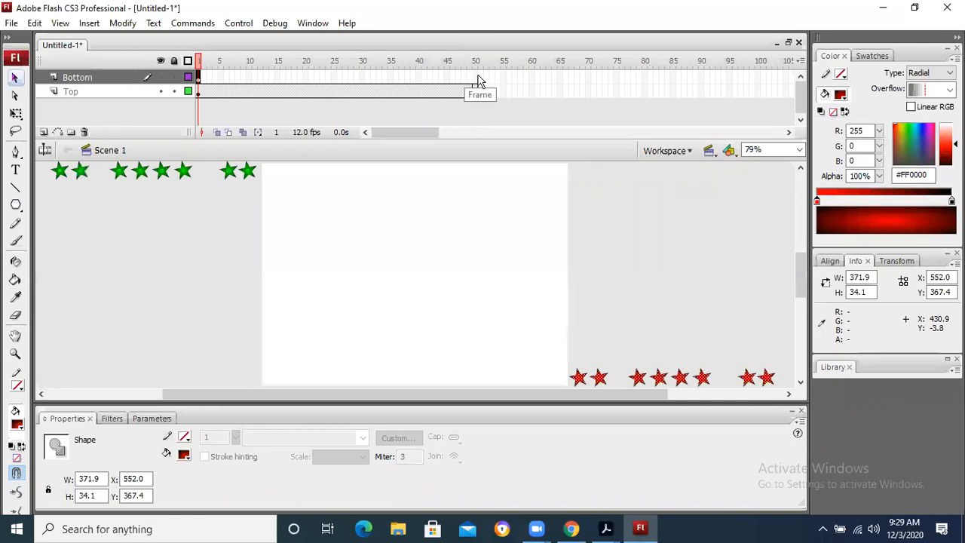
Step: Insert a keyframe at frame 50 of the Bottom layer and move its star row straight across past the stage's left side, to about X -392
click(475, 76)
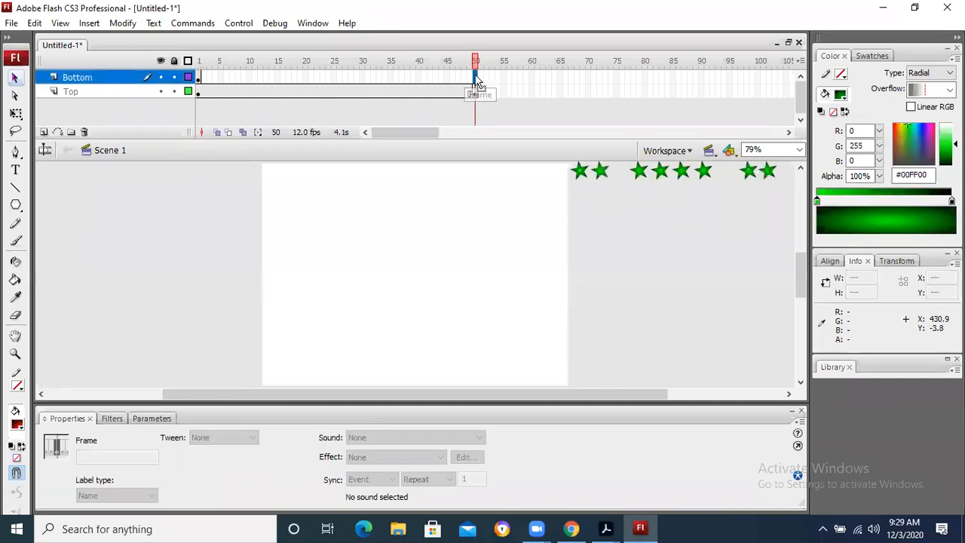
key(F6)
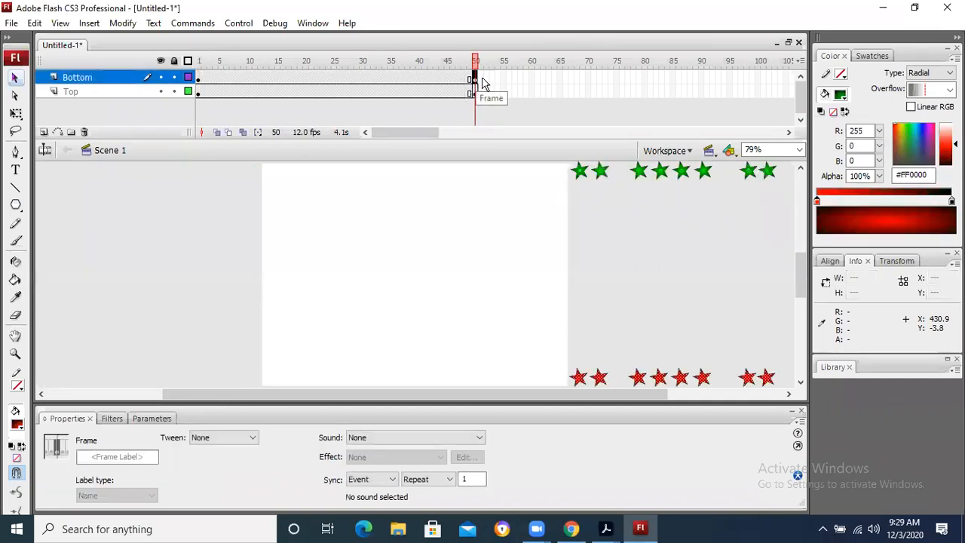
drag(705, 381, 181, 385)
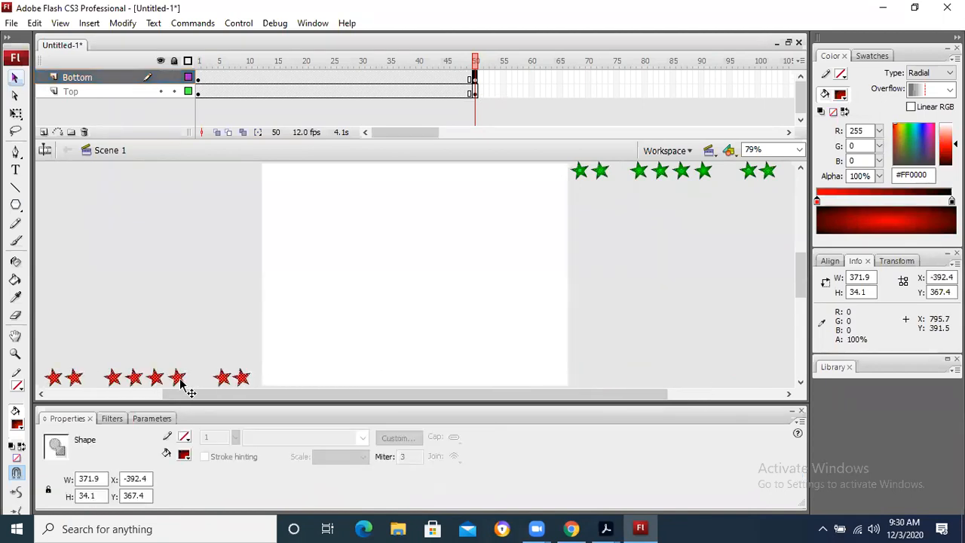
click(199, 78)
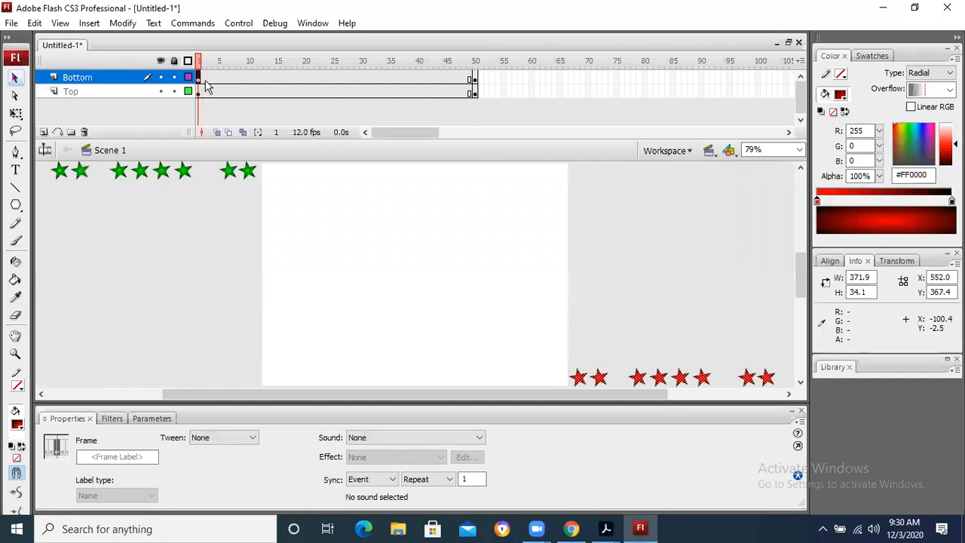
click(472, 78)
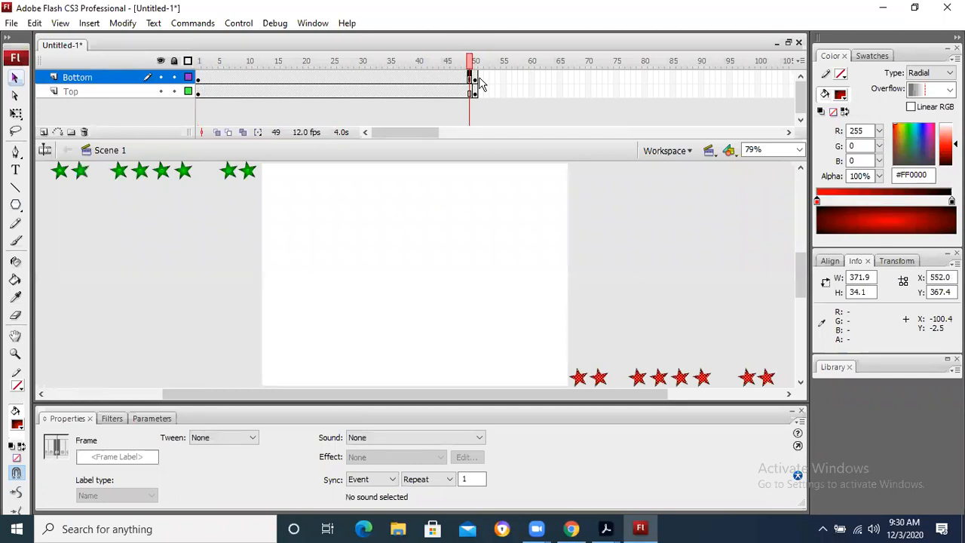
click(475, 79)
click(650, 274)
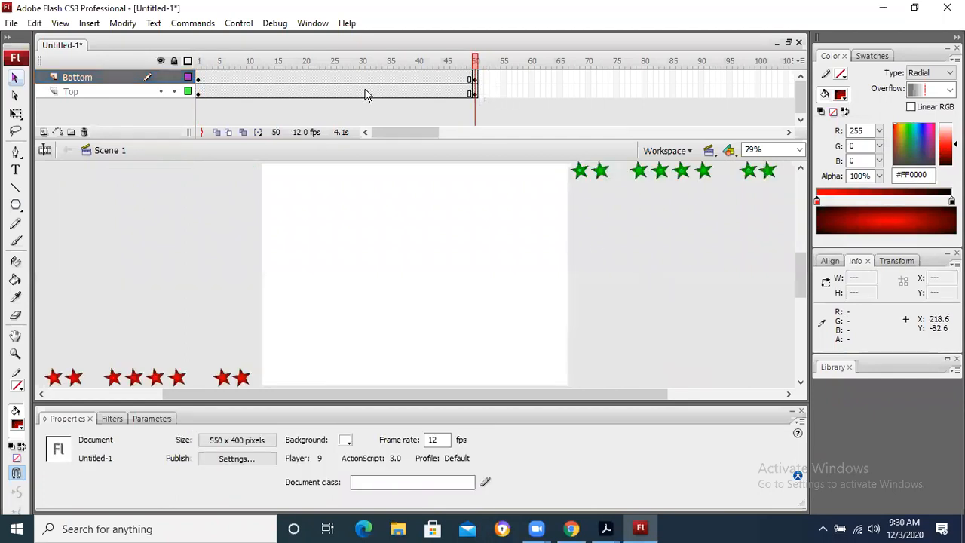
Step: Create motion tweens between frames 1 and 50 on both the Bottom and Top layers
right_click(340, 79)
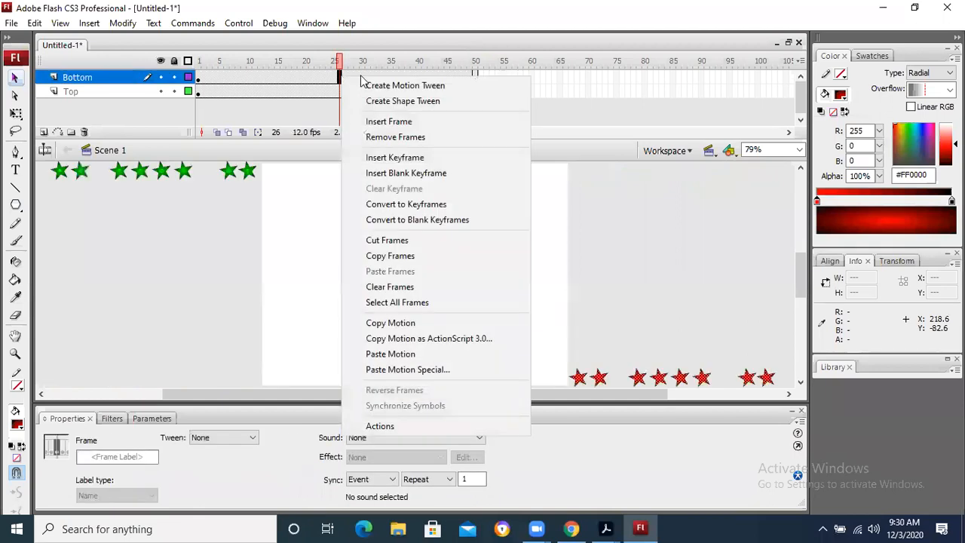
click(396, 85)
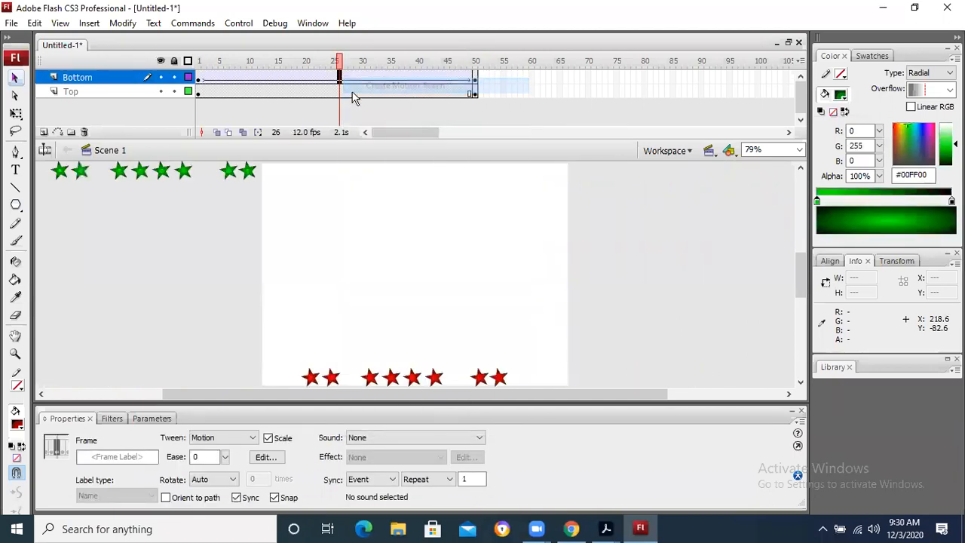
right_click(278, 91)
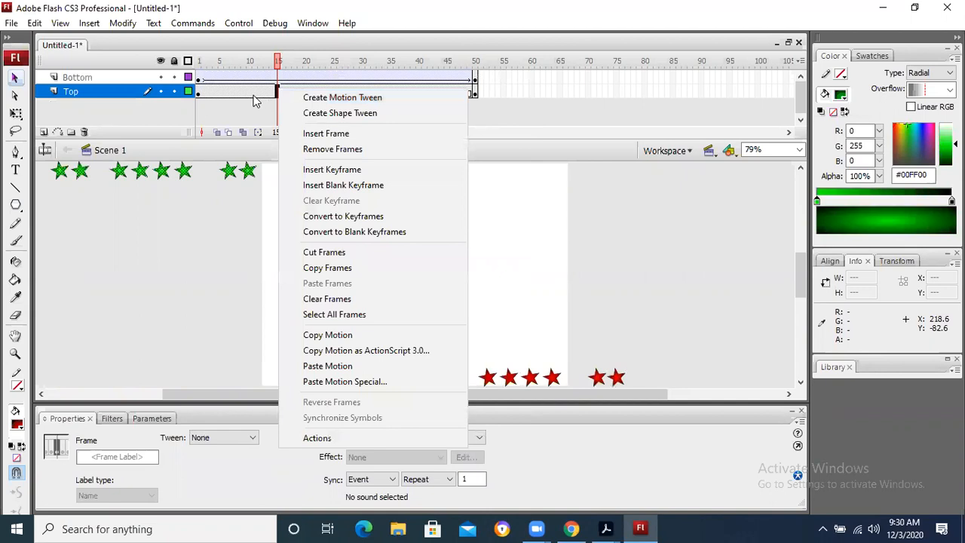
right_click(254, 96)
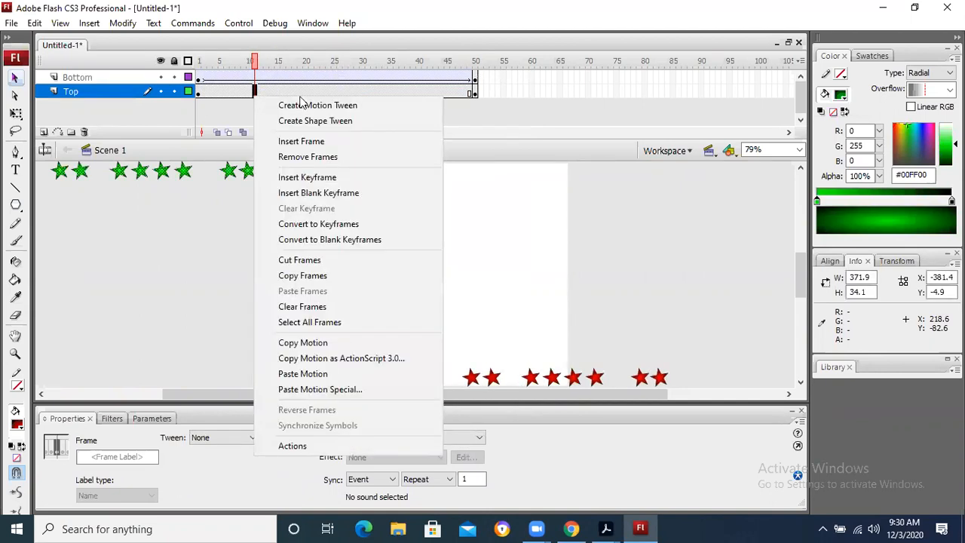
click(300, 102)
click(668, 217)
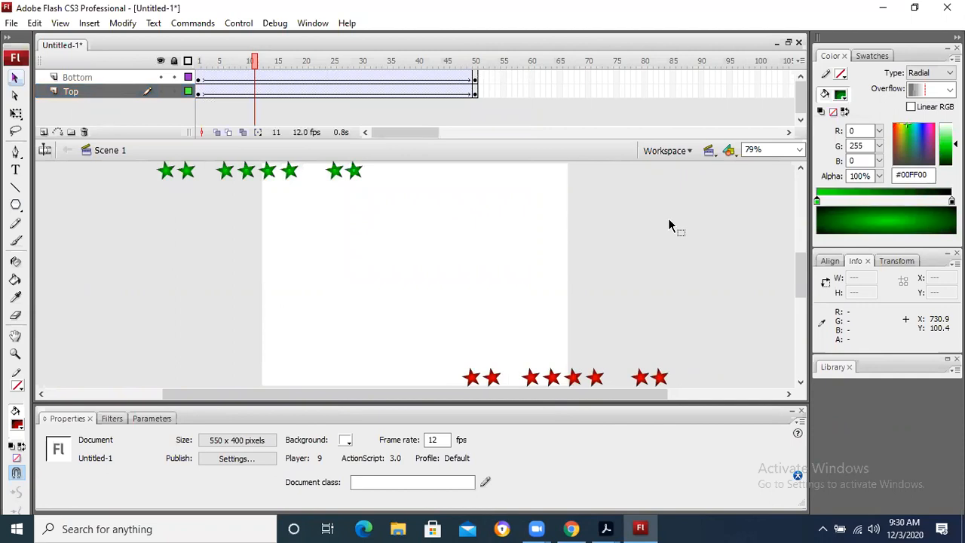
Step: Test the movie to preview both star rows travelling across the stage, and close the preview
key(ctrl+Return)
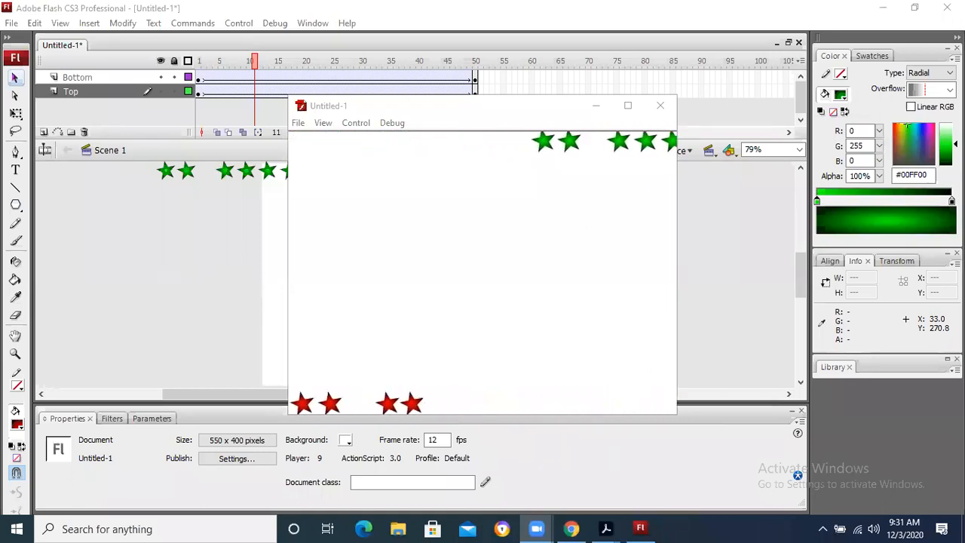
click(662, 105)
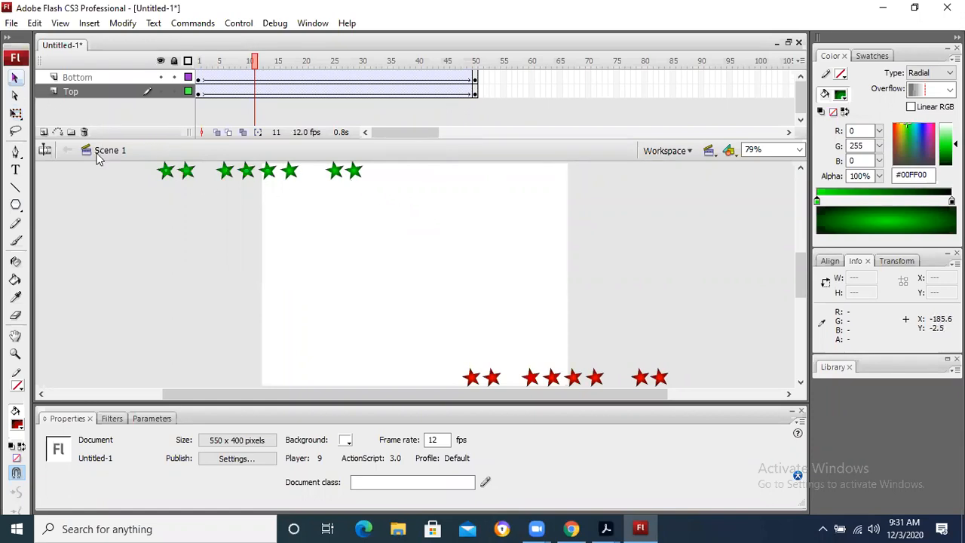
click(537, 527)
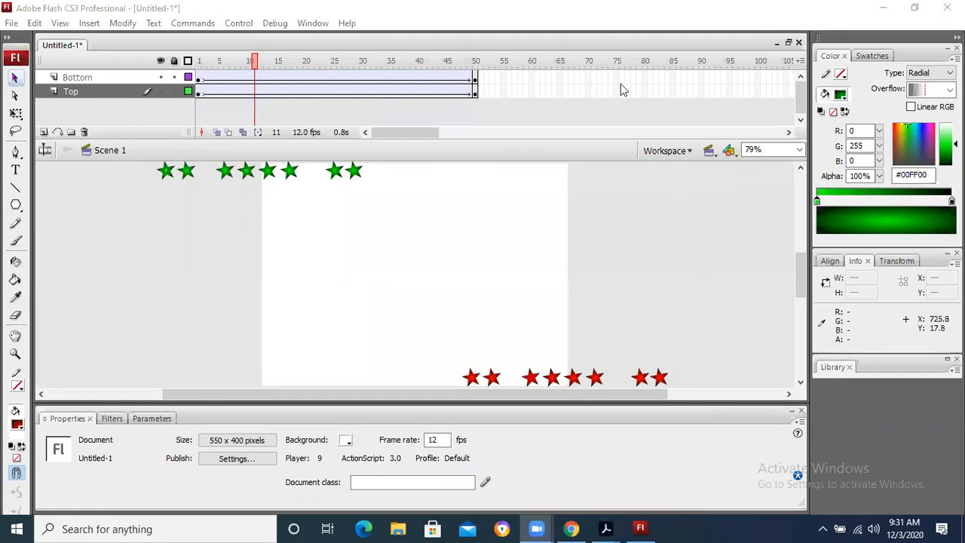
click(676, 245)
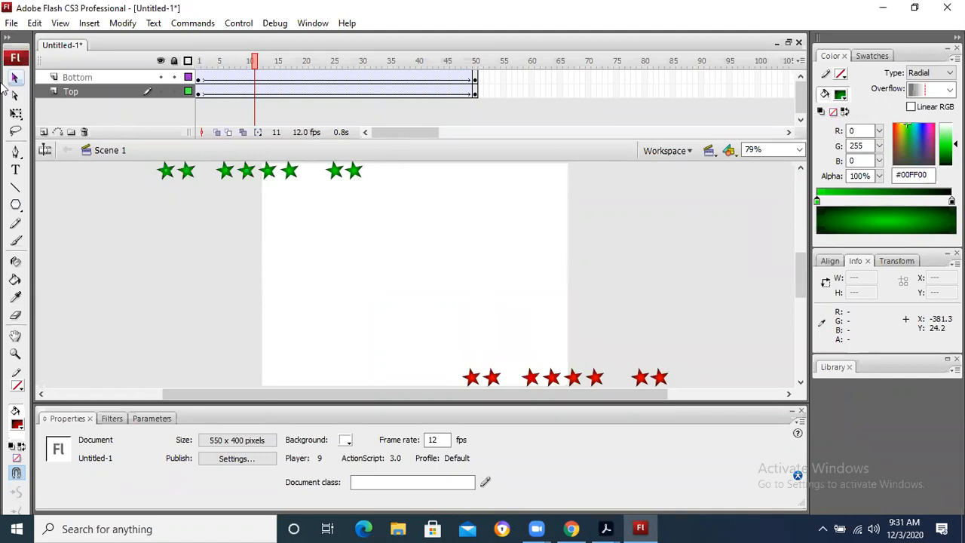
Step: Add a new layer directly above the Top layer and name it Cartoon
click(44, 132)
double_click(102, 91)
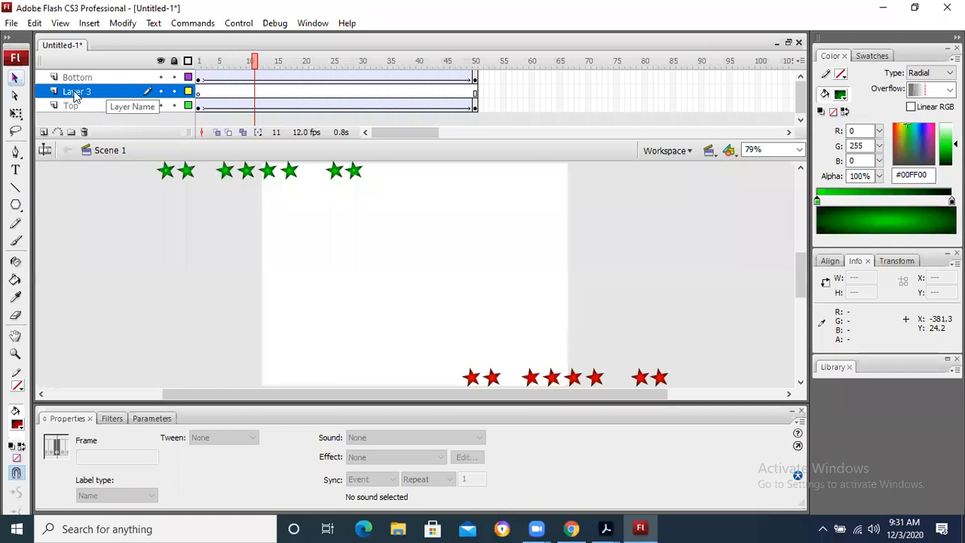
text(CRTO)
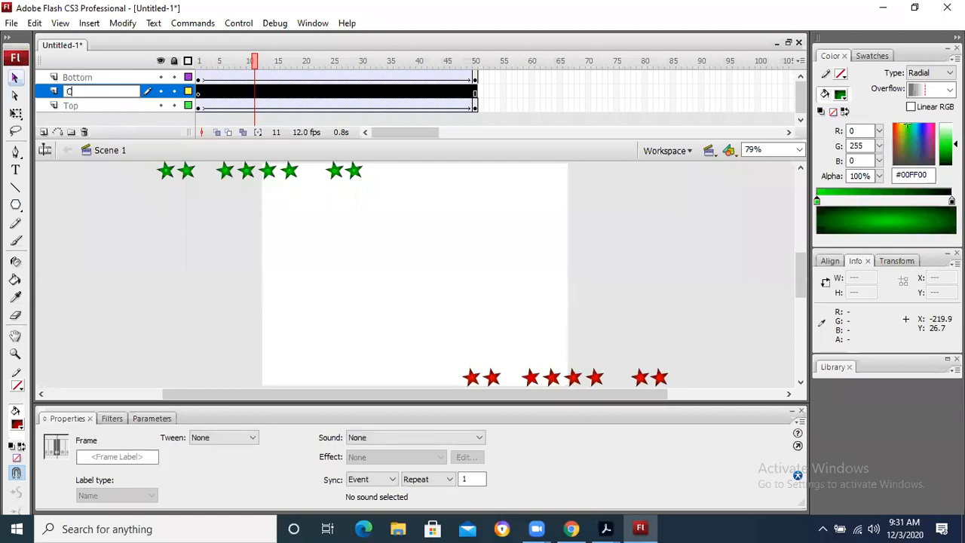
key(BackSpace)
key(BackSpace)
text(A)
key(BackSpace)
key(Return)
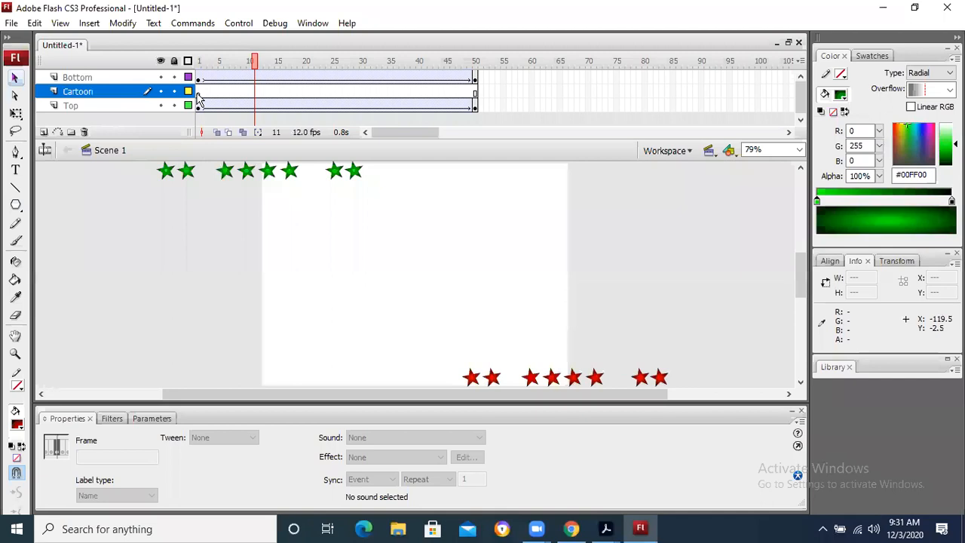
Step: Import the Mickey Mouse picture named download from the Desktop folder to the stage in frame 1 of the Cartoon layer
click(198, 92)
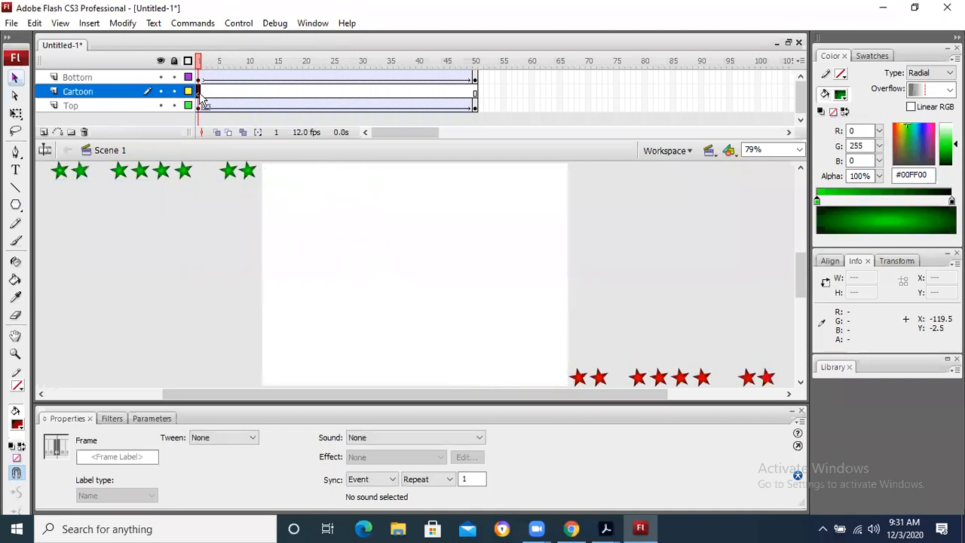
click(11, 23)
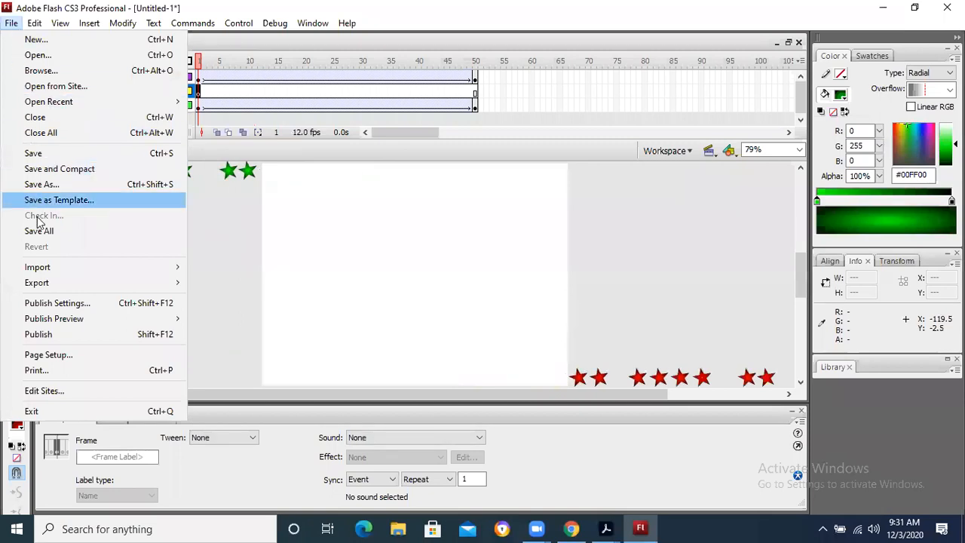
mouse_move(63, 269)
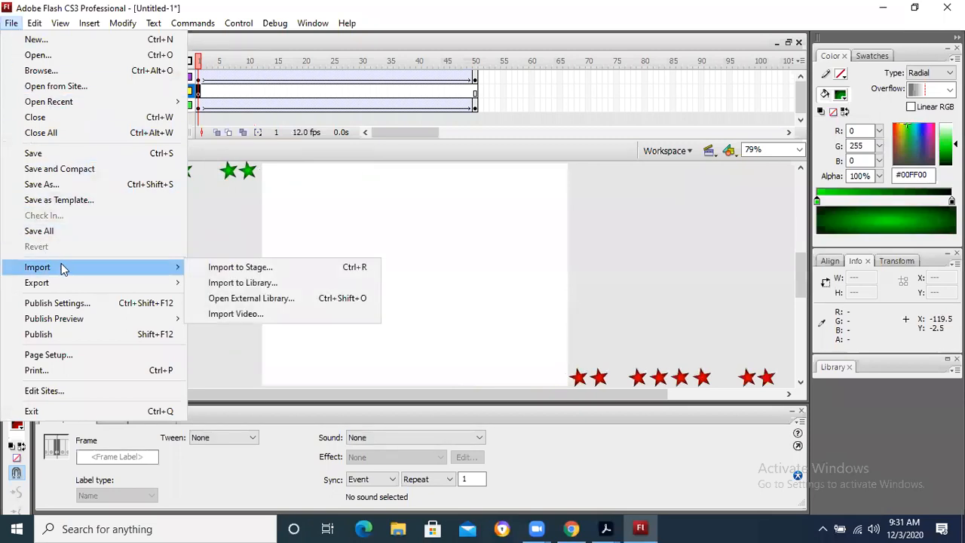
click(273, 267)
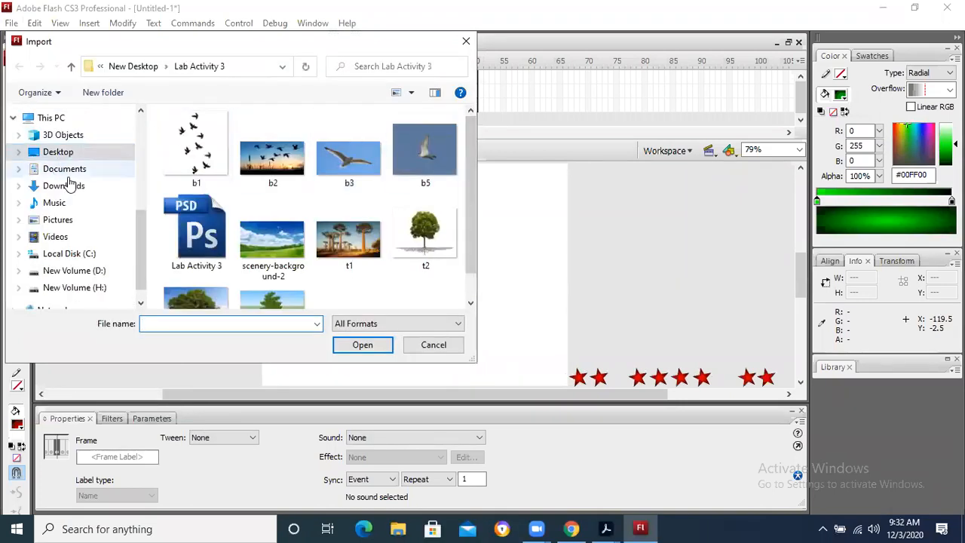
click(75, 155)
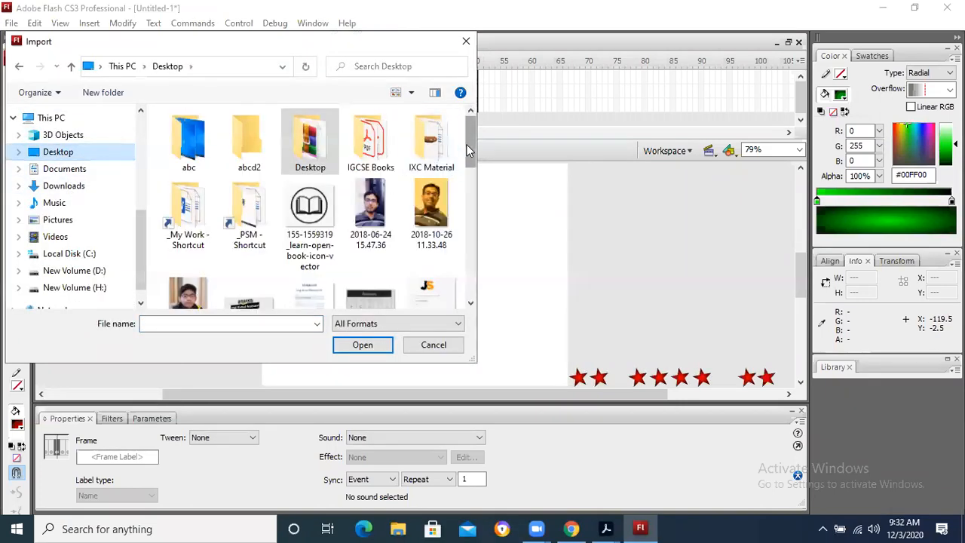
drag(469, 145, 469, 187)
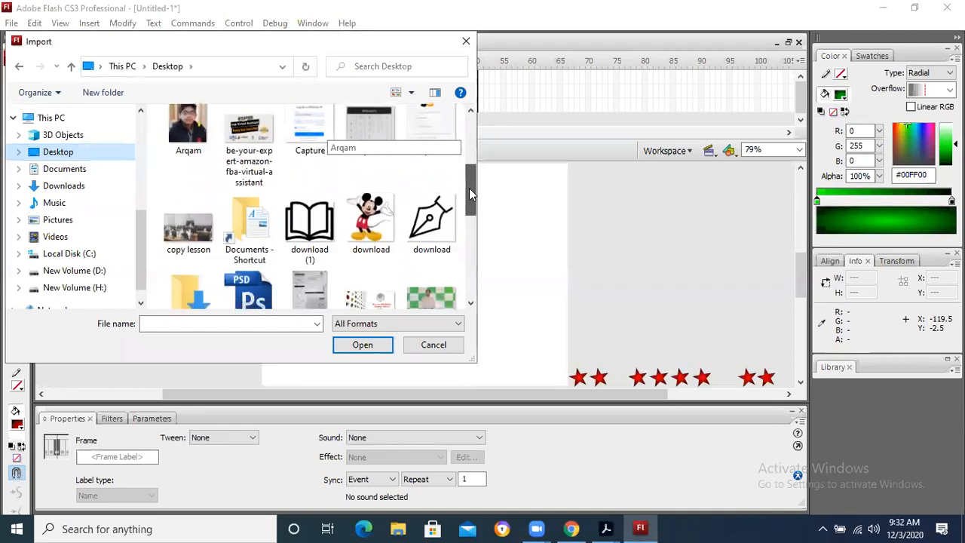
click(388, 224)
double_click(381, 219)
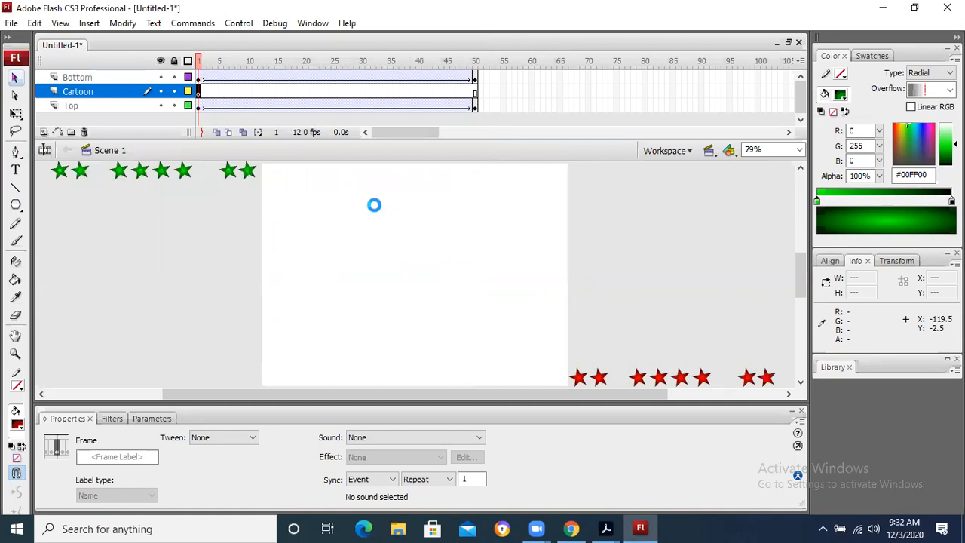
click(622, 242)
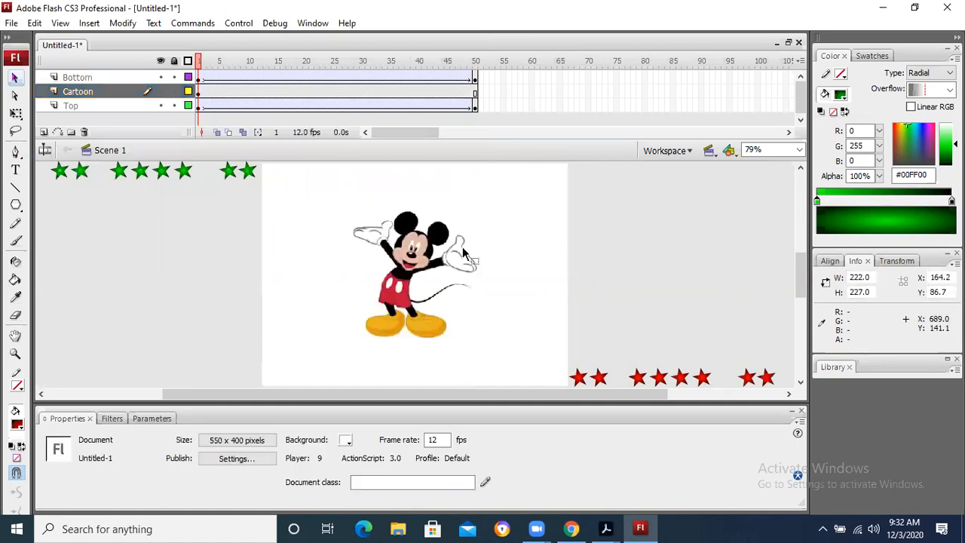
Step: Move the Mickey Mouse picture in frame 1 straight across to off the stage's right side, at about X 627, Y 87
click(195, 94)
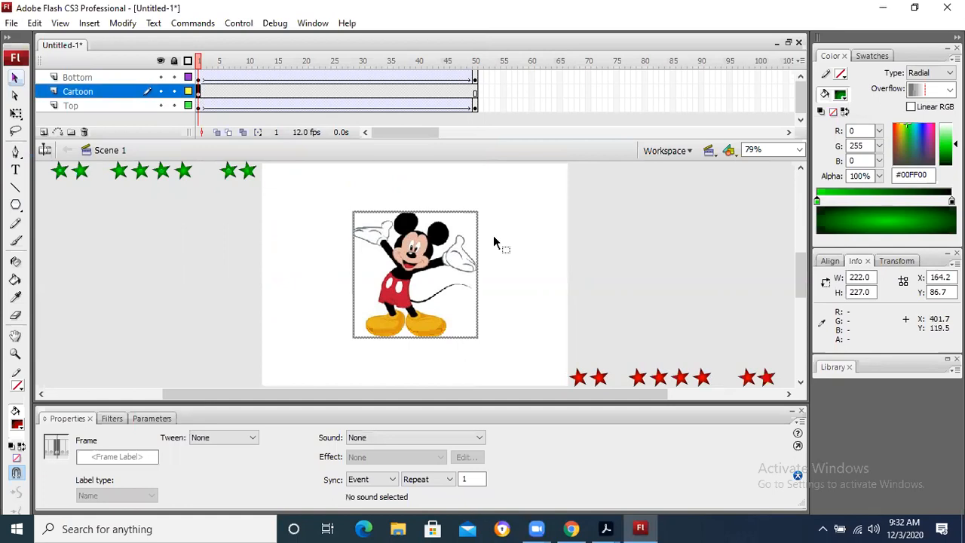
drag(428, 259, 685, 261)
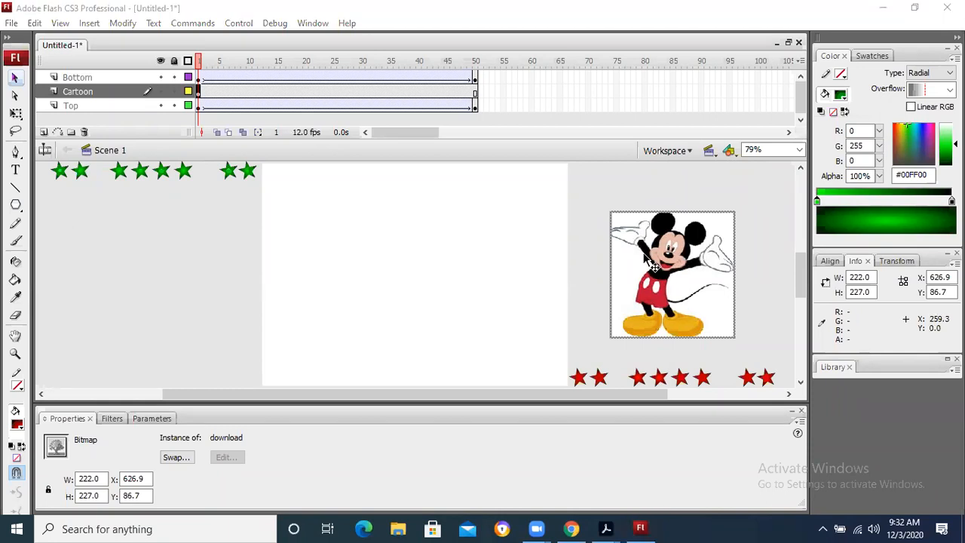
click(199, 91)
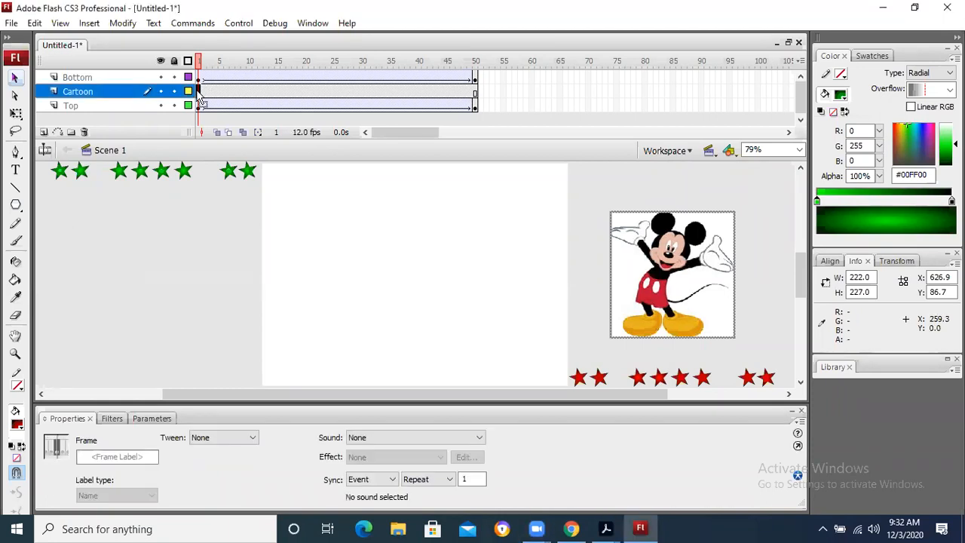
Step: Insert a keyframe at frame 10 of the Cartoon layer and move the Mickey Mouse picture to the stage's left part, at about X 10, Y 87
click(306, 96)
click(251, 98)
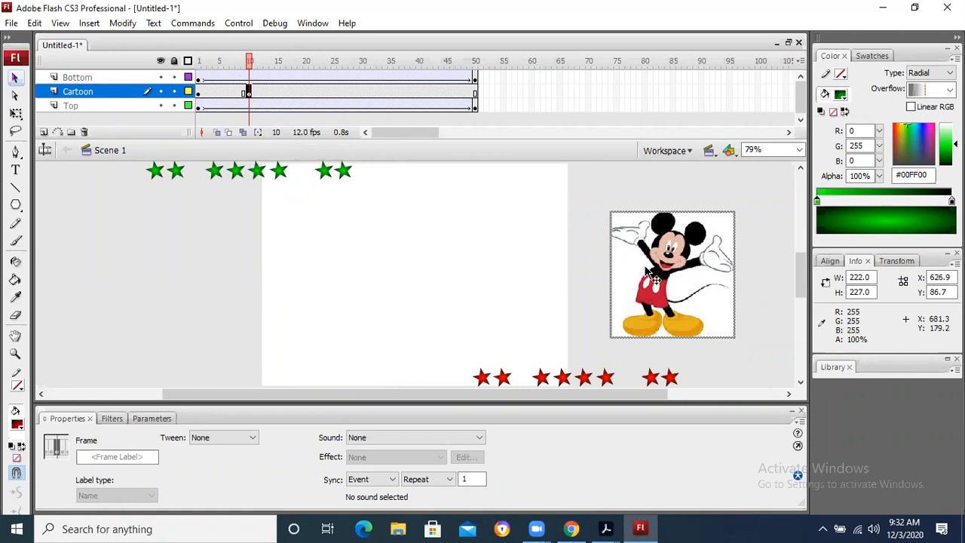
drag(661, 273, 319, 276)
click(196, 247)
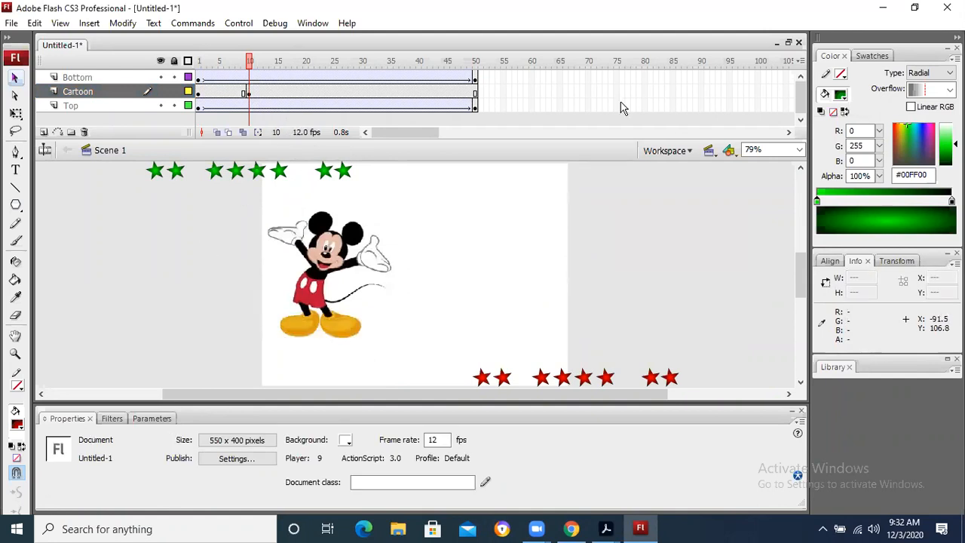
click(249, 93)
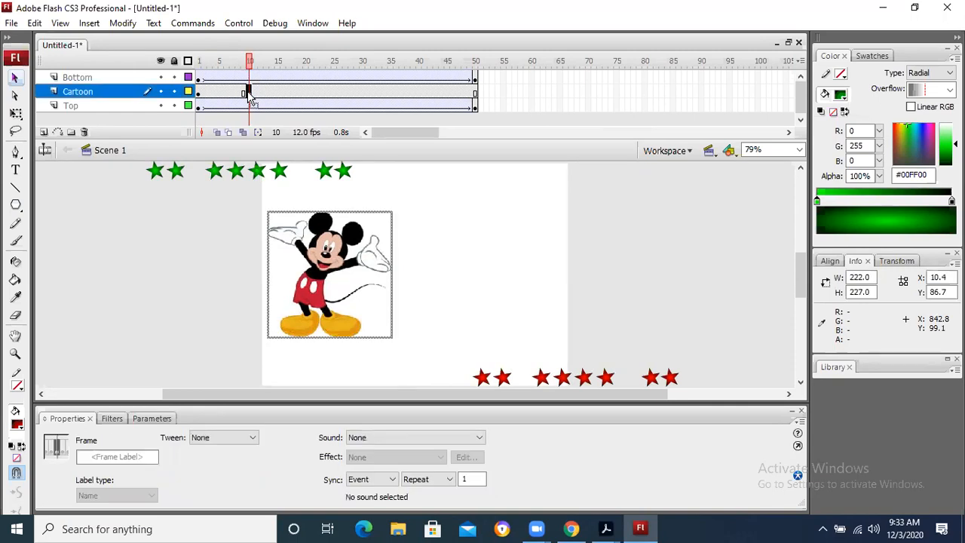
click(306, 93)
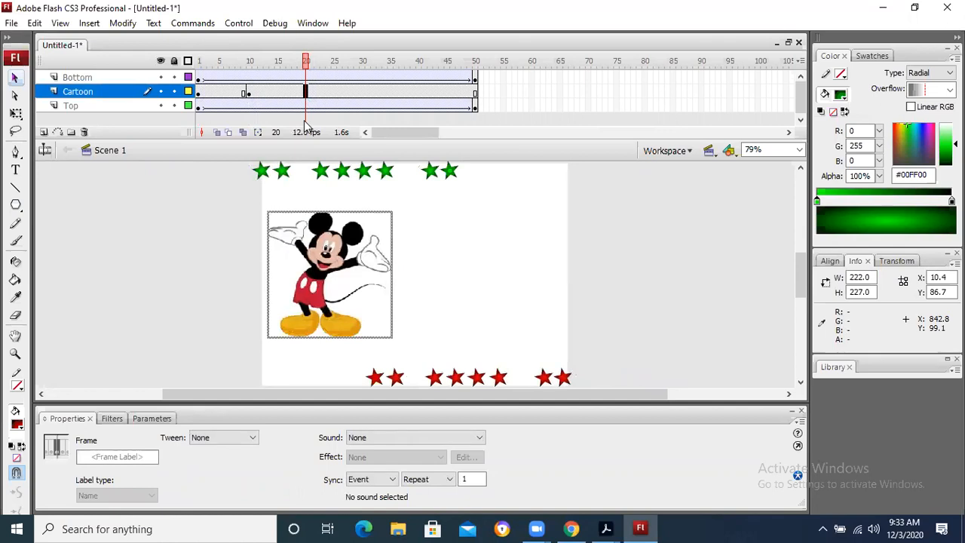
click(362, 92)
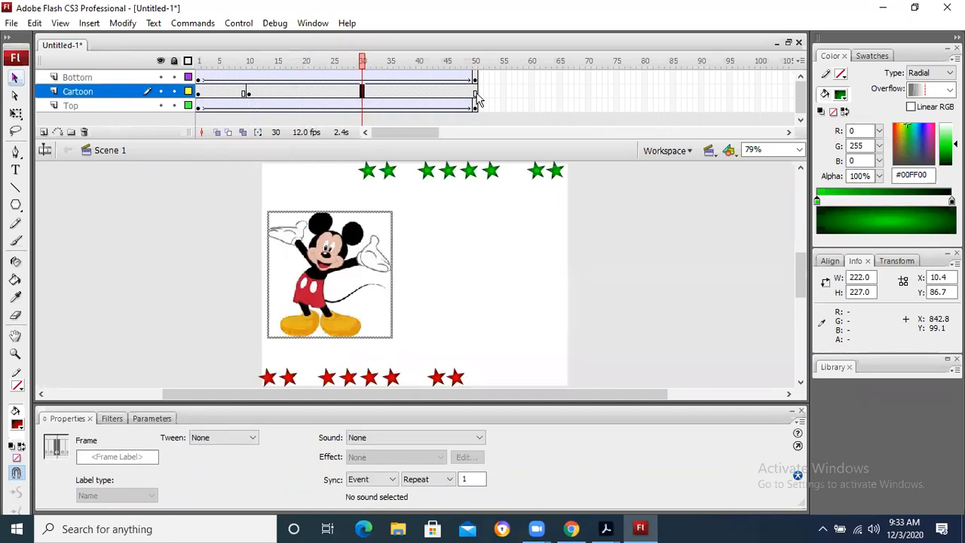
click(596, 215)
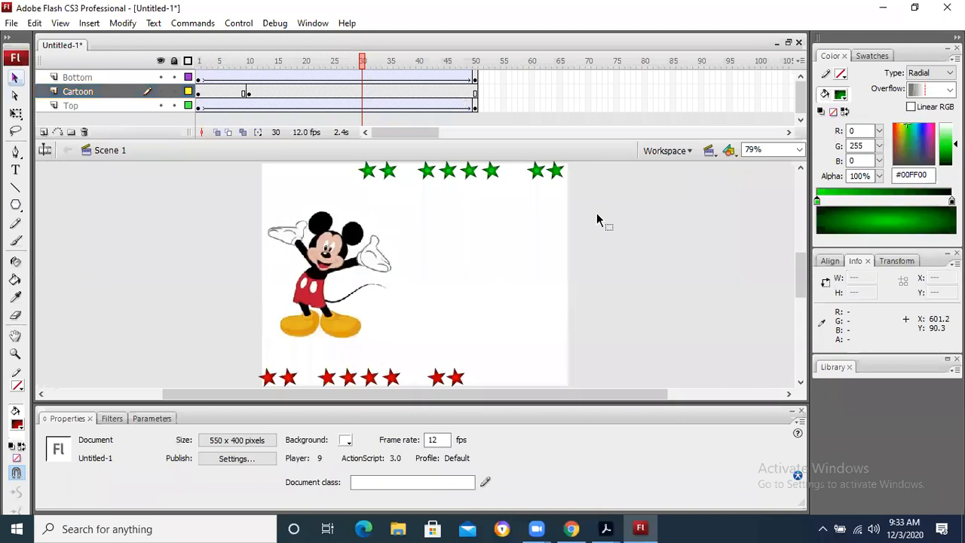
Step: Test the movie to watch the Mickey Mouse picture without a tween, and close the test window
key(ctrl+Return)
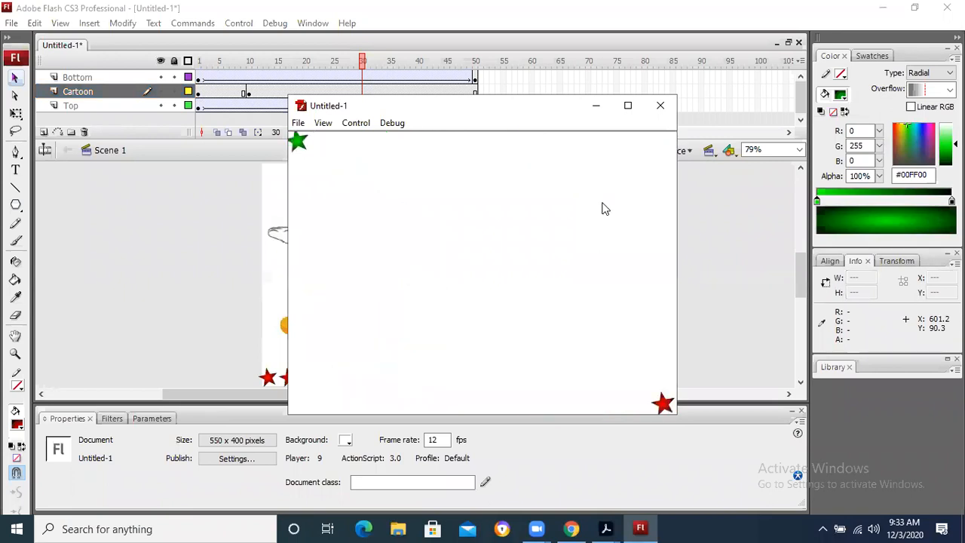
click(659, 109)
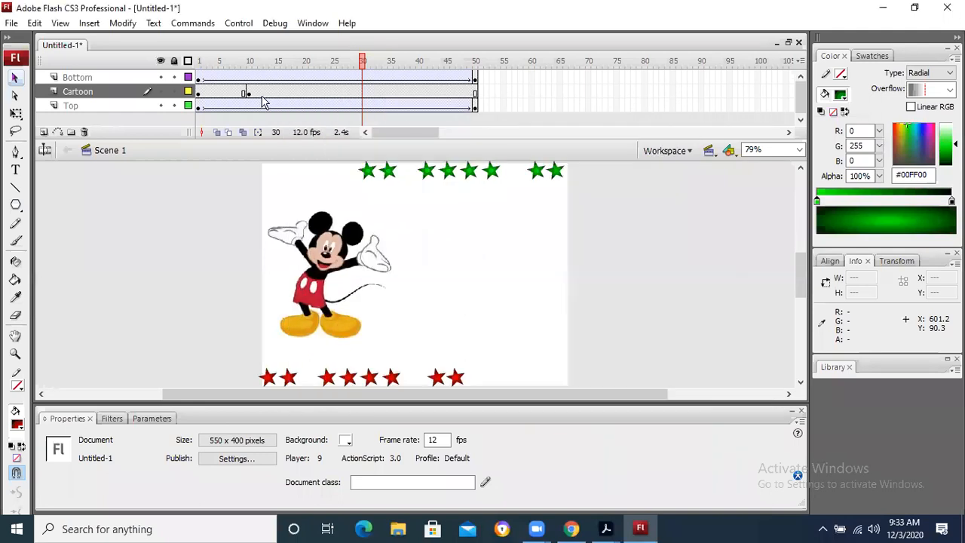
Step: Create a motion tween between the keyframes at frames 1 and 10 of the Cartoon layer
right_click(221, 94)
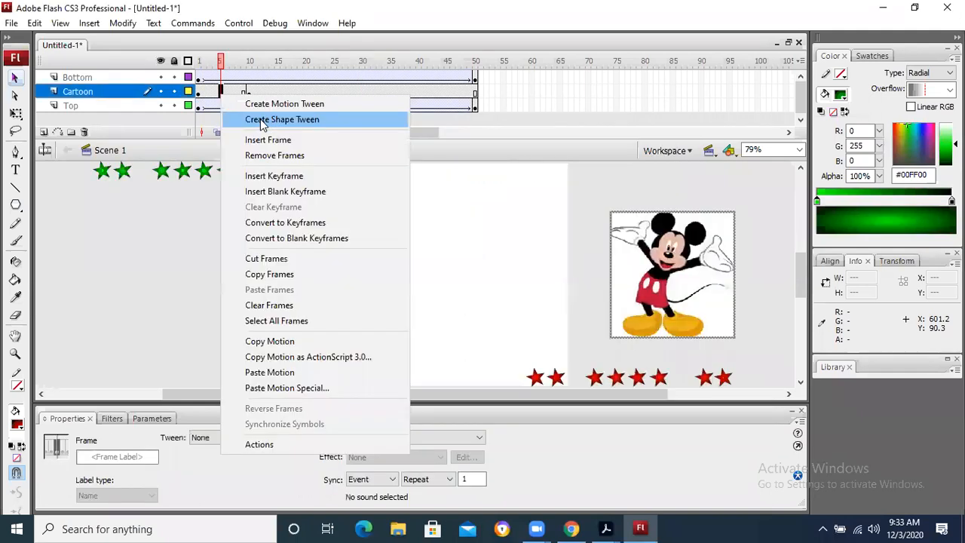
click(247, 92)
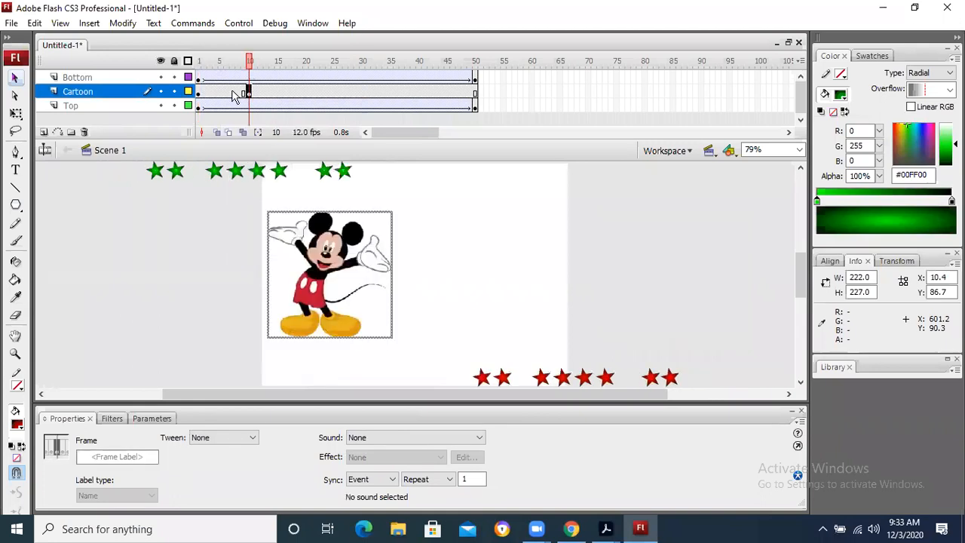
right_click(222, 94)
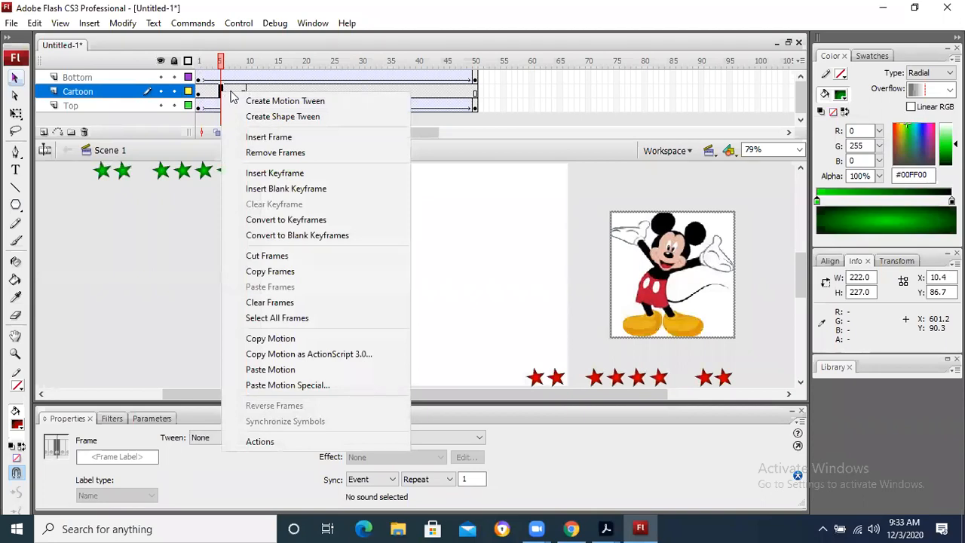
click(325, 102)
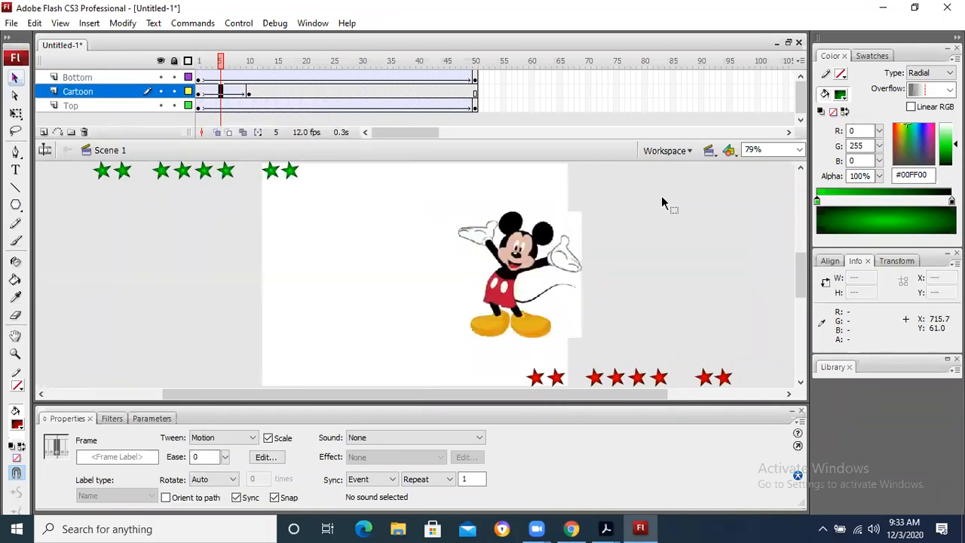
Step: Test the movie to check the tweened Mickey Mouse picture together with the star rows, and close the test window
click(661, 199)
key(ctrl+Return)
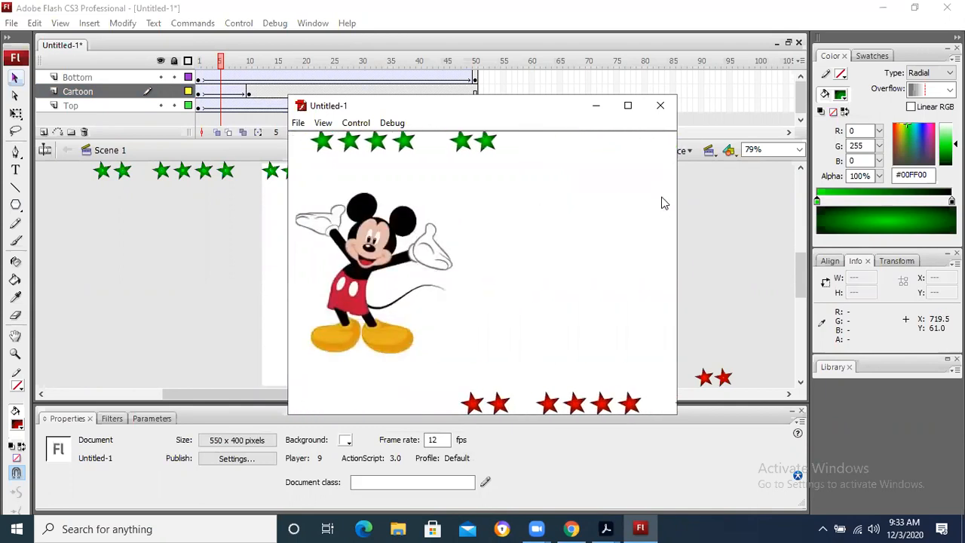
click(660, 106)
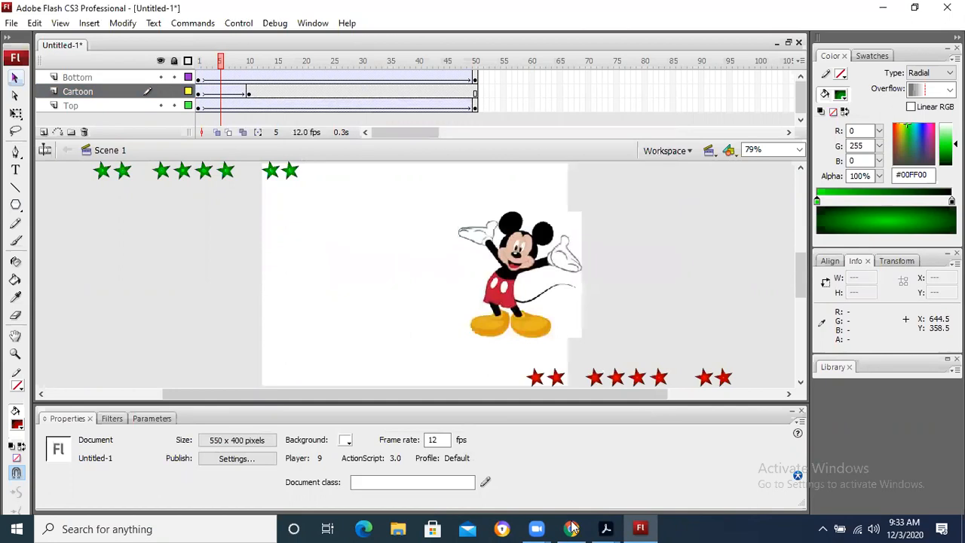
click(536, 527)
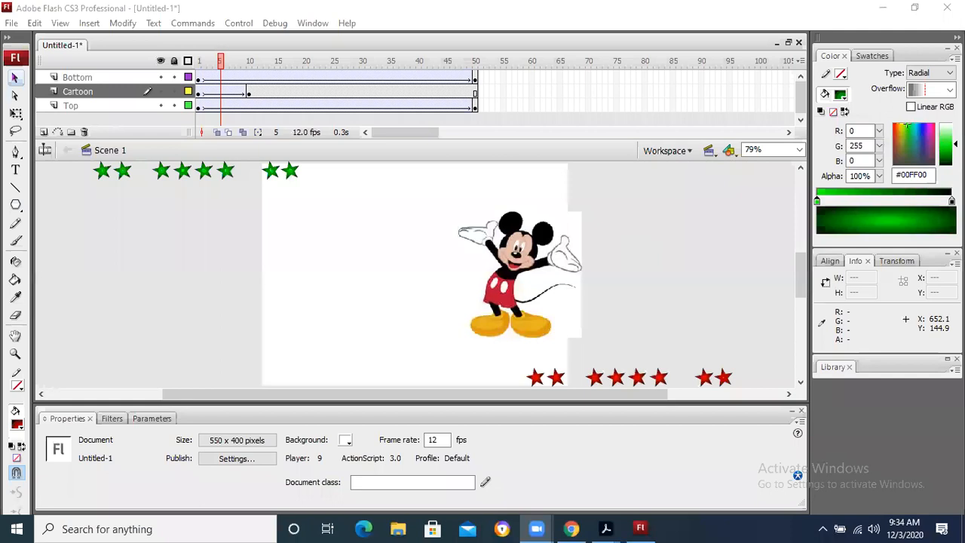
click(475, 77)
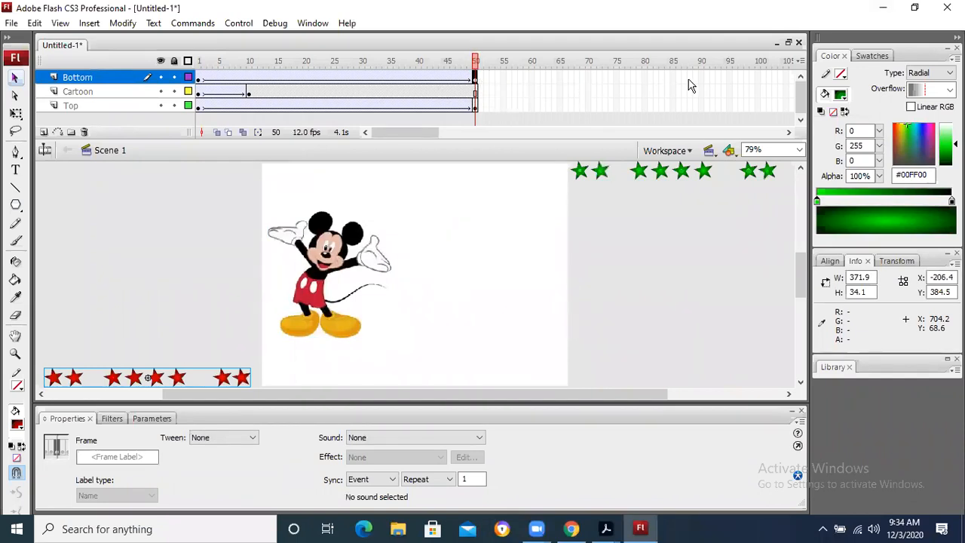
click(569, 77)
click(633, 77)
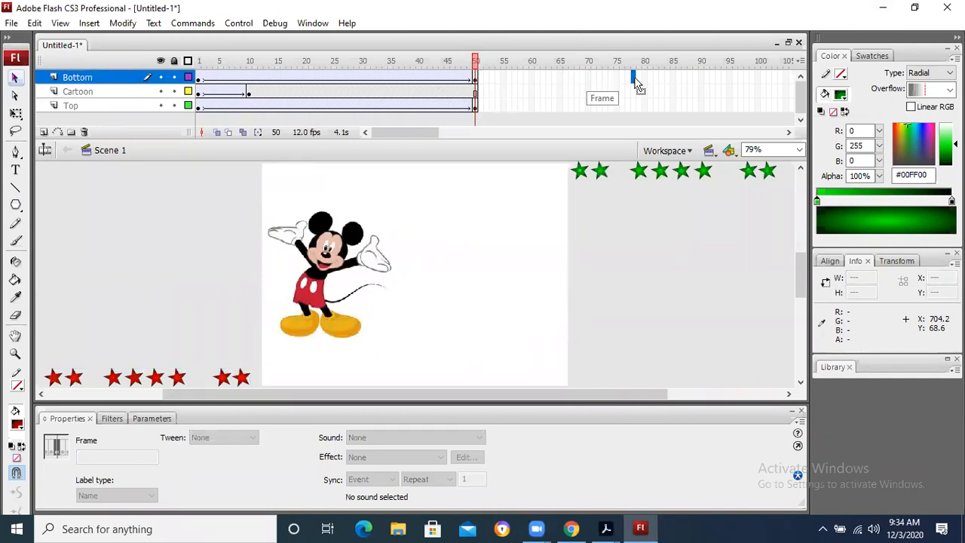
click(775, 77)
drag(411, 131, 280, 124)
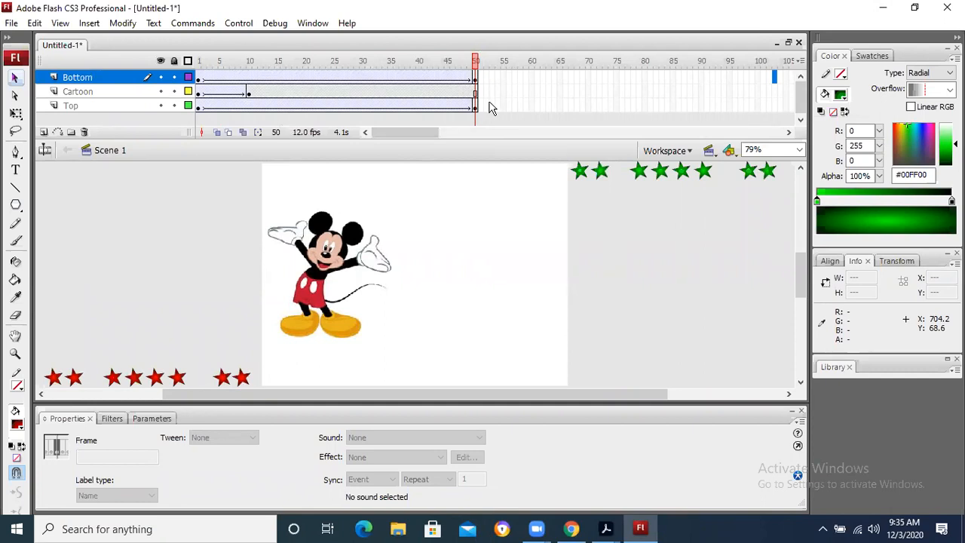
click(686, 231)
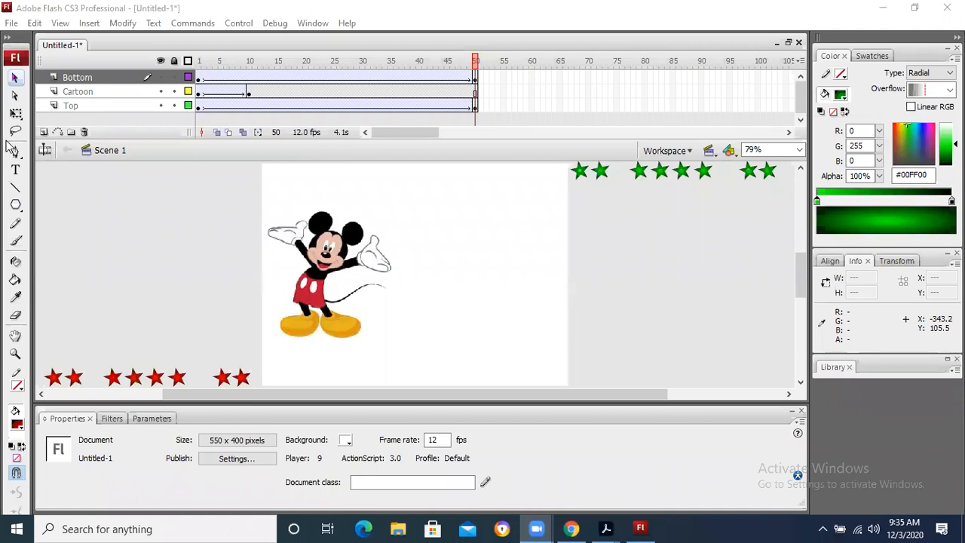
Step: Review the first frame of the Bottom layer, the Top layer's keyframes at frames 1 and 50, and the frame commands of its tween
click(199, 80)
click(200, 80)
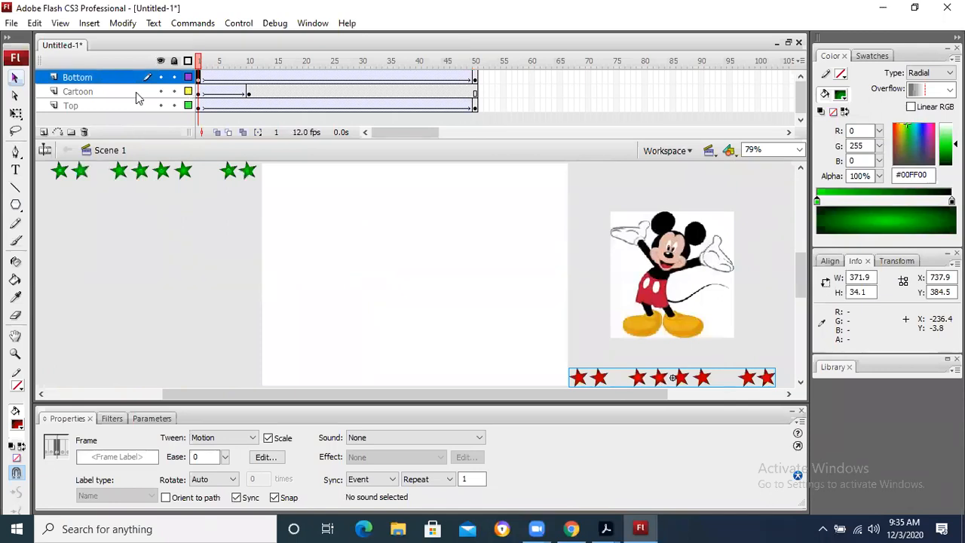
click(85, 107)
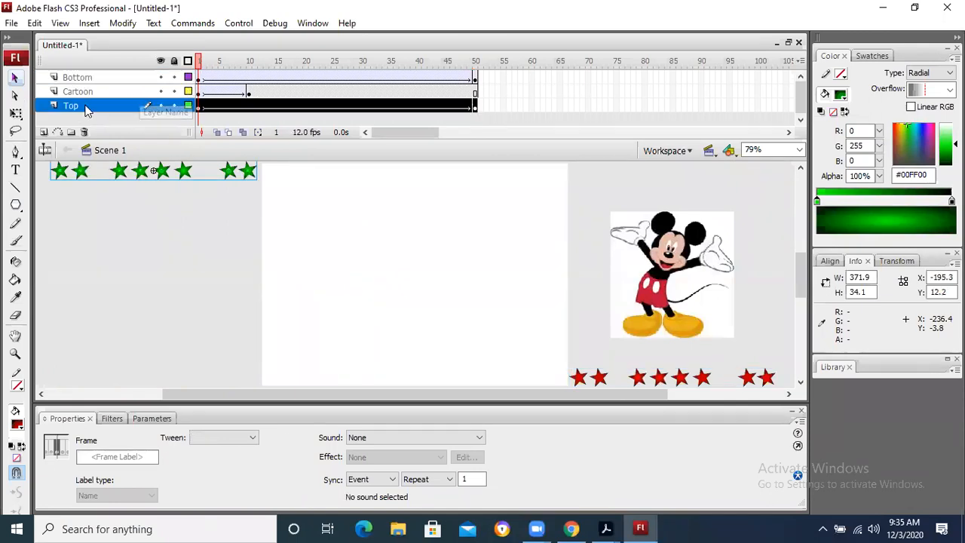
click(200, 106)
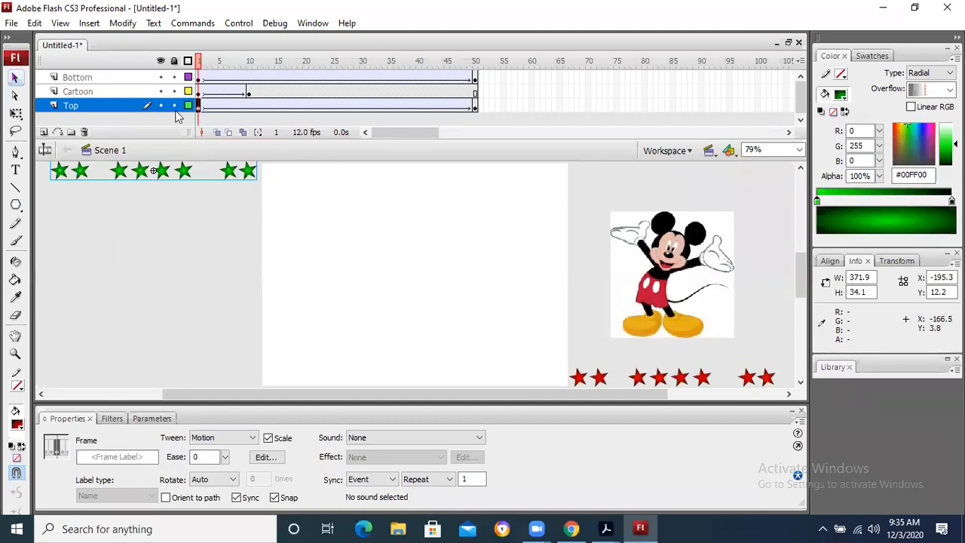
click(474, 110)
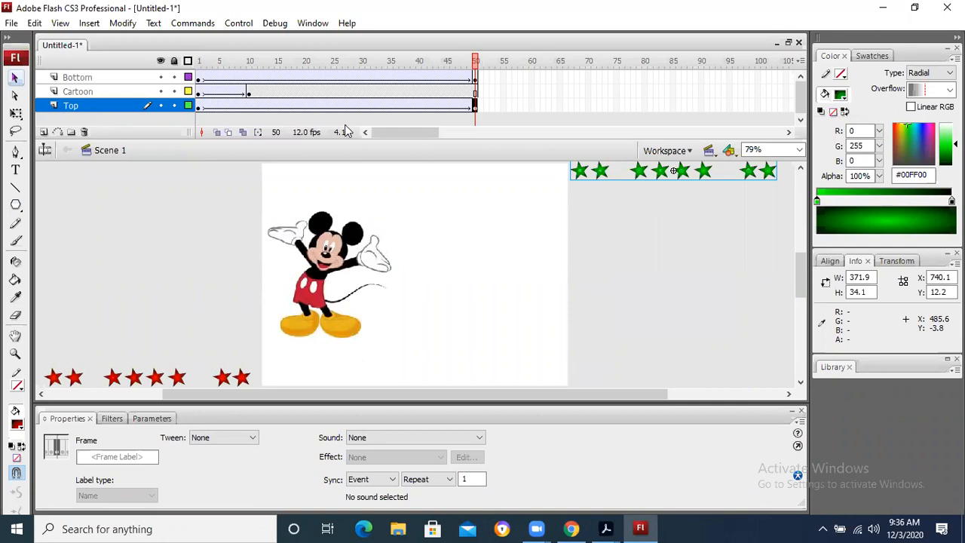
right_click(314, 107)
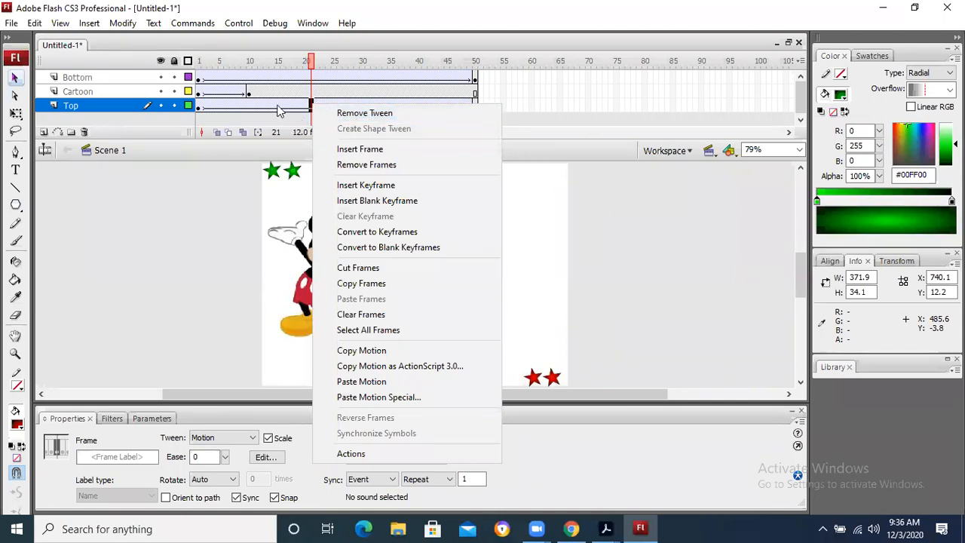
click(357, 11)
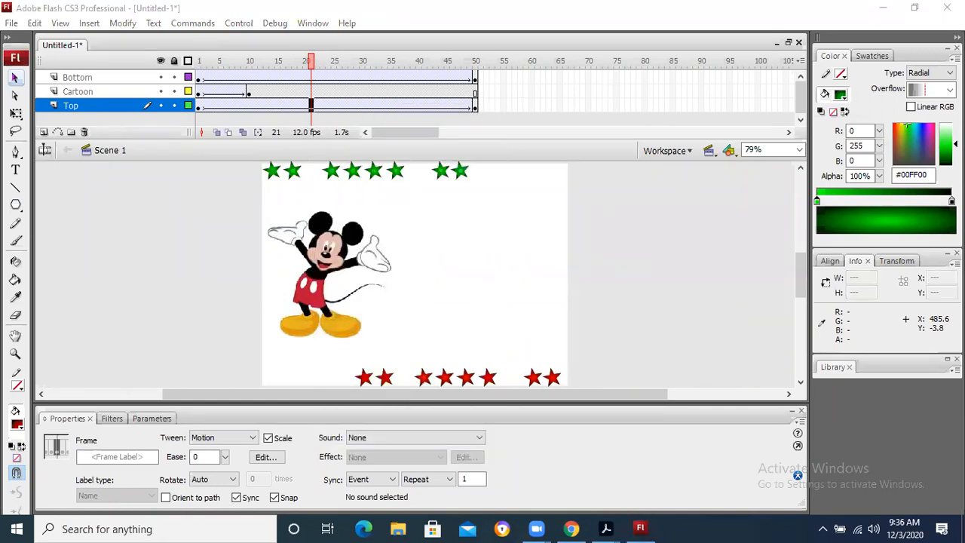
right_click(396, 107)
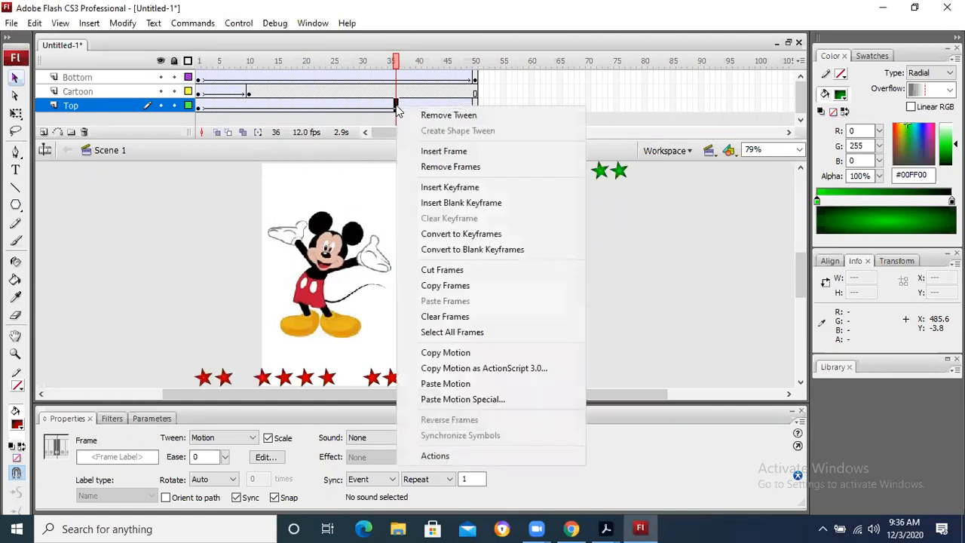
click(385, 23)
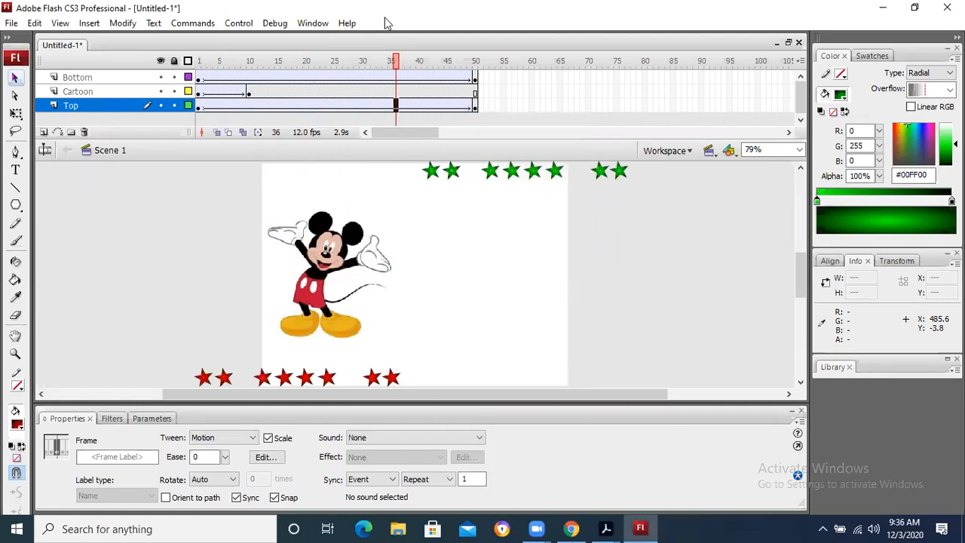
Step: Create a new Flash File (ActionScript 3.0) document
click(12, 23)
click(30, 36)
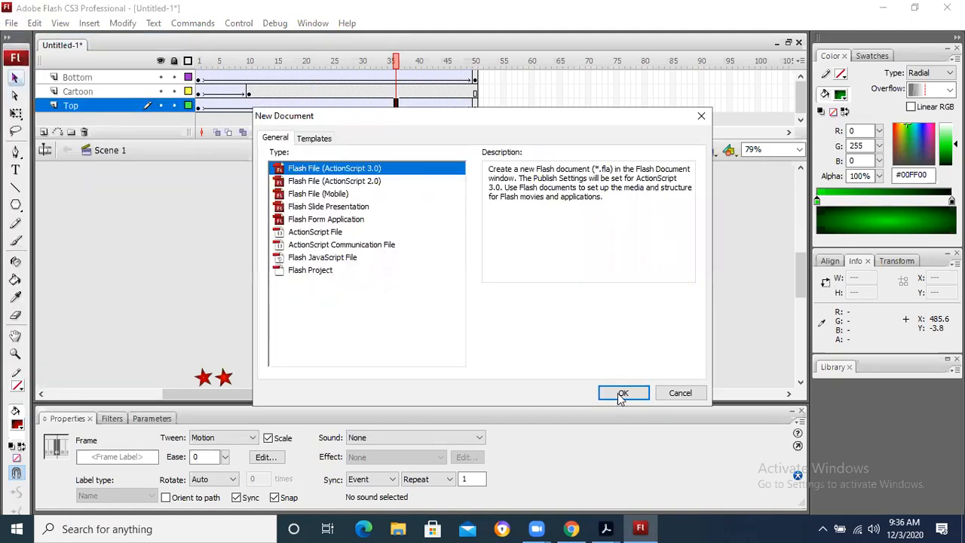
click(622, 393)
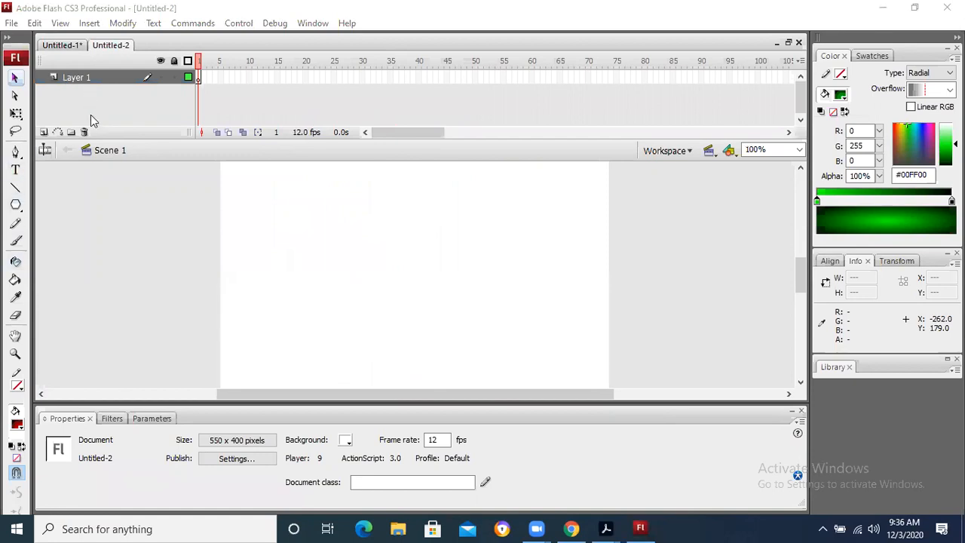
Step: Draw a red radial-gradient circle about 104 px across with the Oval tool, just off the stage's left side
click(159, 287)
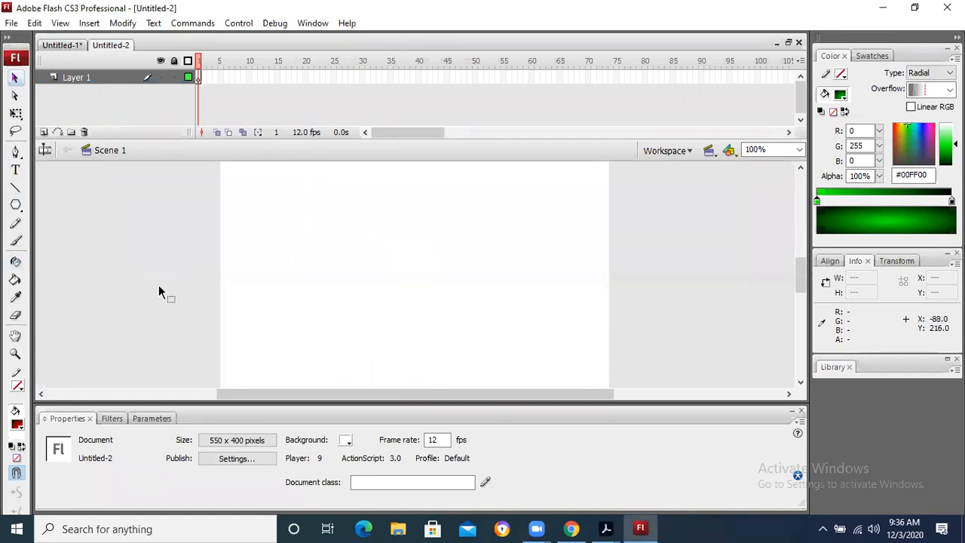
key(ctrl+2)
click(15, 206)
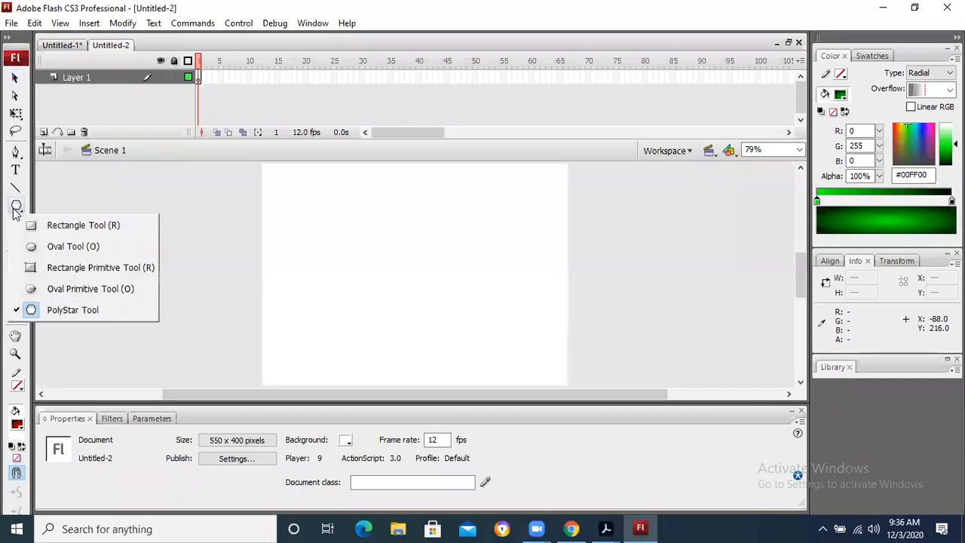
click(34, 245)
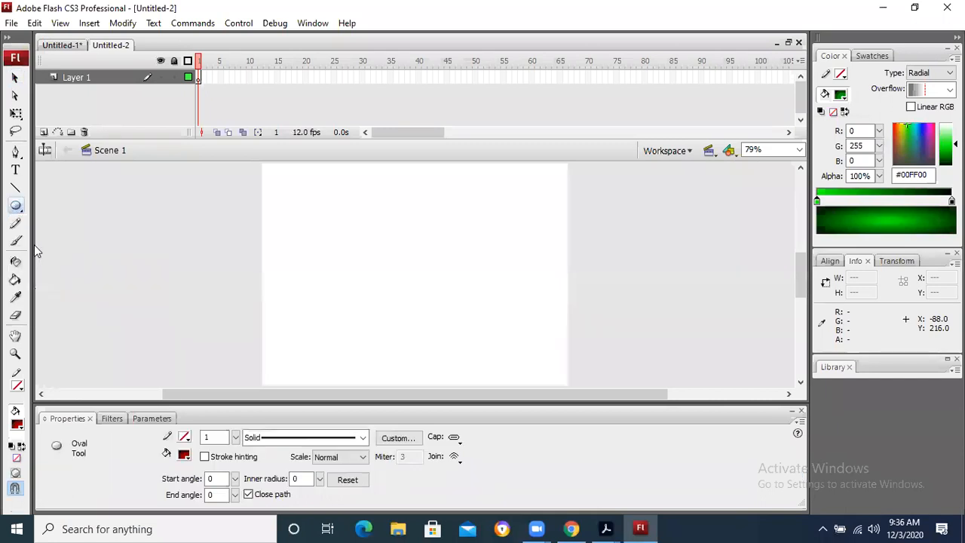
drag(184, 259, 239, 319)
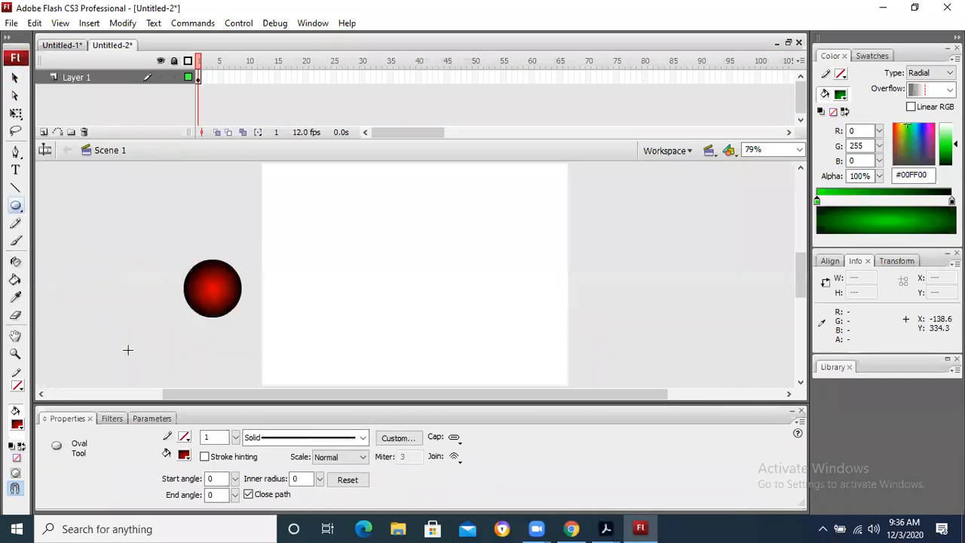
click(15, 78)
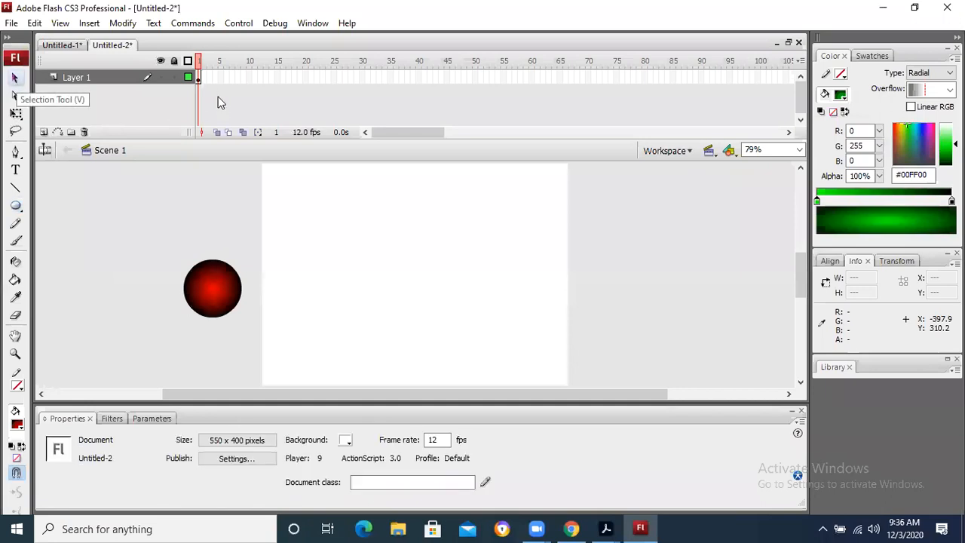
Step: Insert a keyframe at frame 30 of Layer 1 and move the circle straight across to off the stage's right side, at about X 725, Y 173
click(200, 78)
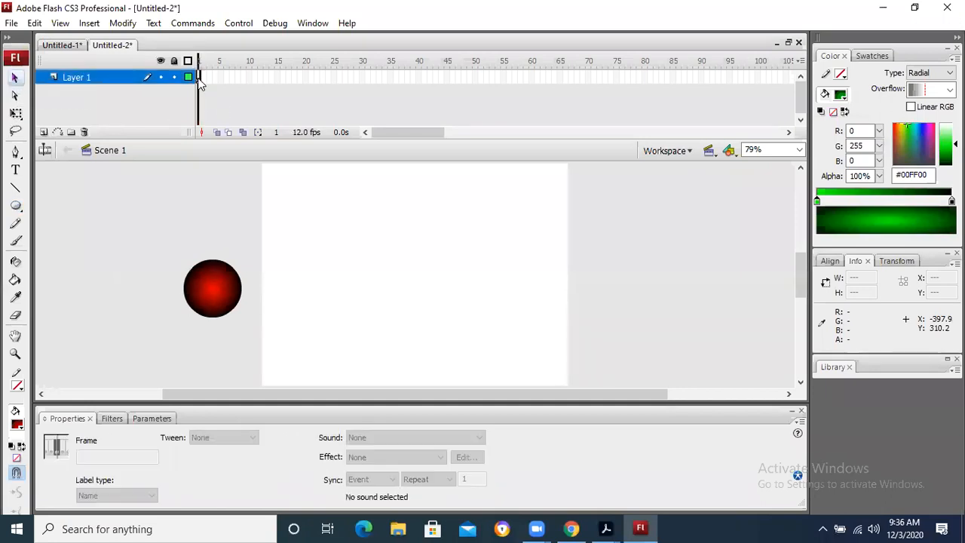
click(362, 78)
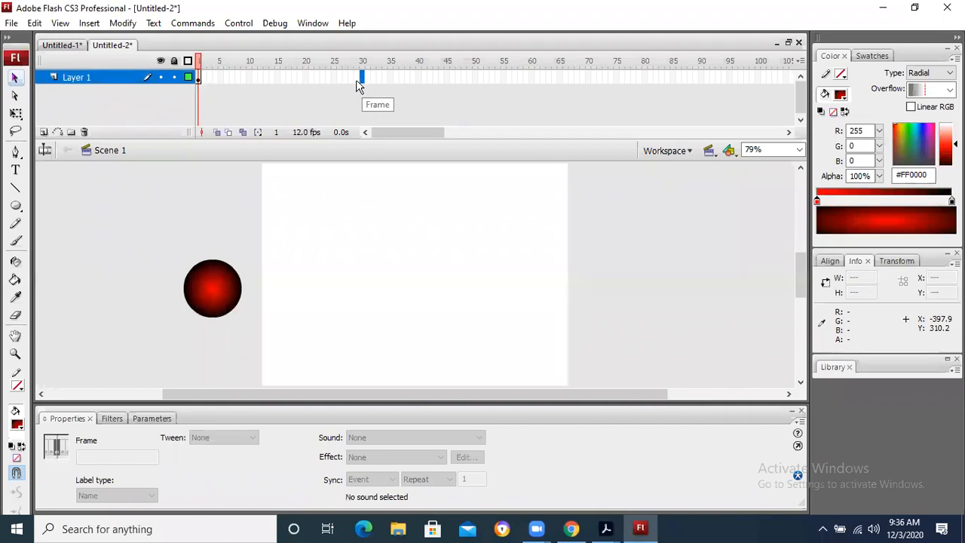
key(F6)
drag(213, 282, 703, 288)
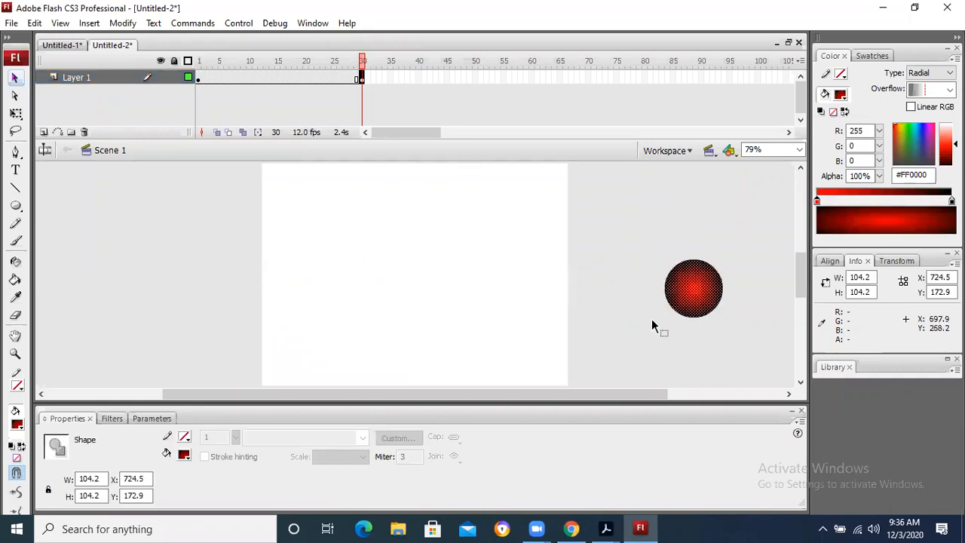
click(670, 332)
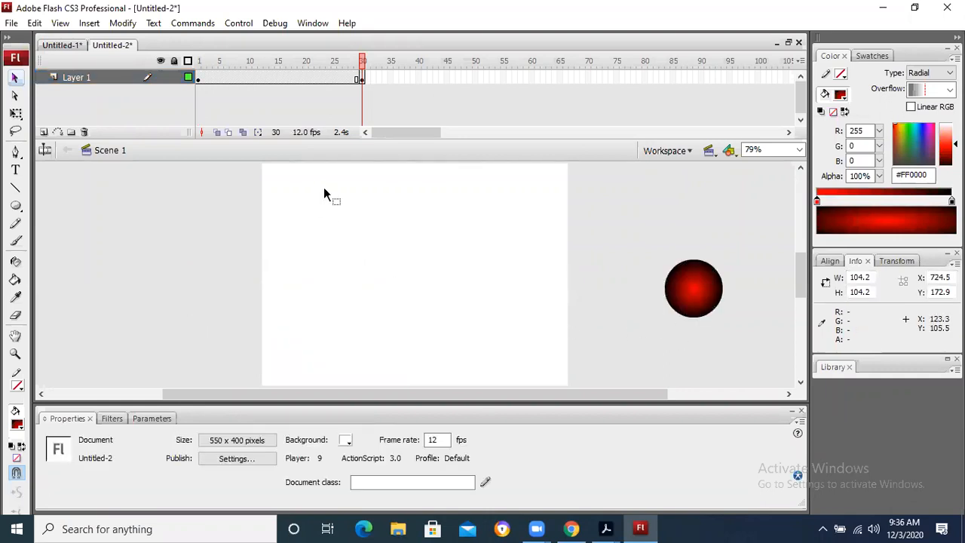
Step: Create a motion tween between the circle's keyframes at frames 1 and 30 on Layer 1
click(199, 80)
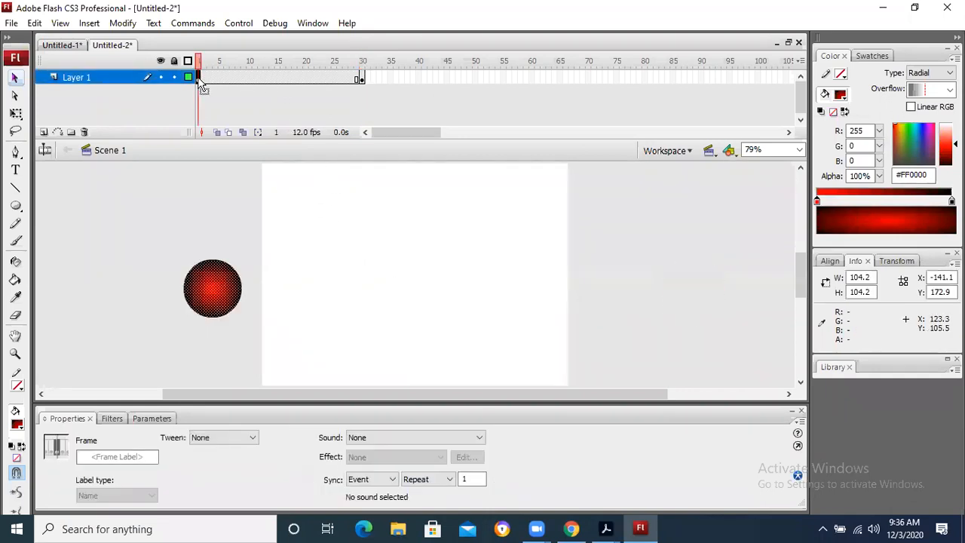
click(361, 78)
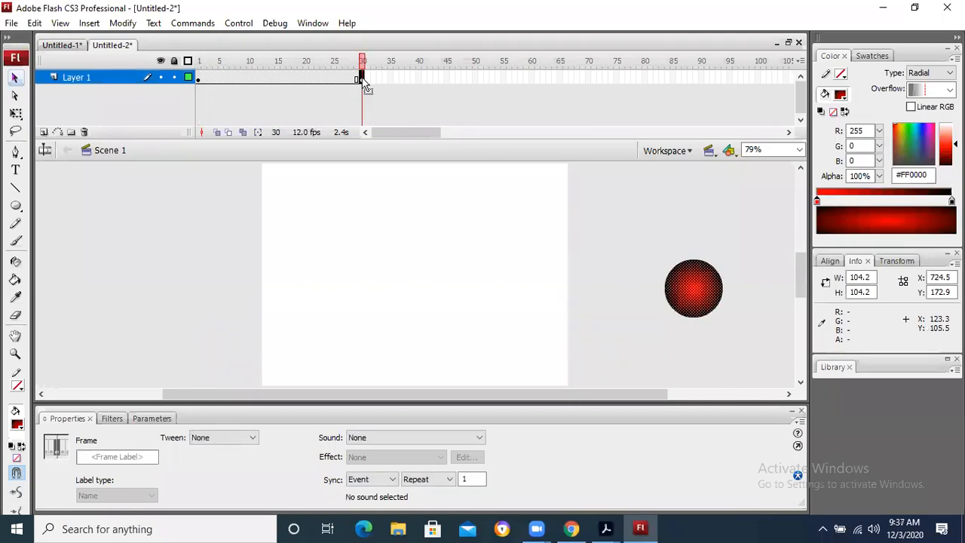
right_click(265, 80)
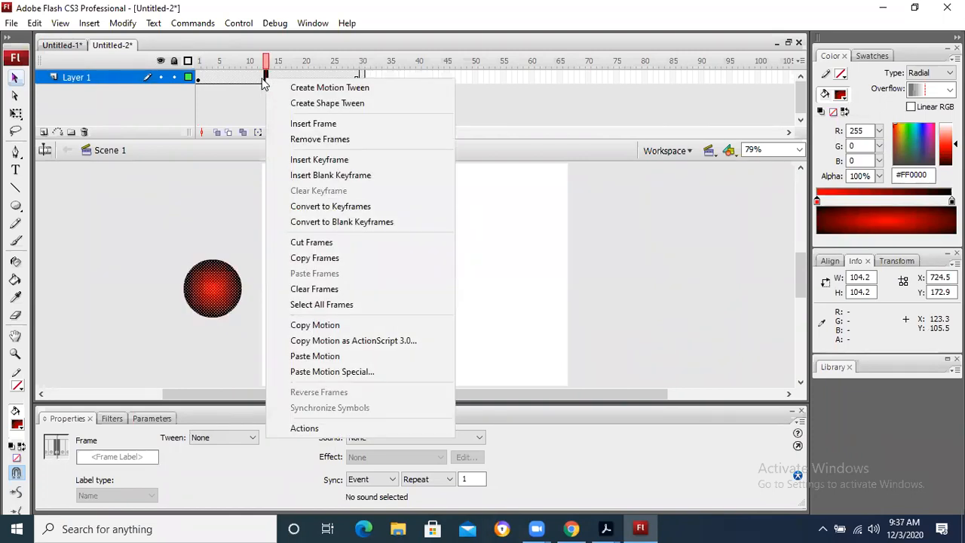
click(391, 88)
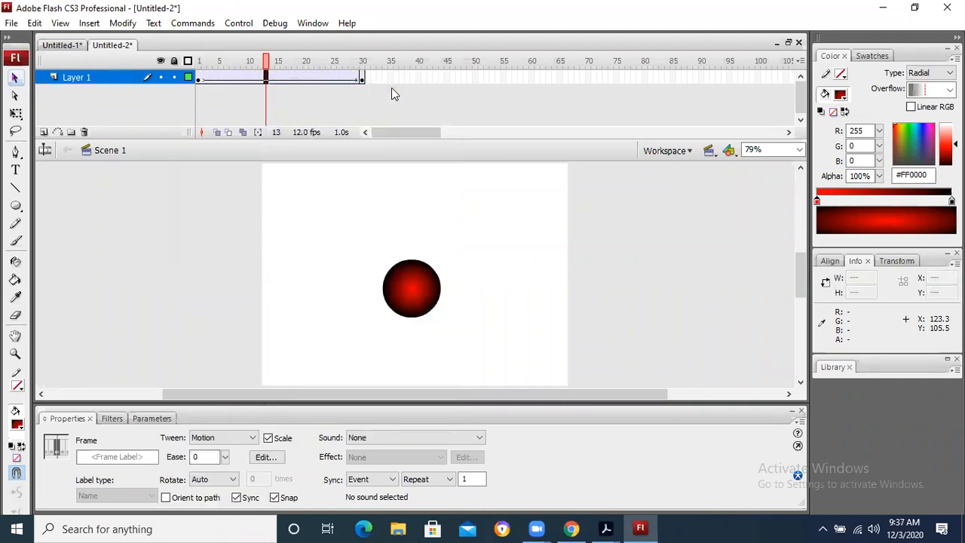
Step: Test the circle animation as a movie and close the Untitled-2 document without saving it
key(ctrl+Return)
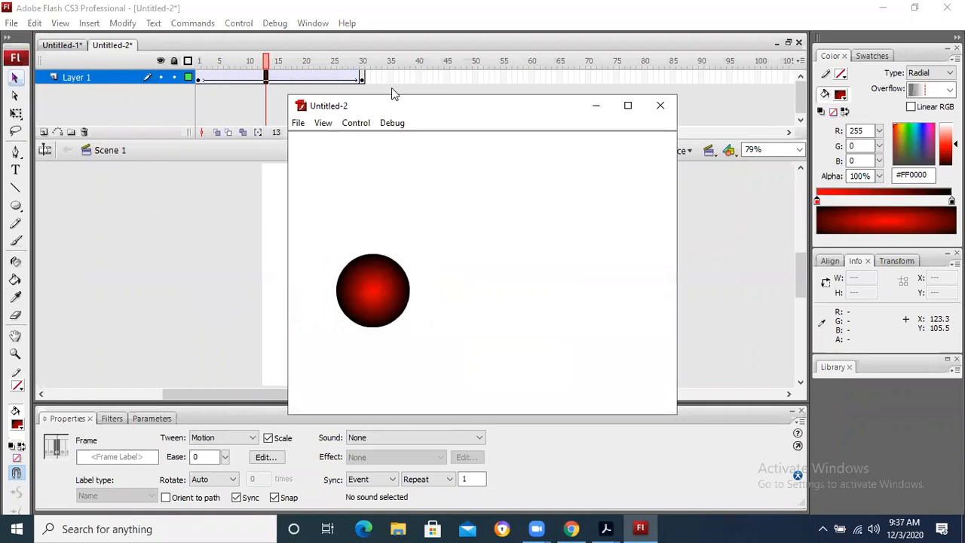
click(660, 108)
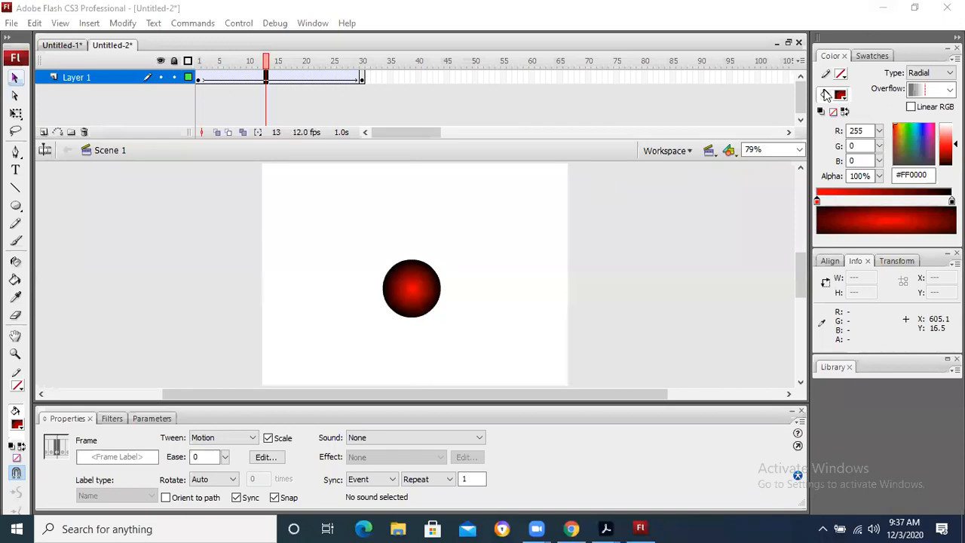
click(799, 42)
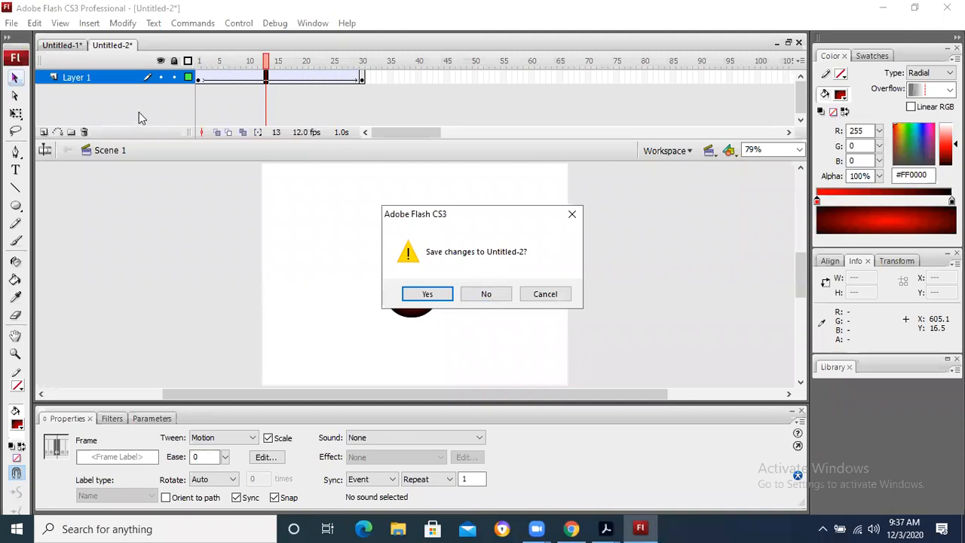
click(483, 296)
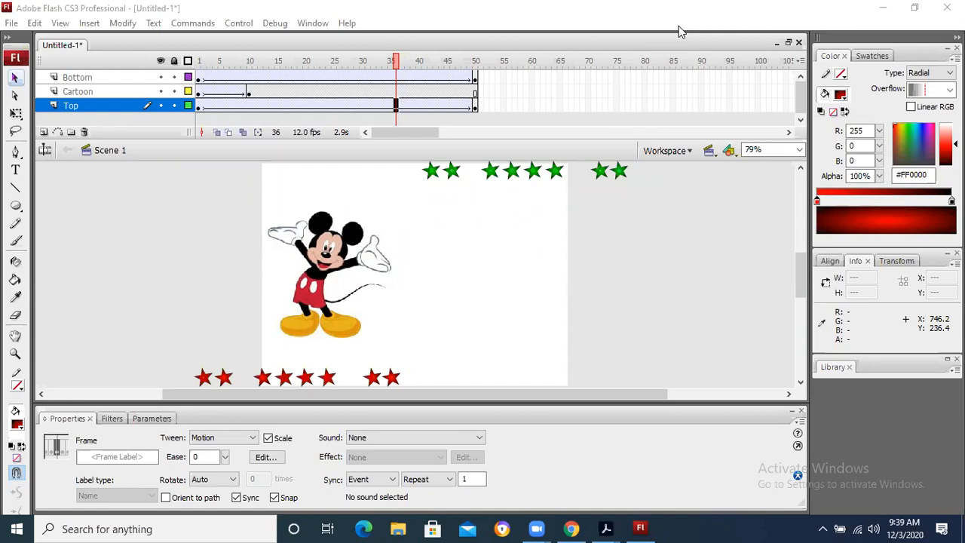
Step: Switch to Google Chrome and load google.com in place of the Downloads page
click(881, 11)
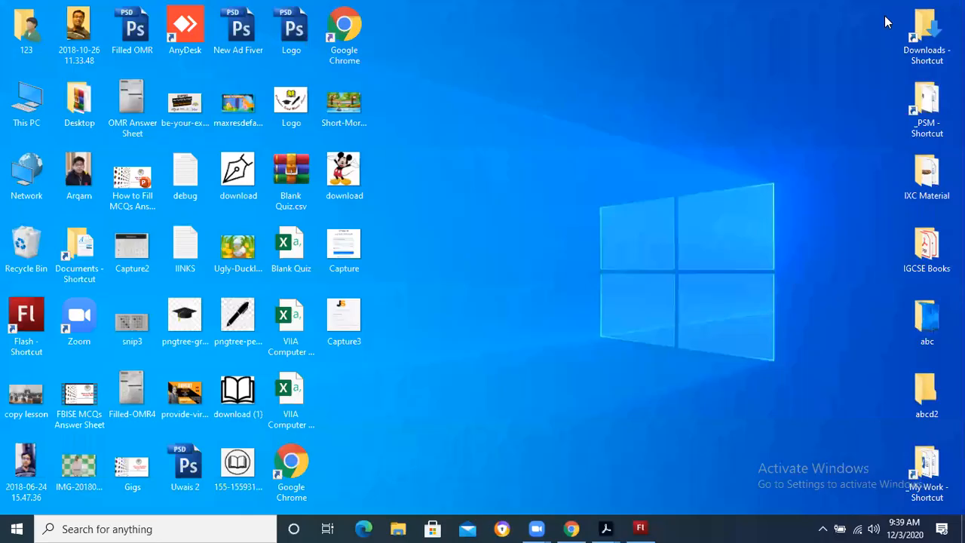
key(alt+Tab)
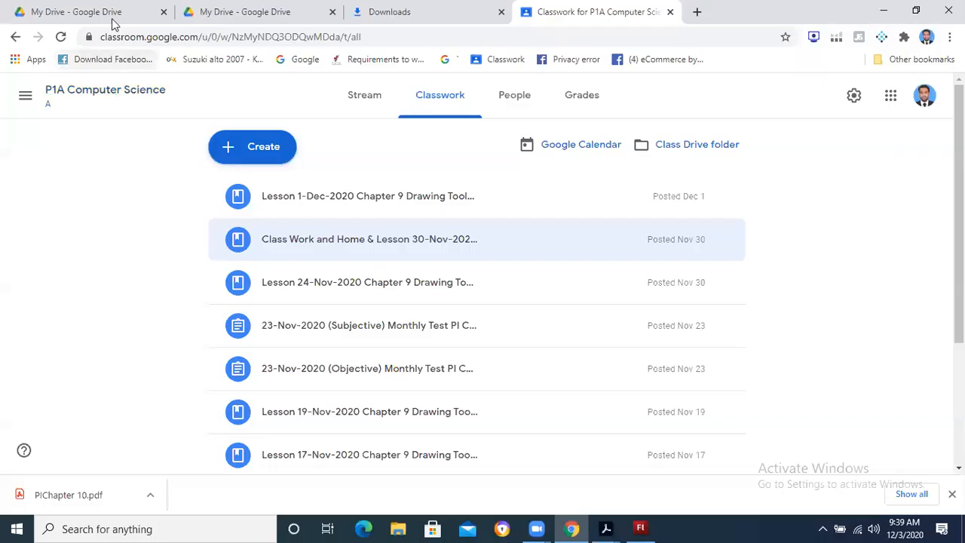
click(389, 12)
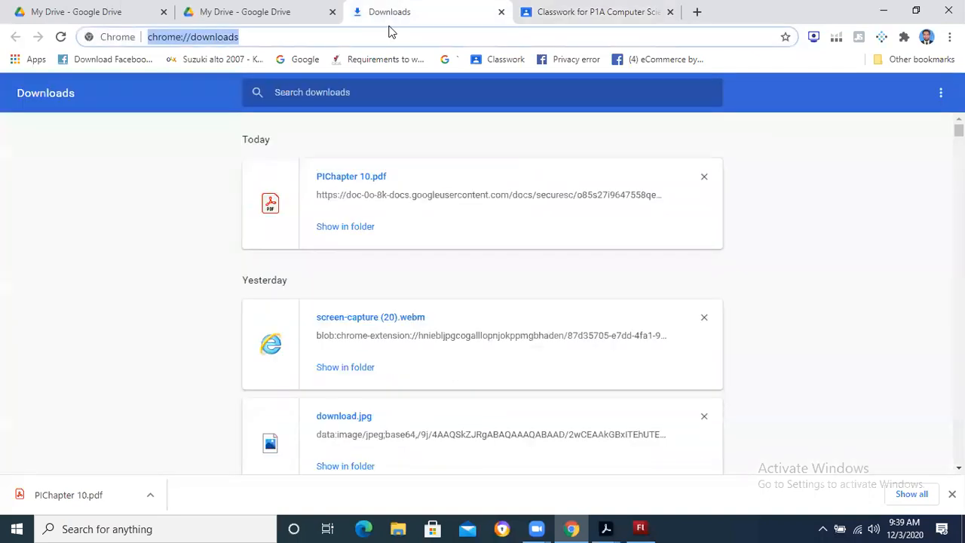
text(google.com)
key(Return)
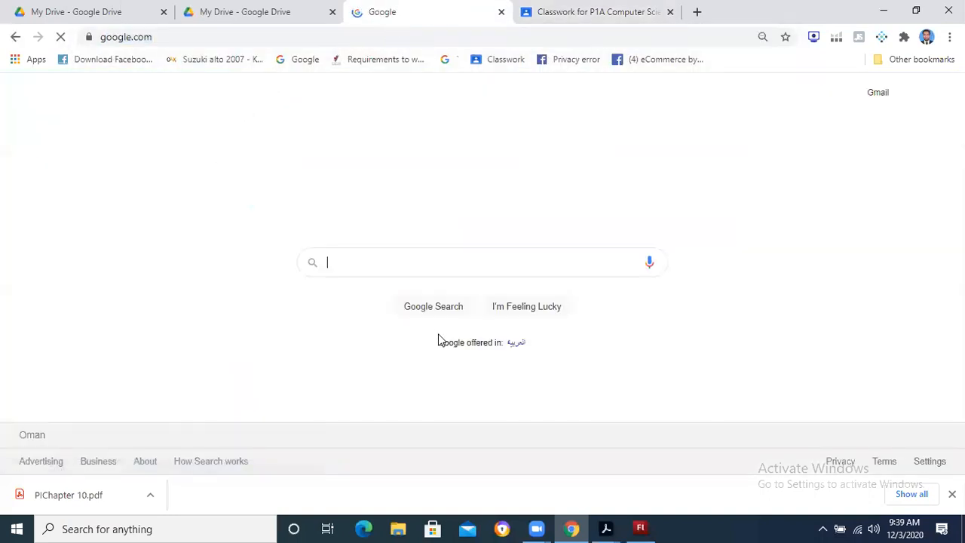
Step: Search Google for "micky mouse" and show the image results
text(mick)
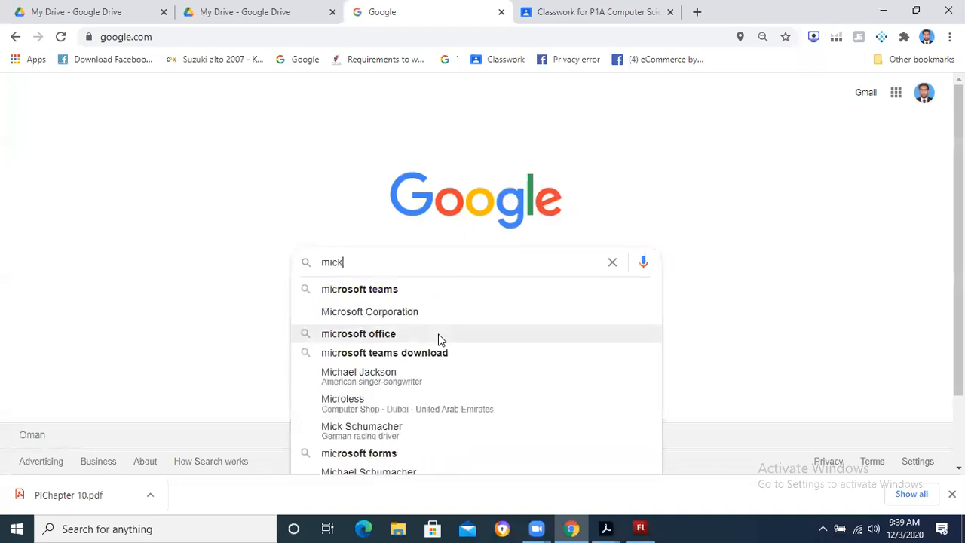
text(y mouse)
key(Return)
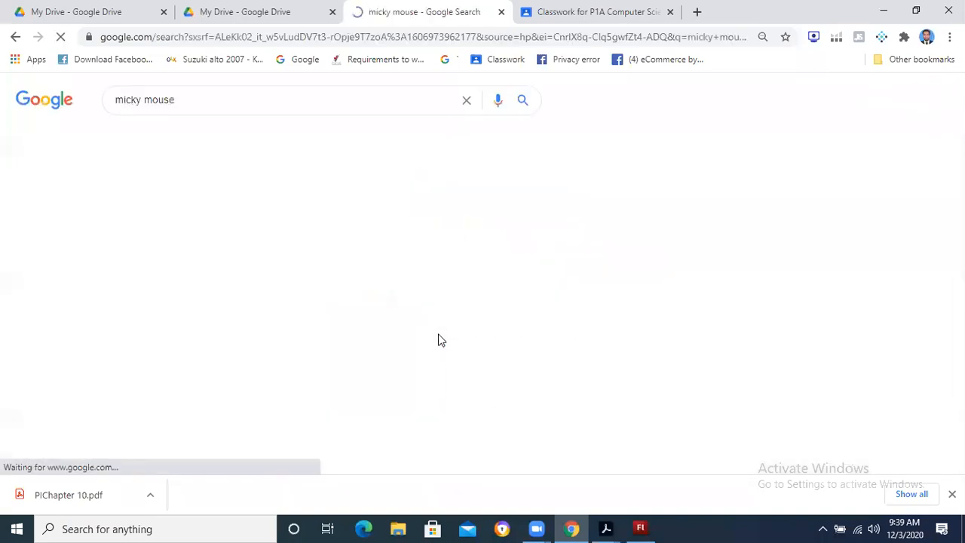
click(279, 193)
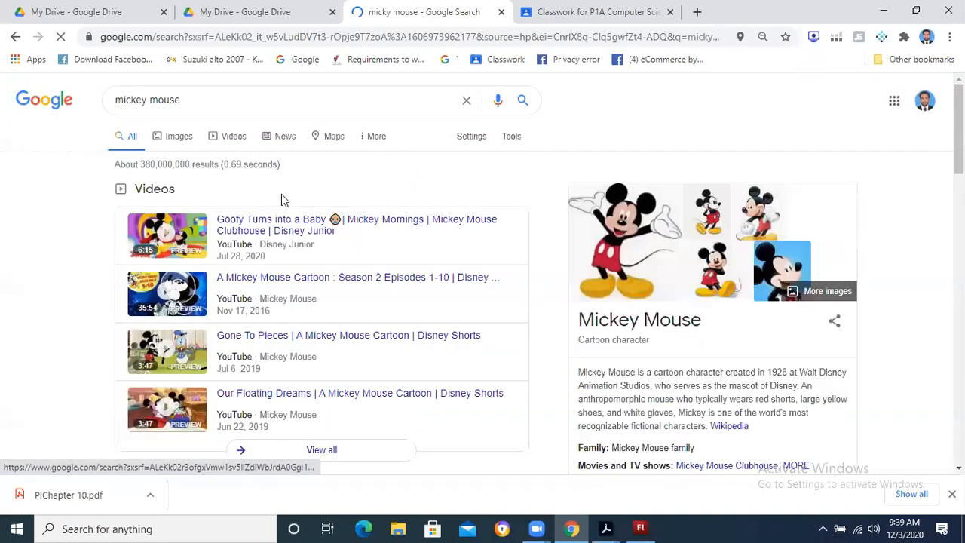
click(181, 137)
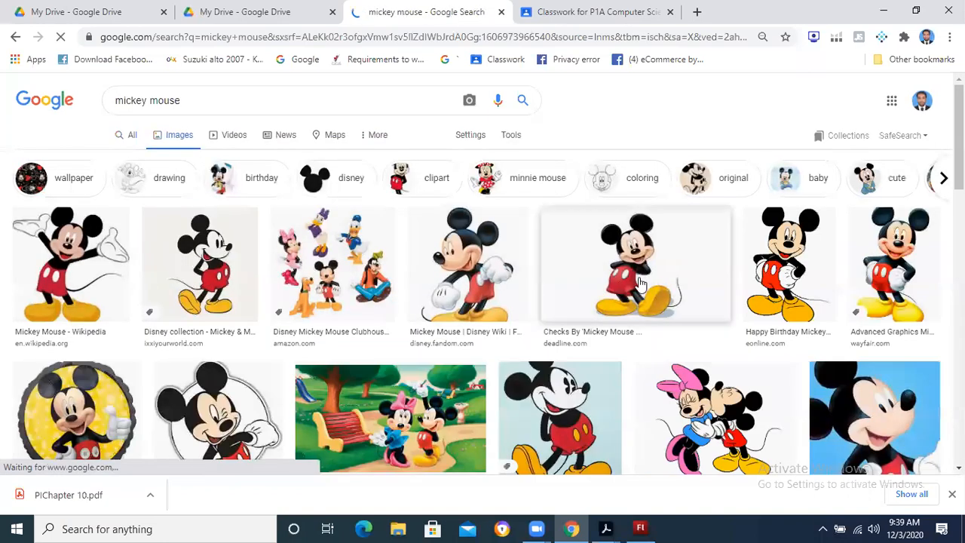
Step: Find the running Mickey Mouse picture from the Scrooge McDuck Wikia among the image results and open its preview
scroll(640, 284, down, 2)
scroll(639, 285, down, 3)
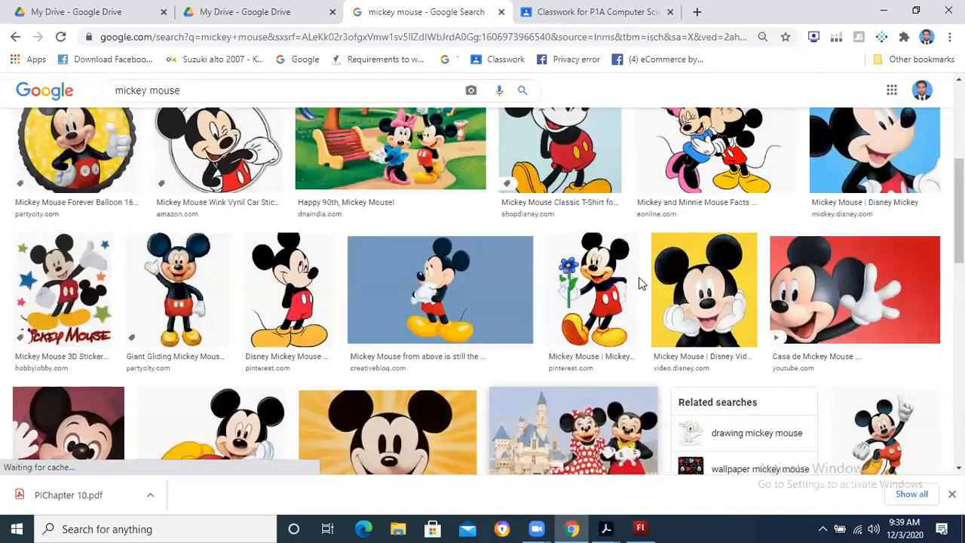
scroll(640, 284, up, 1)
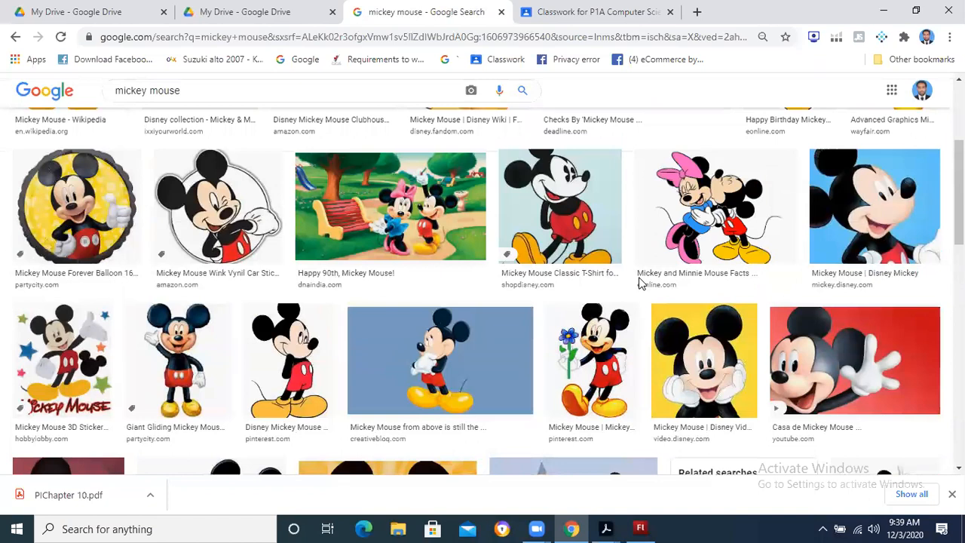
scroll(695, 240, down, 3)
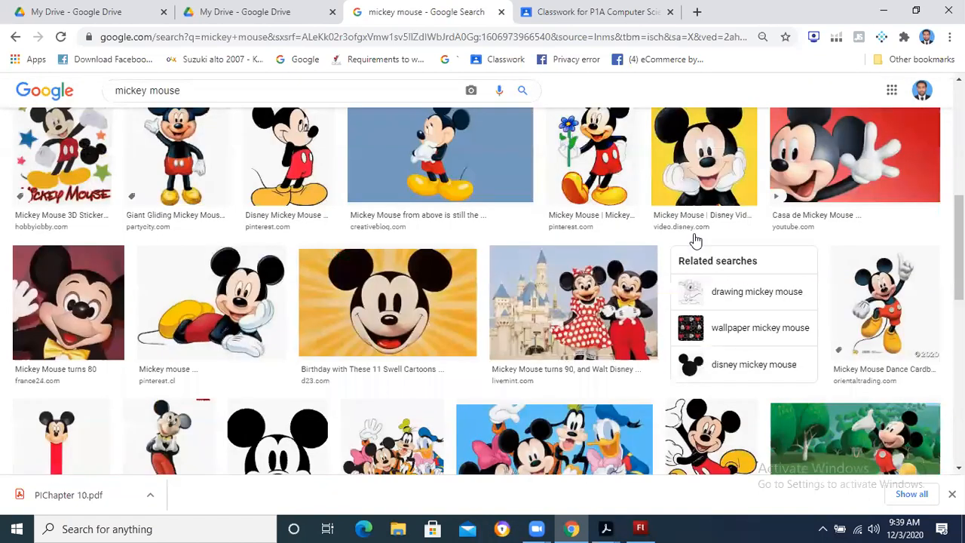
scroll(695, 240, down, 3)
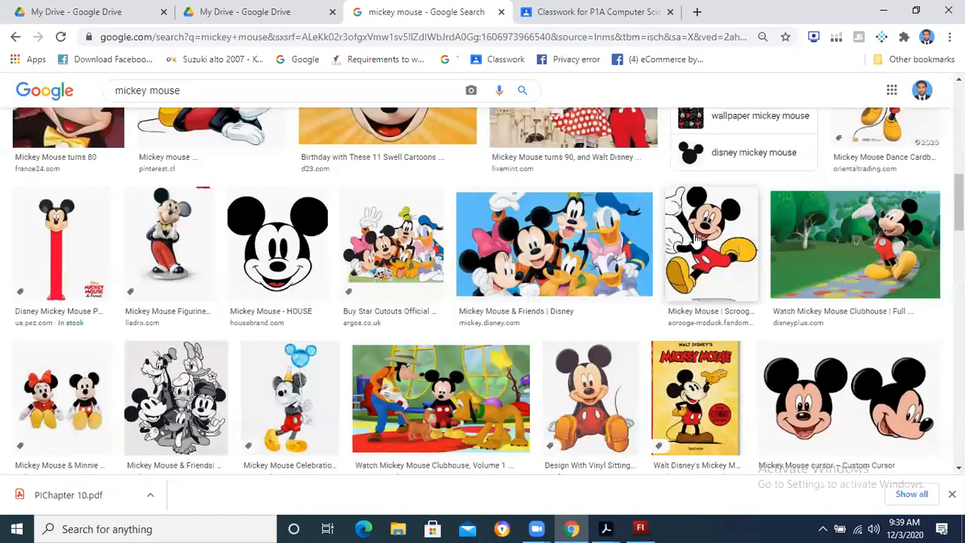
scroll(695, 240, down, 1)
right_click(702, 142)
key(Escape)
click(701, 143)
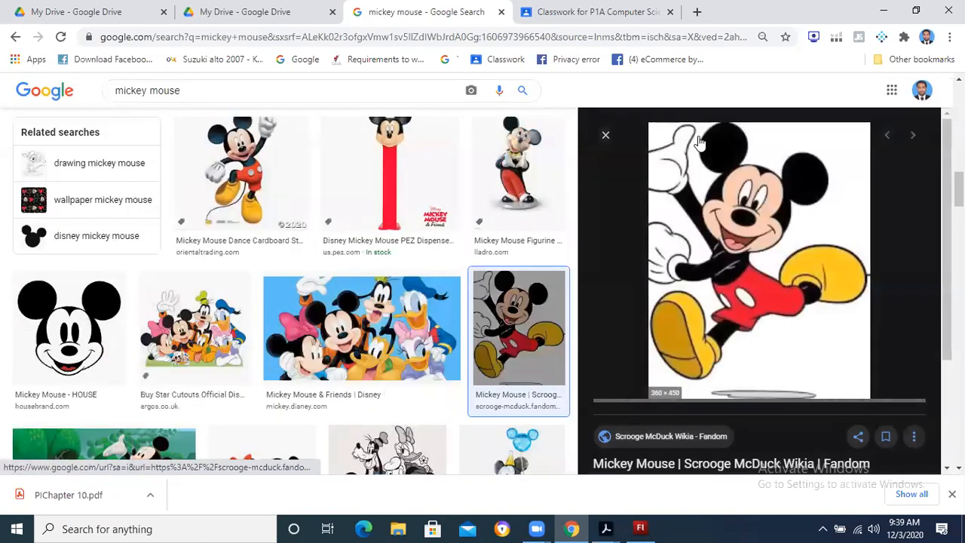
Step: Save the previewed Mickey Mouse image to the Desktop as a JPEG named MickeyMouse
right_click(728, 192)
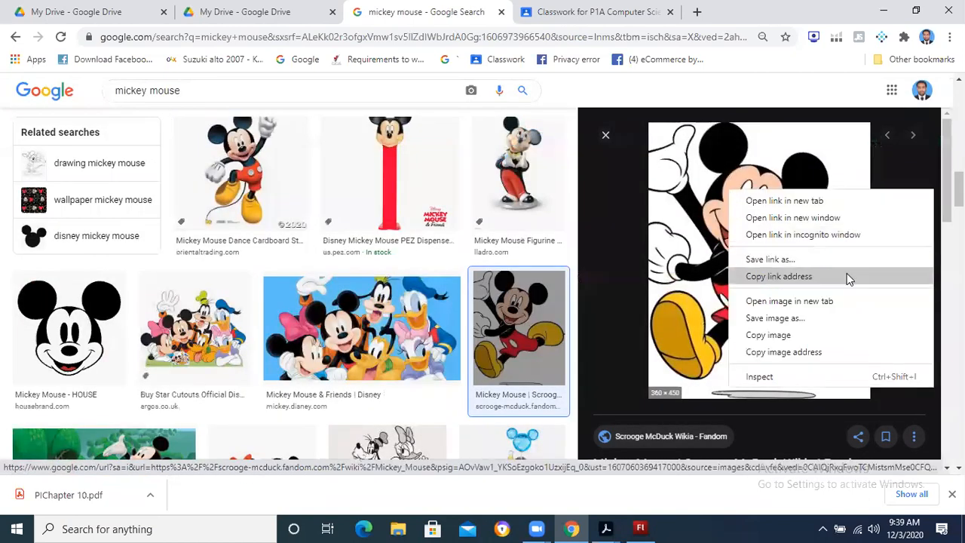
click(850, 332)
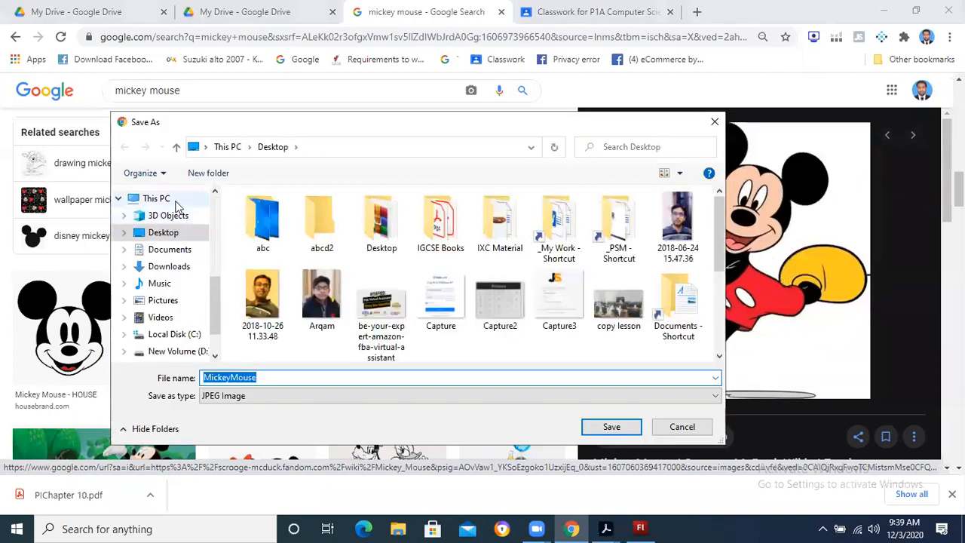
click(531, 375)
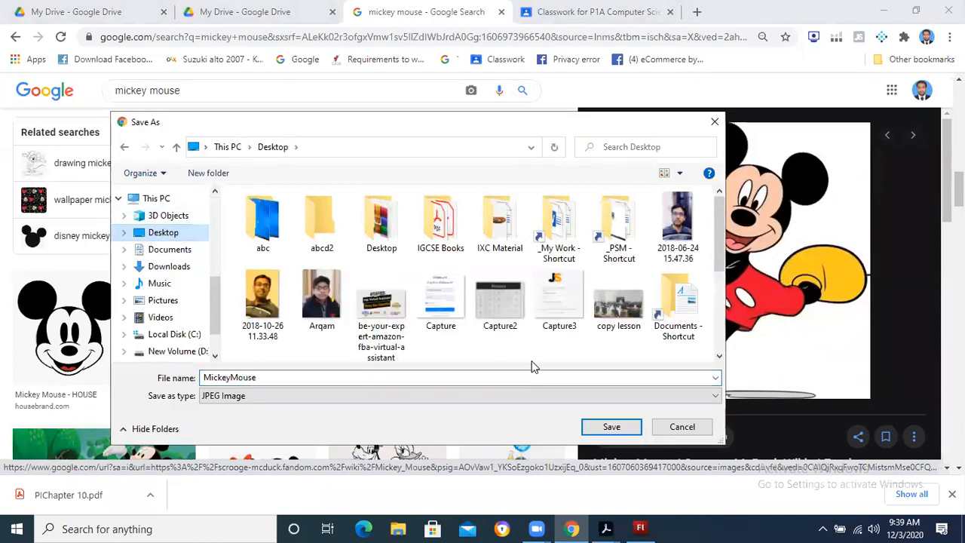
click(603, 426)
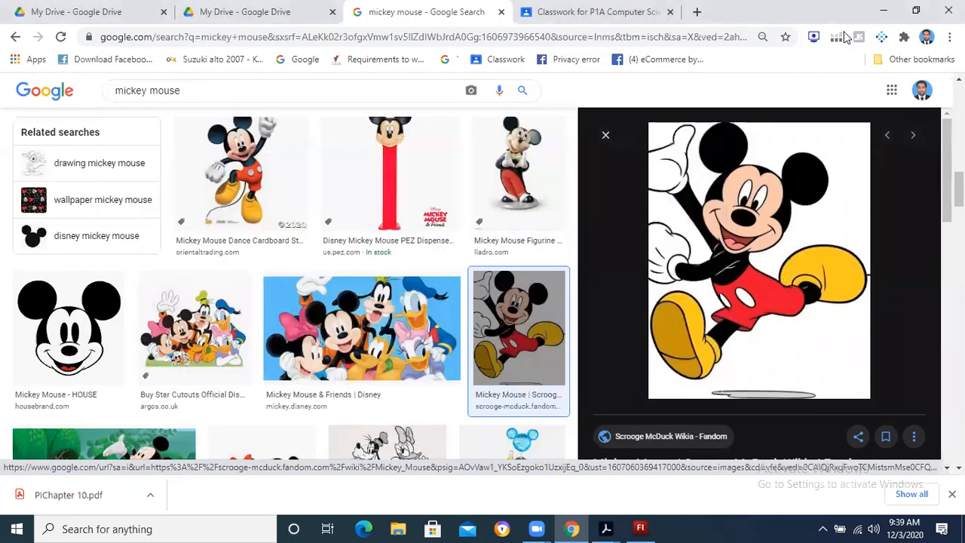
Step: Check the saved MickeyMouse picture on the desktop and switch back to Adobe Flash CS3
click(883, 10)
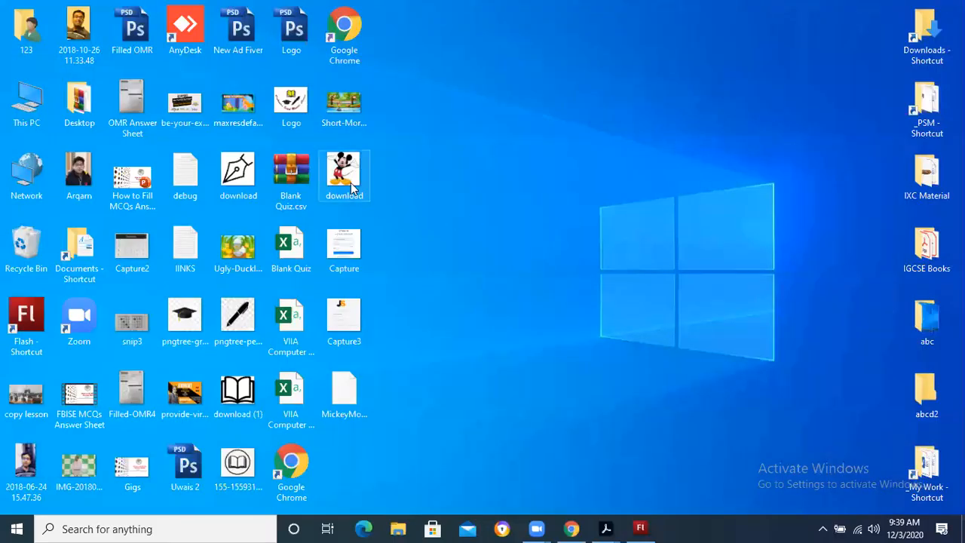
double_click(351, 390)
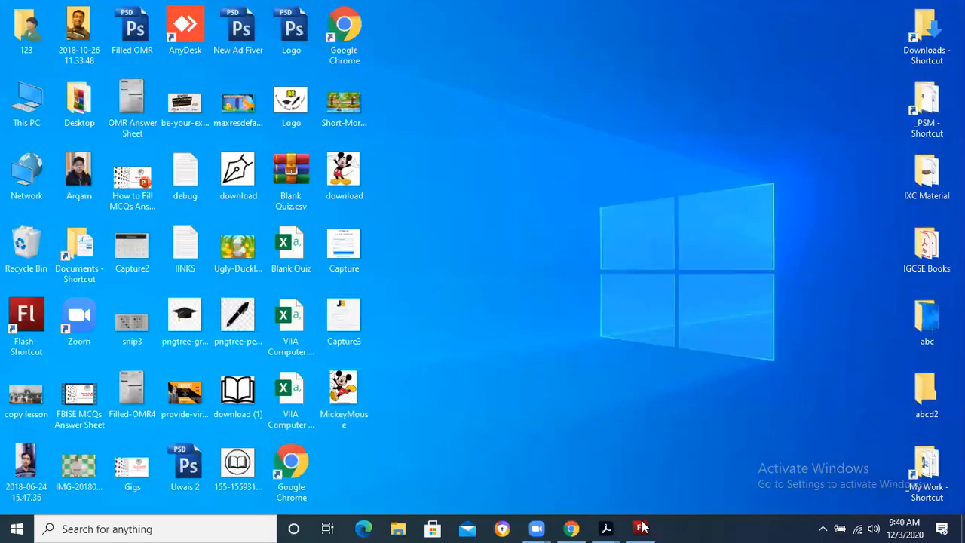
mouse_move(642, 527)
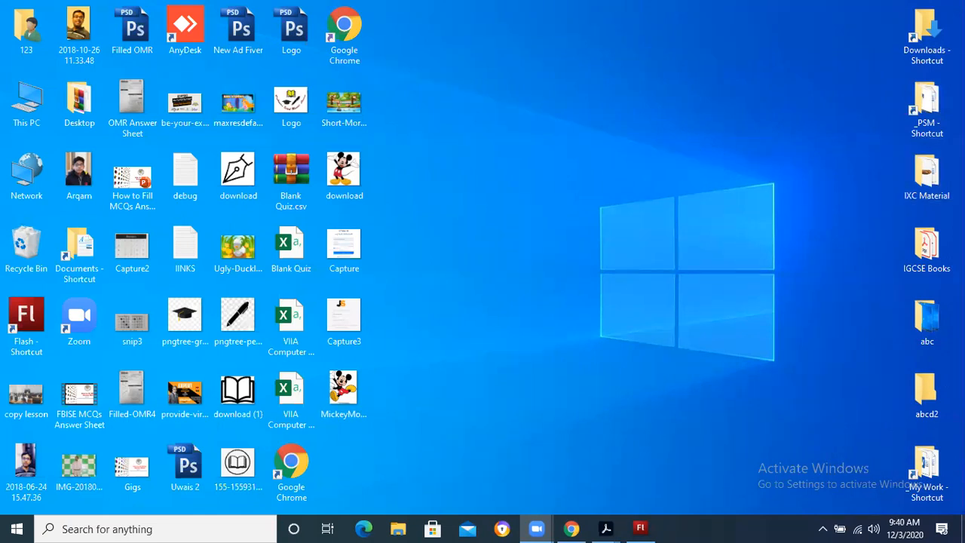
click(640, 528)
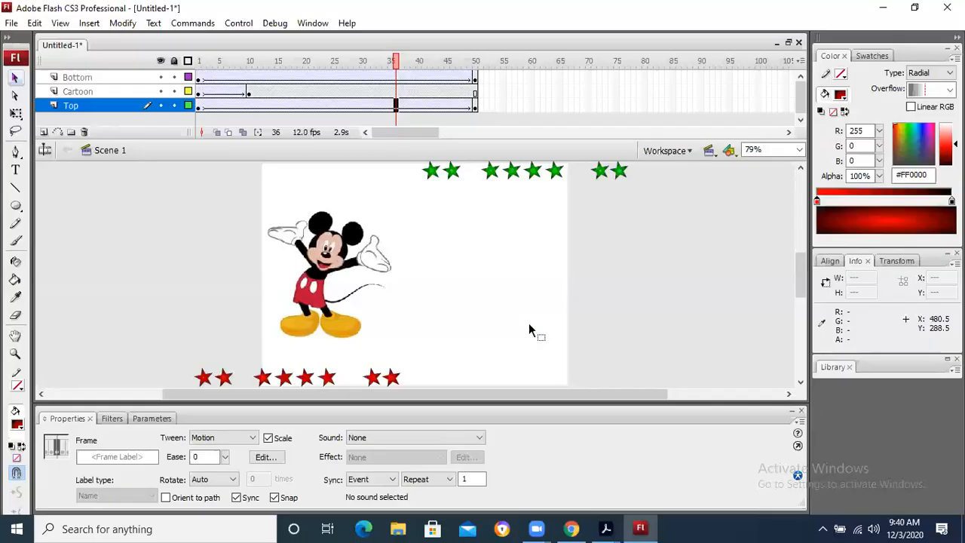
Step: Insert a new layer directly above the Top layer and name it HNY
click(635, 219)
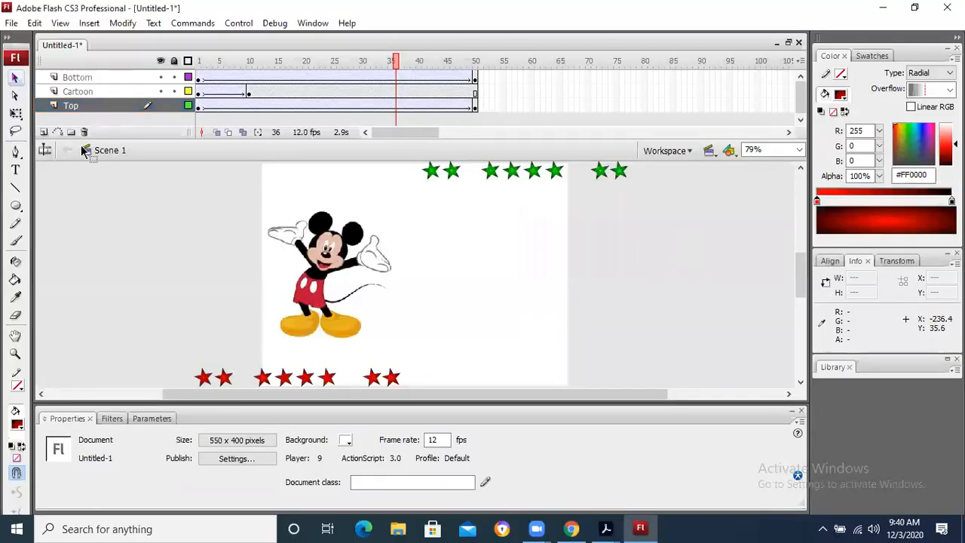
click(44, 133)
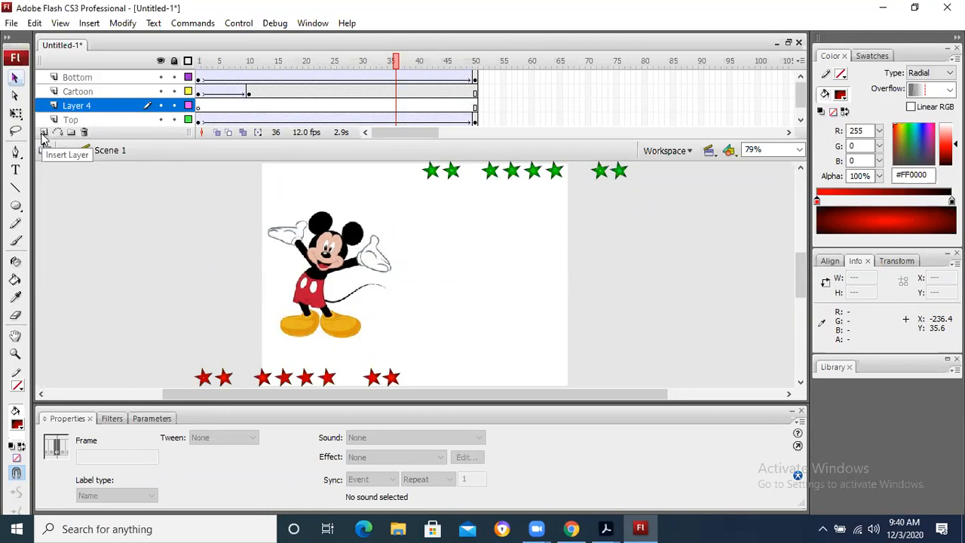
double_click(80, 106)
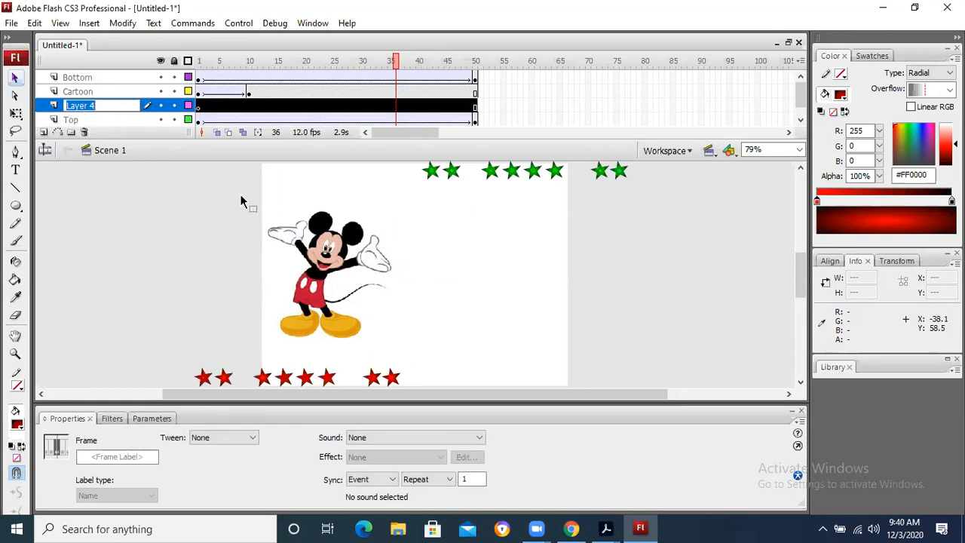
text(HNY)
click(147, 177)
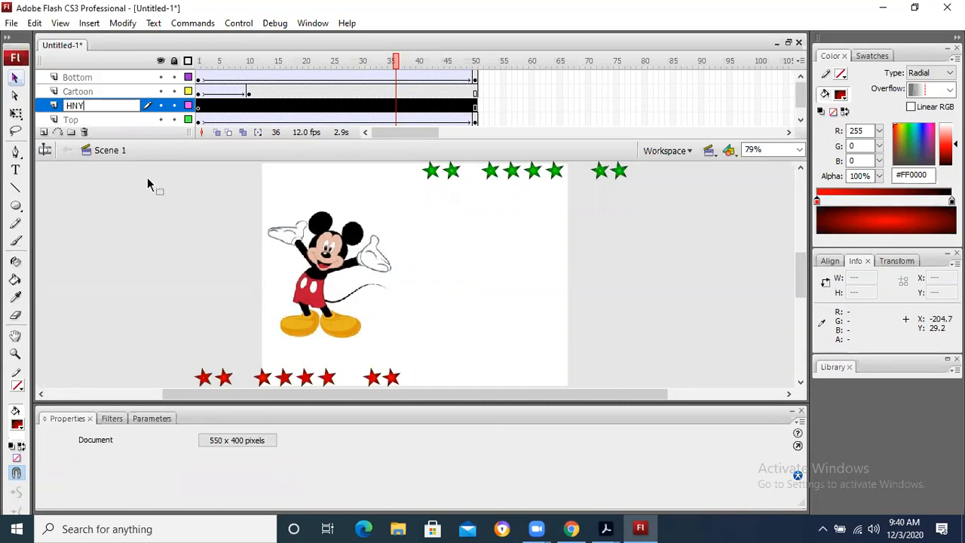
Step: Add the static text "Happy New Year" in frame 1 of the HNY layer, starting off-stage to the left of the canvas
click(199, 107)
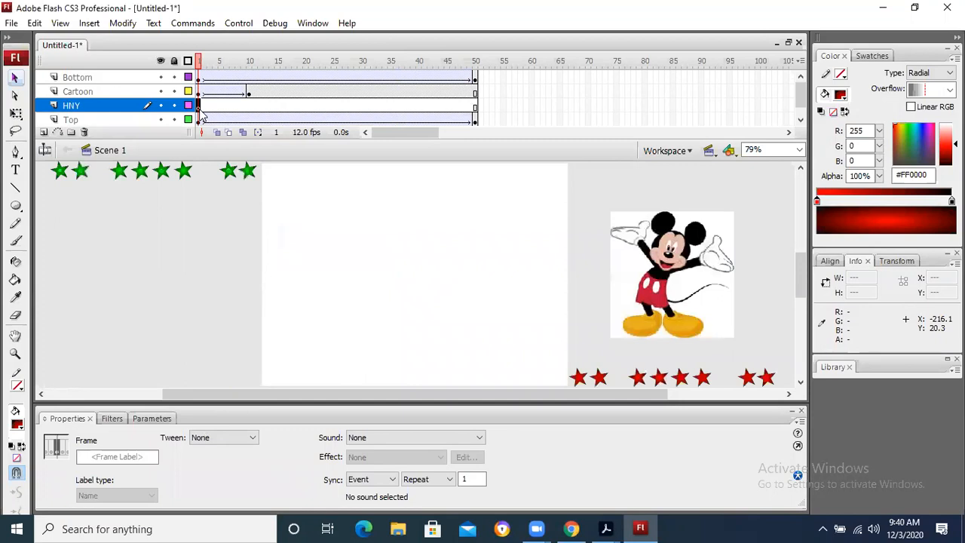
click(16, 170)
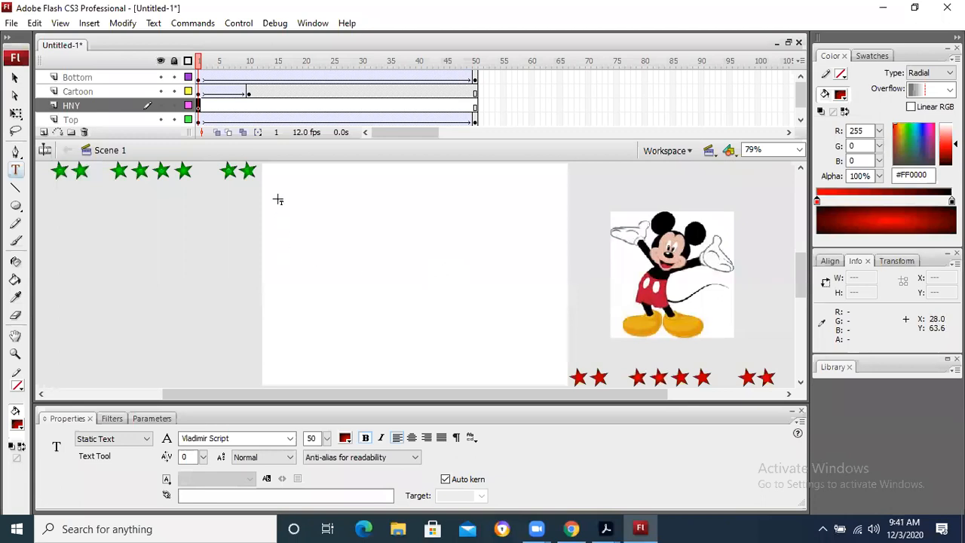
click(102, 273)
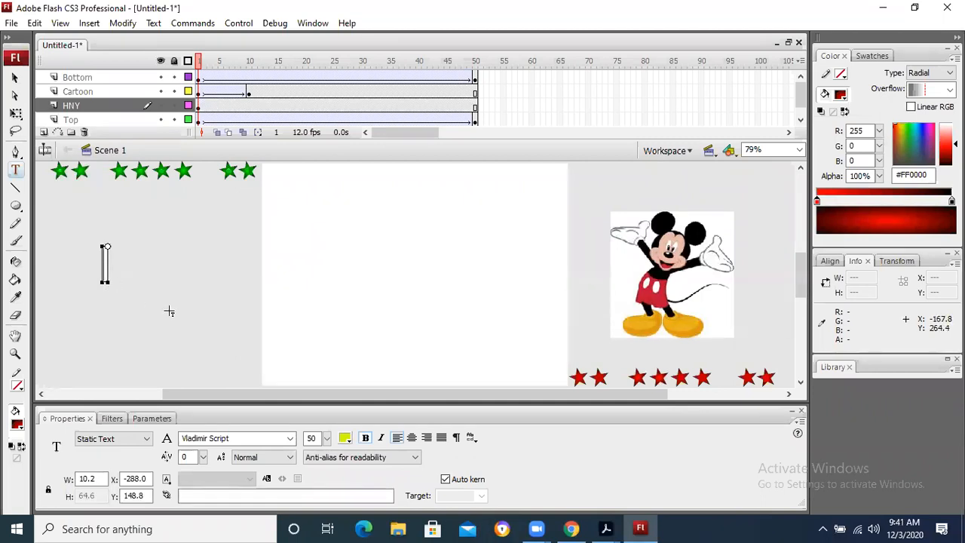
text(H)
key(BackSpace)
text(Happy)
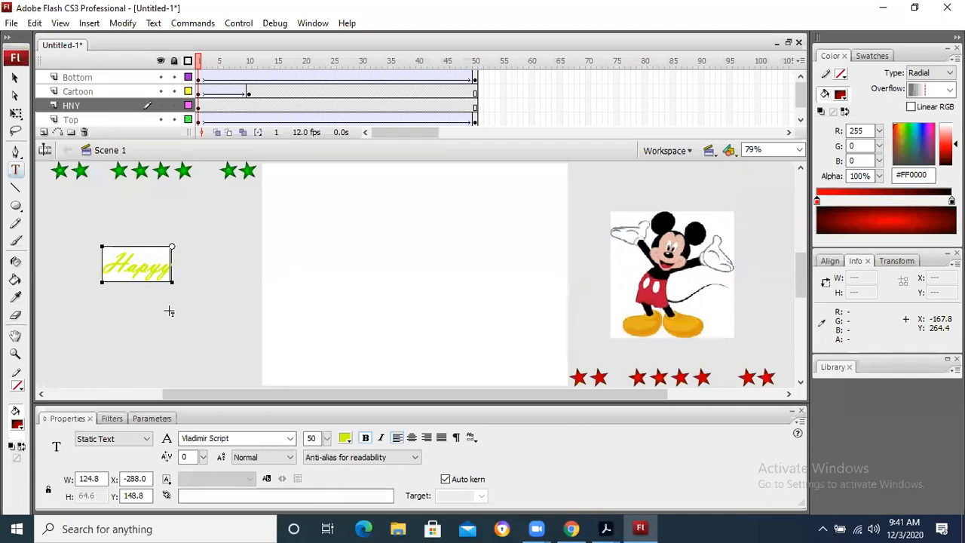
text( N)
key(BackSpace)
key(BackSpace)
key(BackSpace)
key(BackSpace)
text(py New)
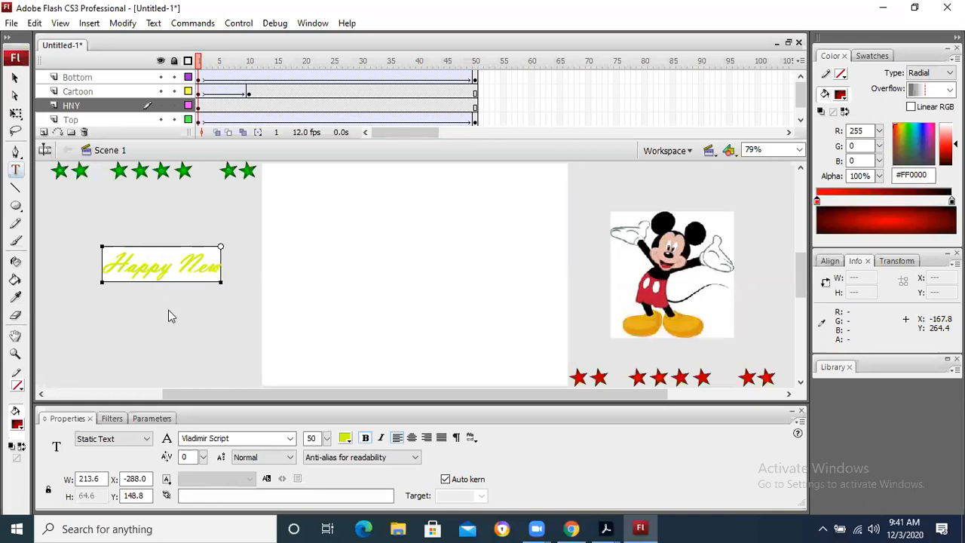
text(Year)
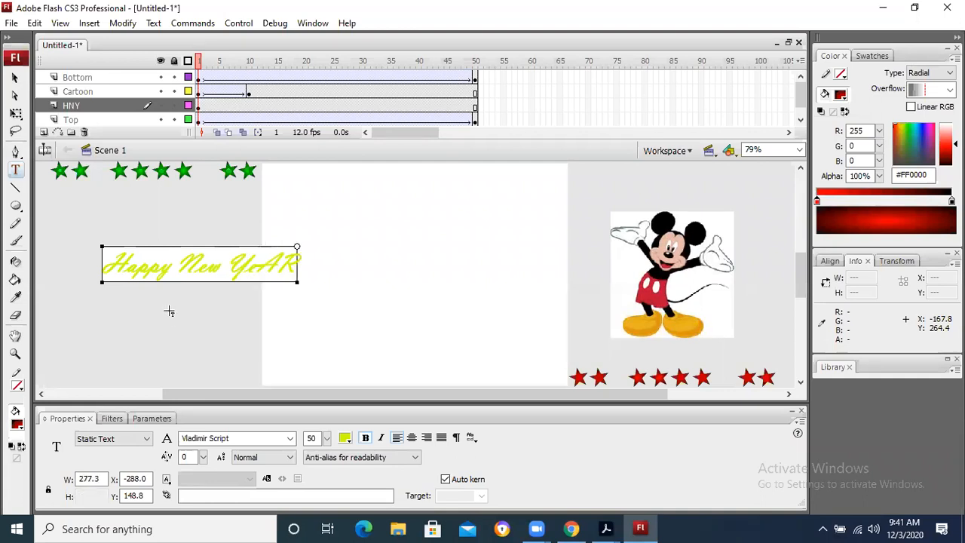
key(BackSpace)
key(BackSpace)
key(BackSpace)
text(ear)
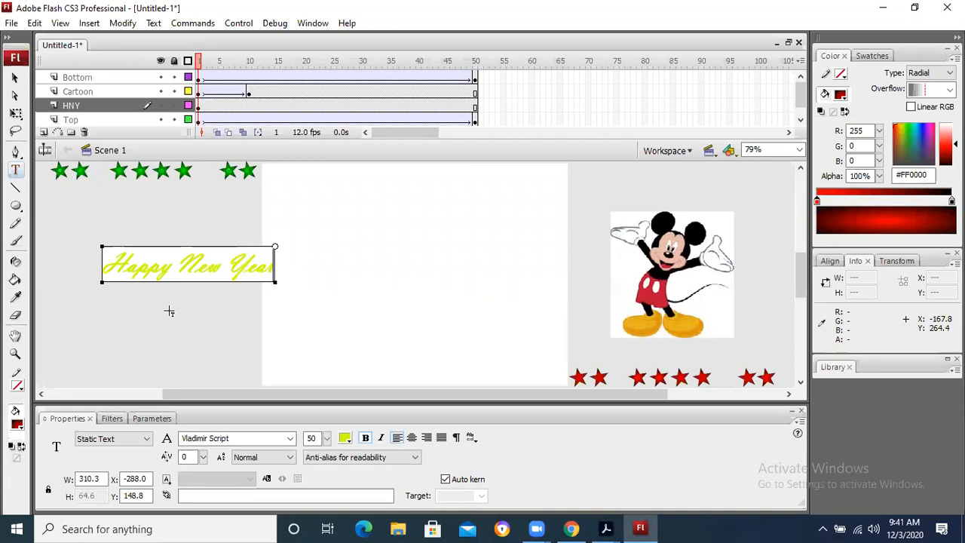
Step: Format the "Happy New Year" text in blue (#0000FF) with the Vivaldi font
drag(110, 266, 279, 272)
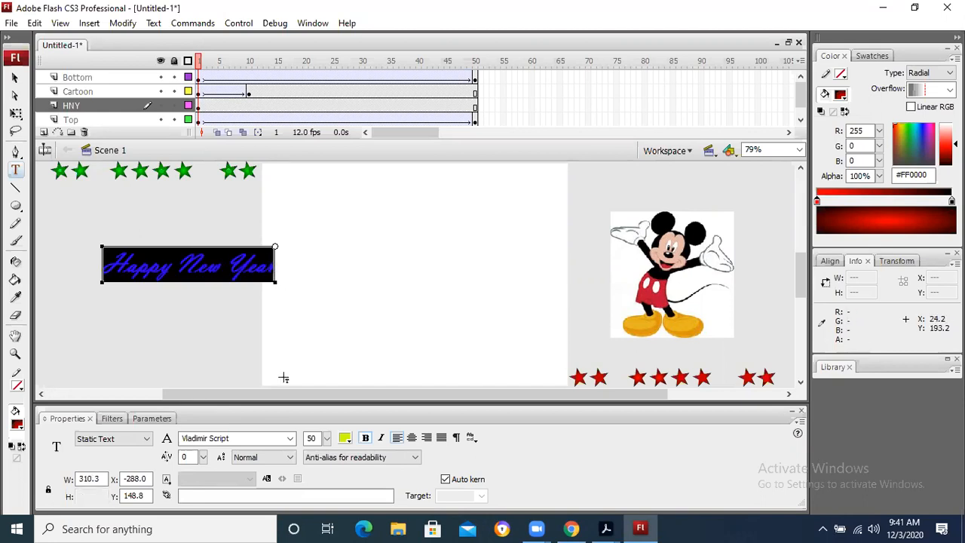
click(345, 438)
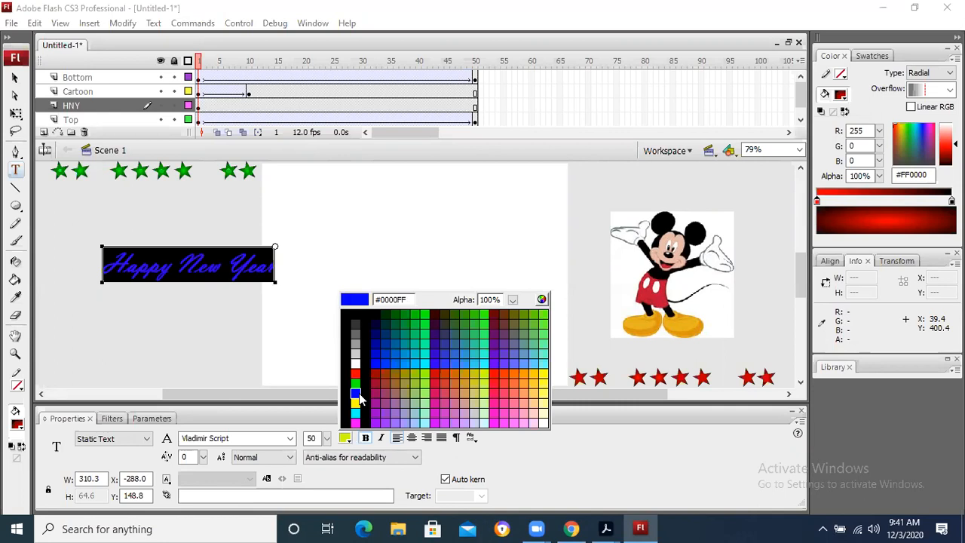
click(357, 393)
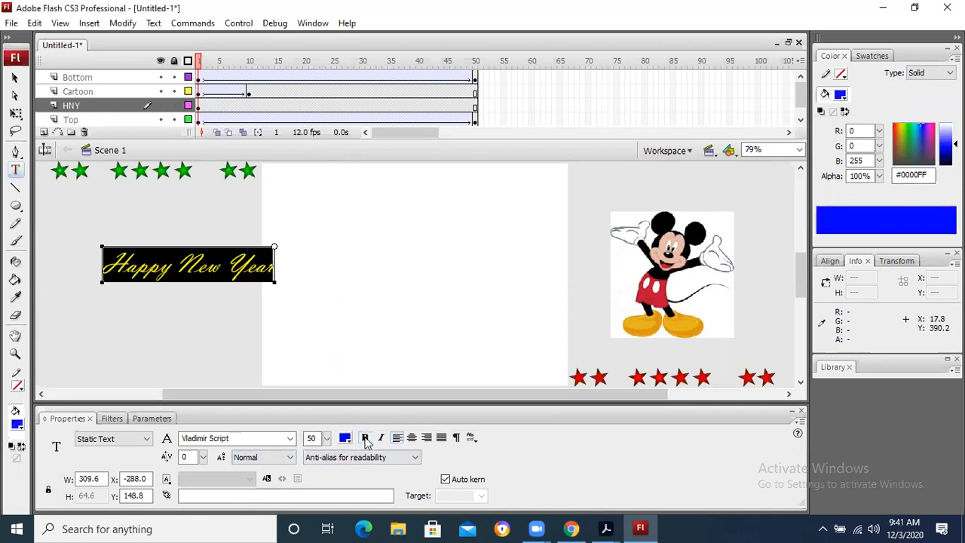
click(288, 443)
click(289, 443)
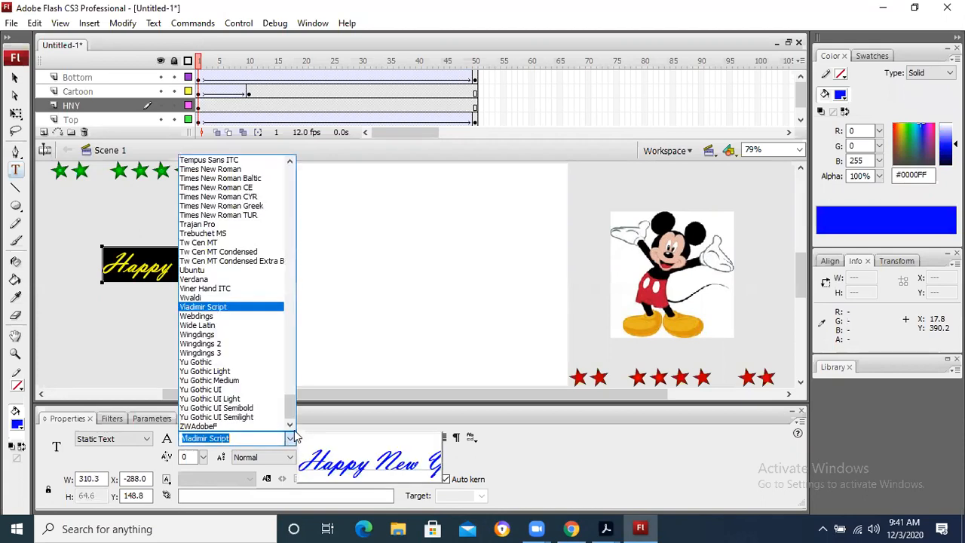
click(275, 299)
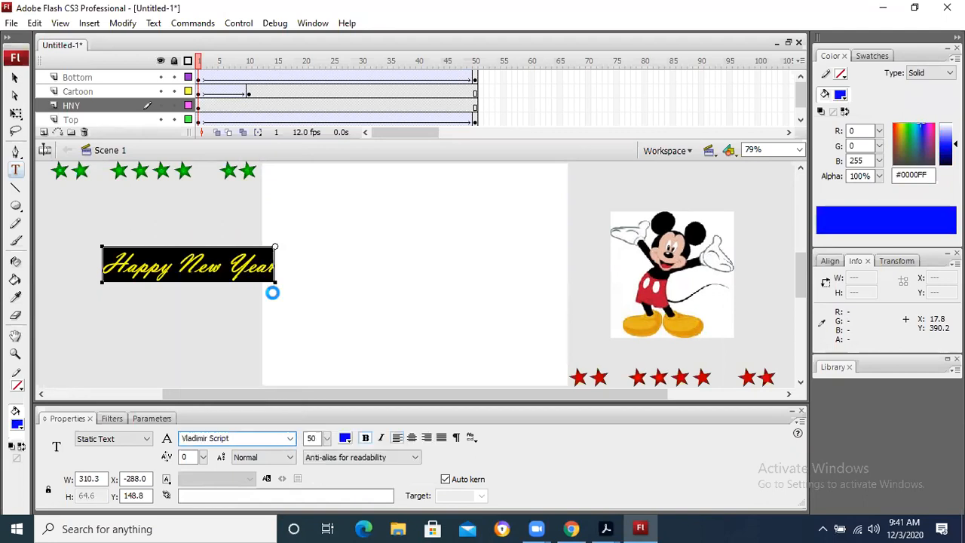
click(217, 315)
click(221, 264)
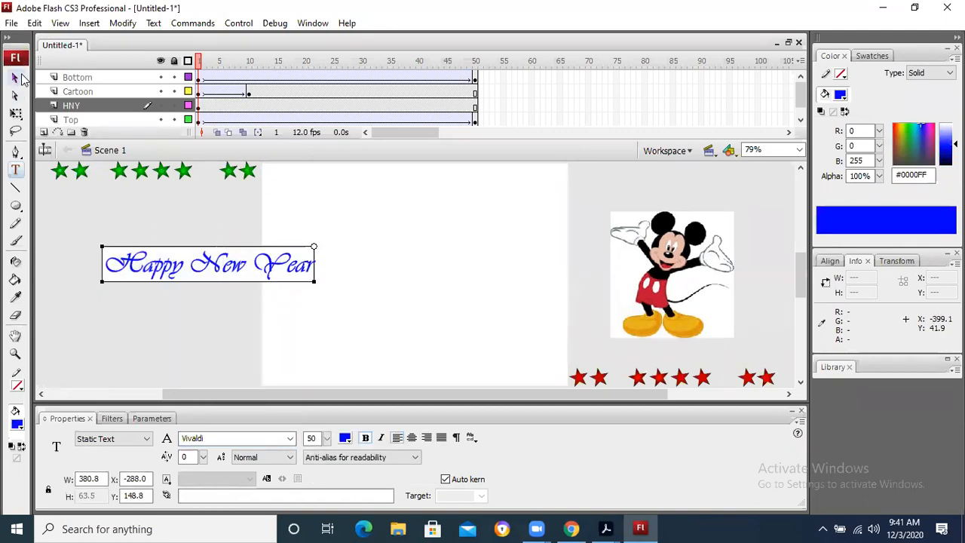
Step: Move the "Happy New Year" text completely off the stage's left side and rotate it about 45° so it slants upward
click(15, 78)
drag(218, 267, 143, 283)
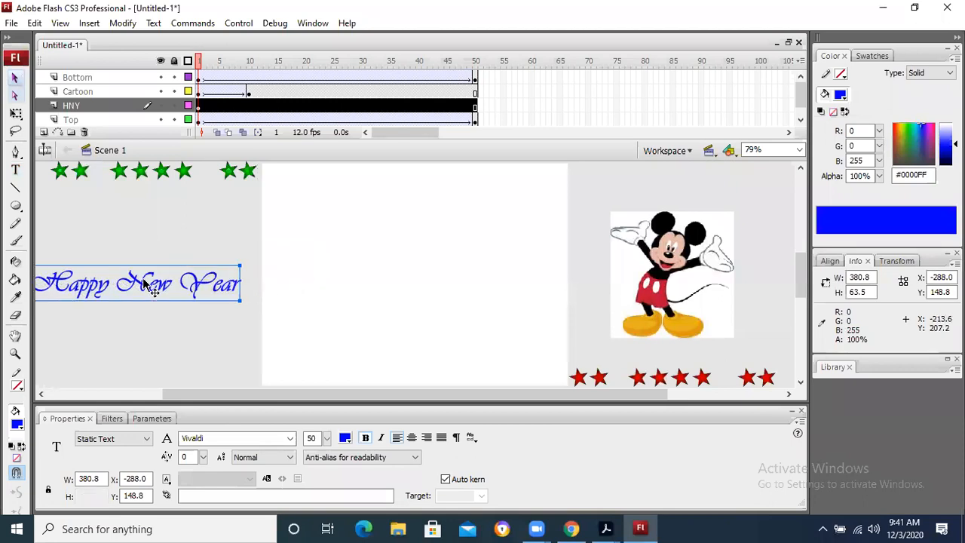
click(14, 115)
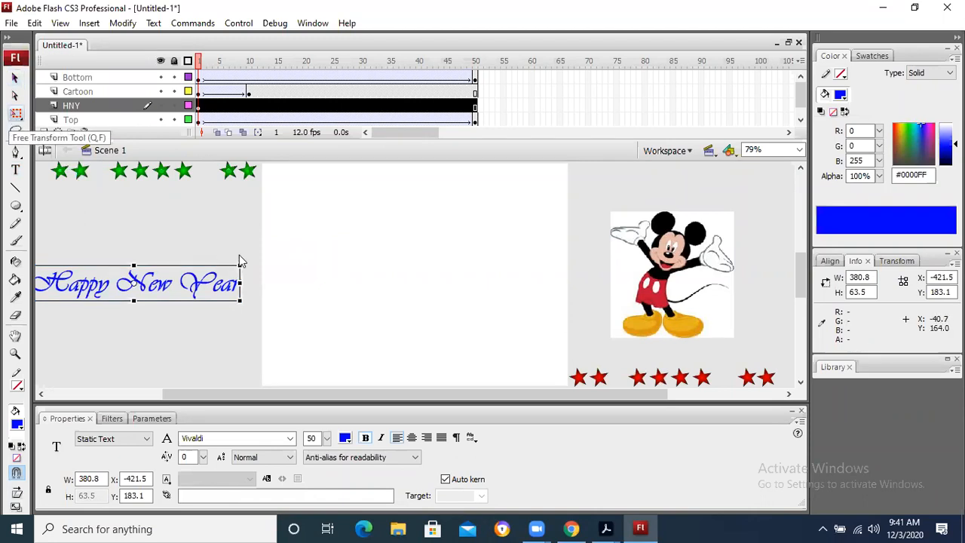
drag(245, 252, 181, 226)
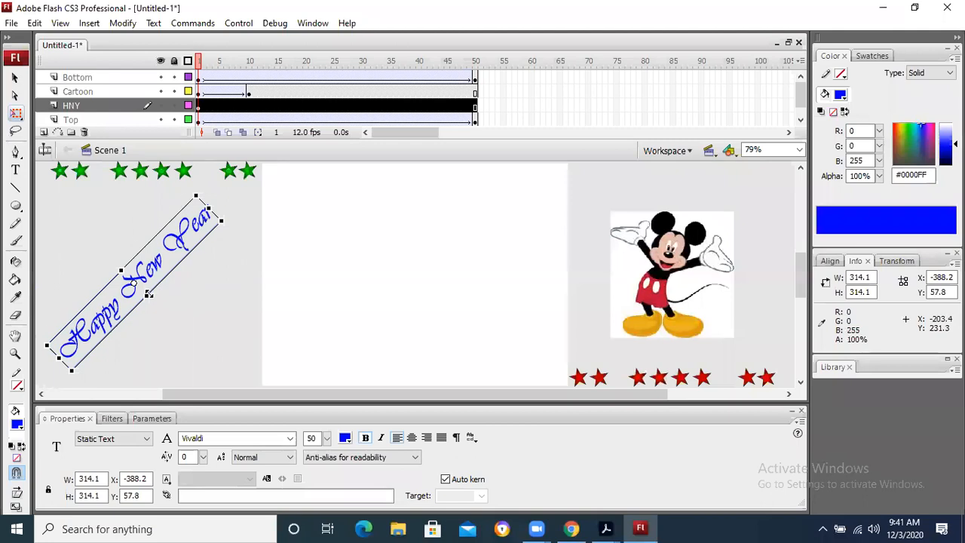
Step: Scale the slanted "Happy New Year" text with Free Transform to about 295 by 295 pixels overall, then deselect it
drag(147, 295, 159, 302)
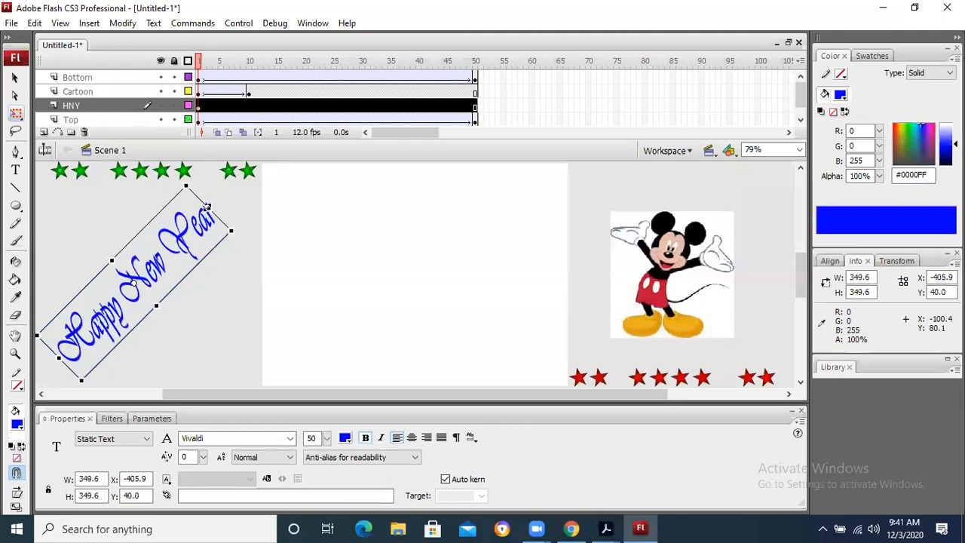
drag(207, 209, 196, 222)
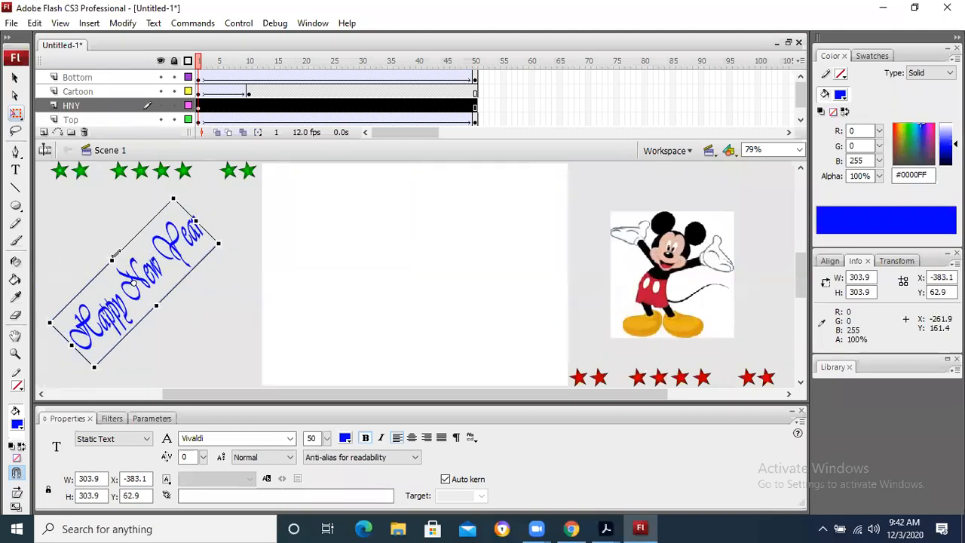
drag(112, 262, 116, 266)
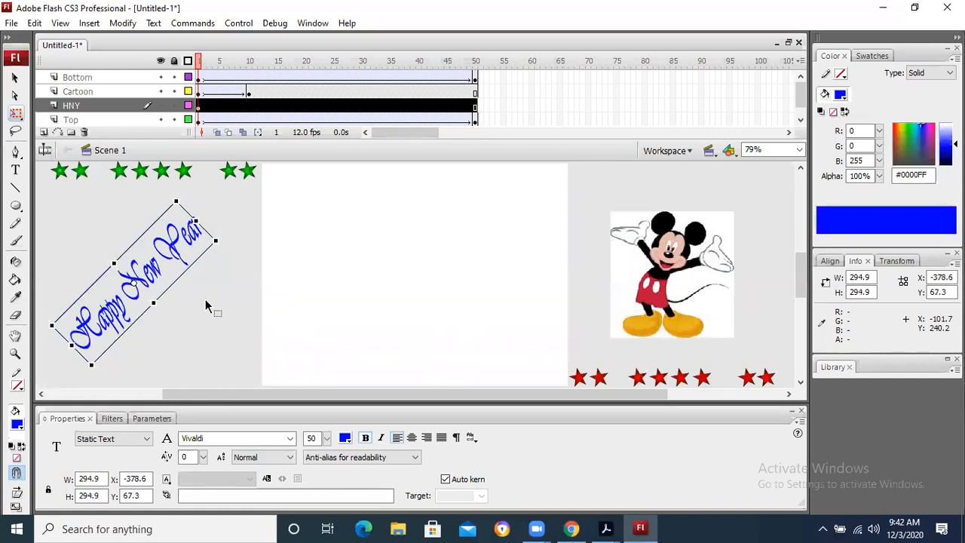
click(194, 267)
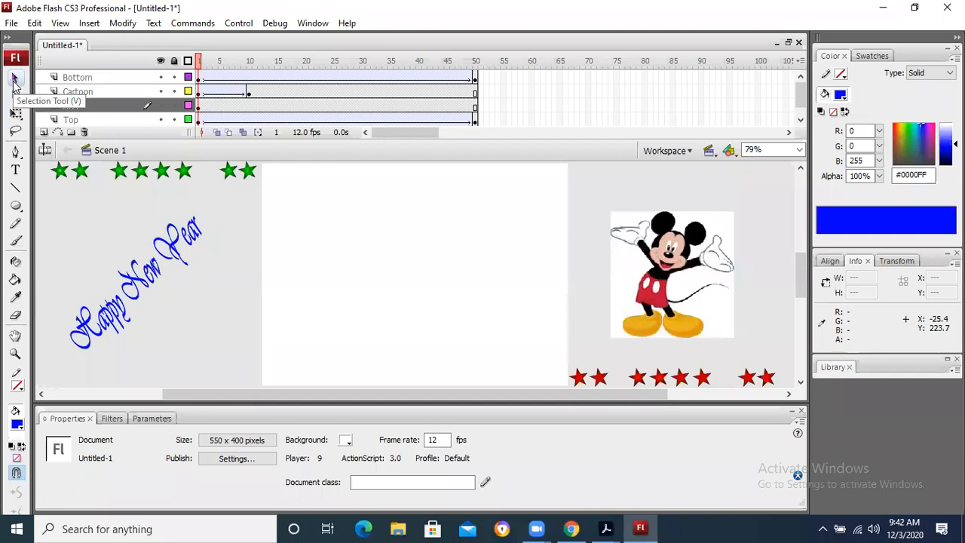
click(13, 84)
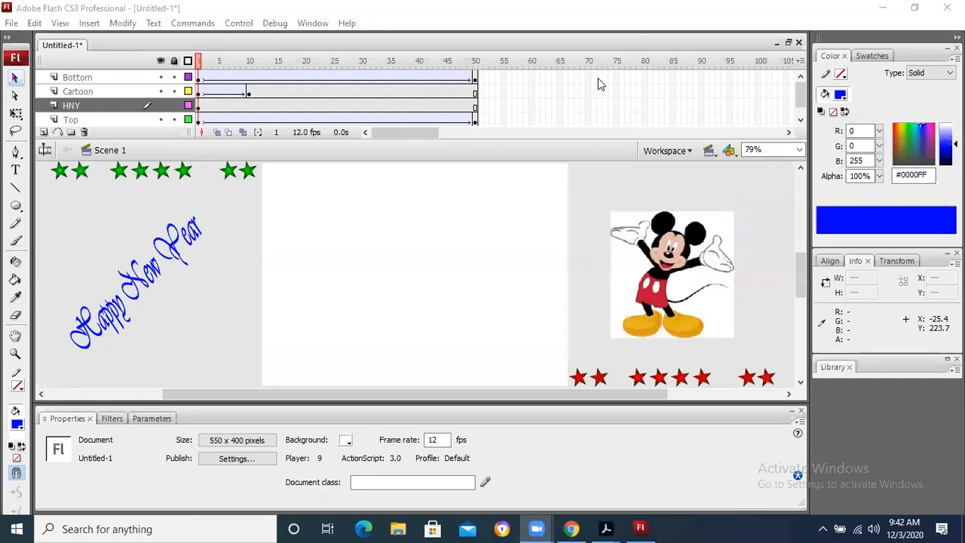
Step: Insert a keyframe at frame 10 of the HNY layer and move its text onto the stage, right of Mickey Mouse
click(199, 106)
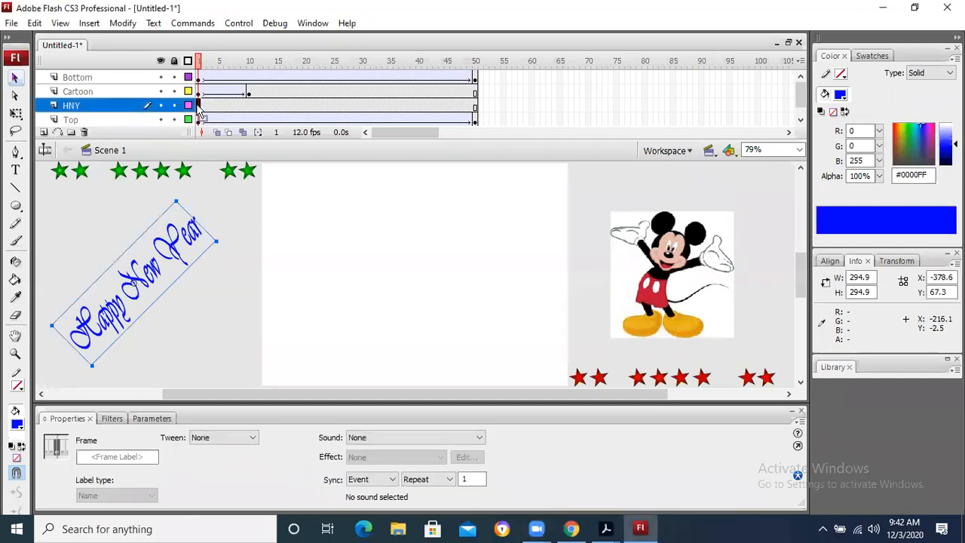
click(249, 110)
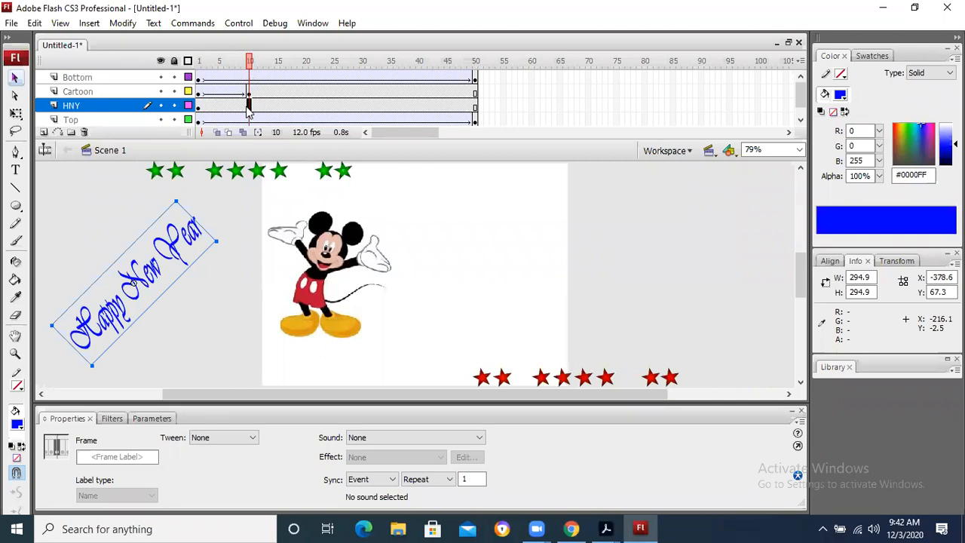
key(F6)
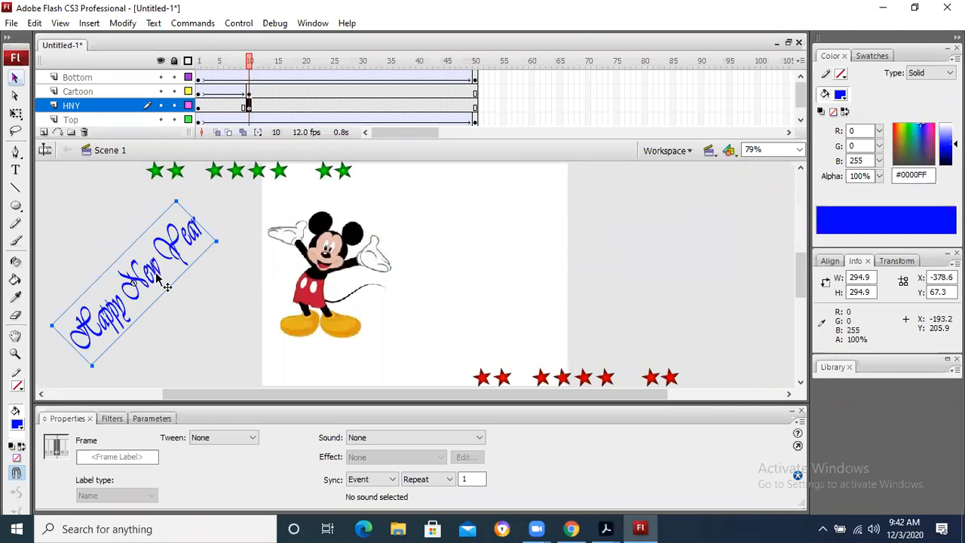
drag(158, 279, 513, 277)
click(614, 267)
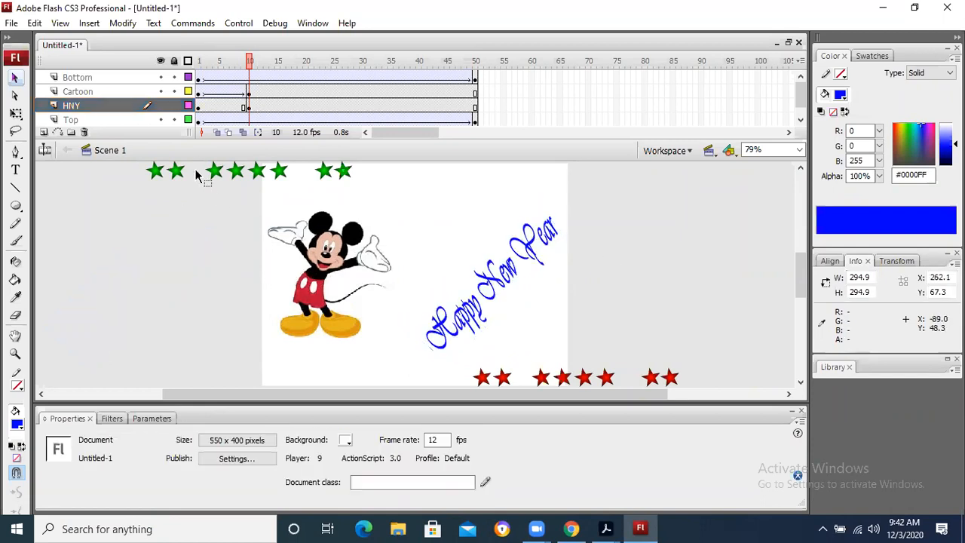
Step: Create a motion tween between frames 1 and 10 of the HNY layer, then test the movie and close the preview
click(199, 107)
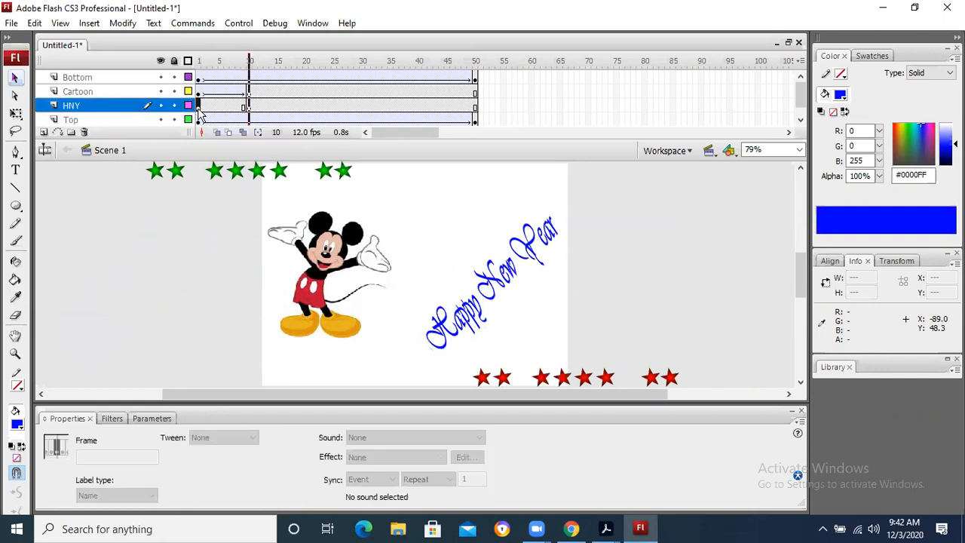
click(248, 107)
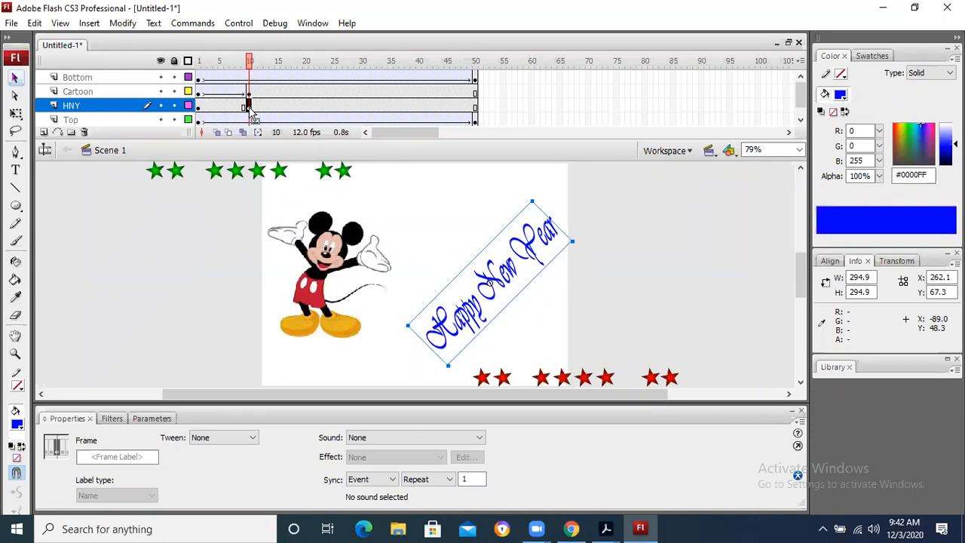
right_click(223, 109)
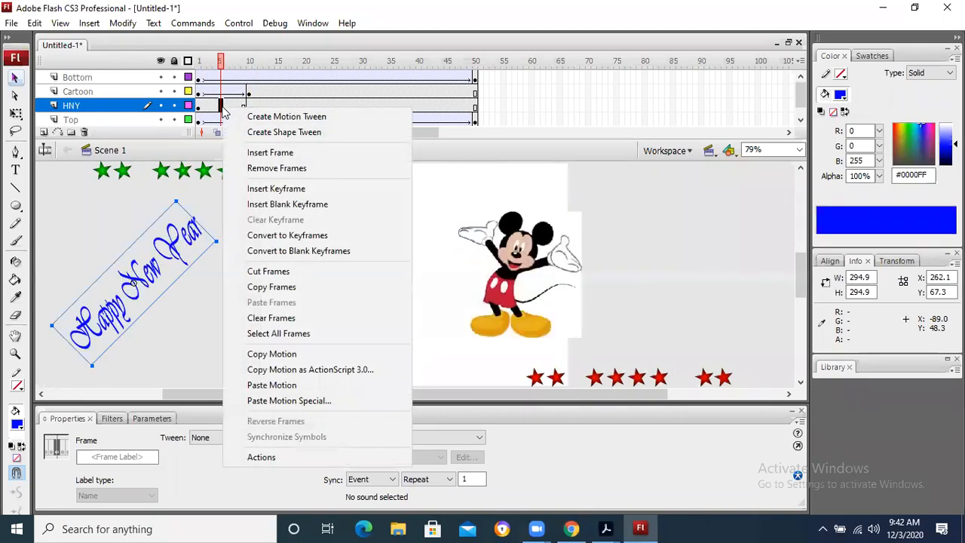
click(309, 118)
click(703, 225)
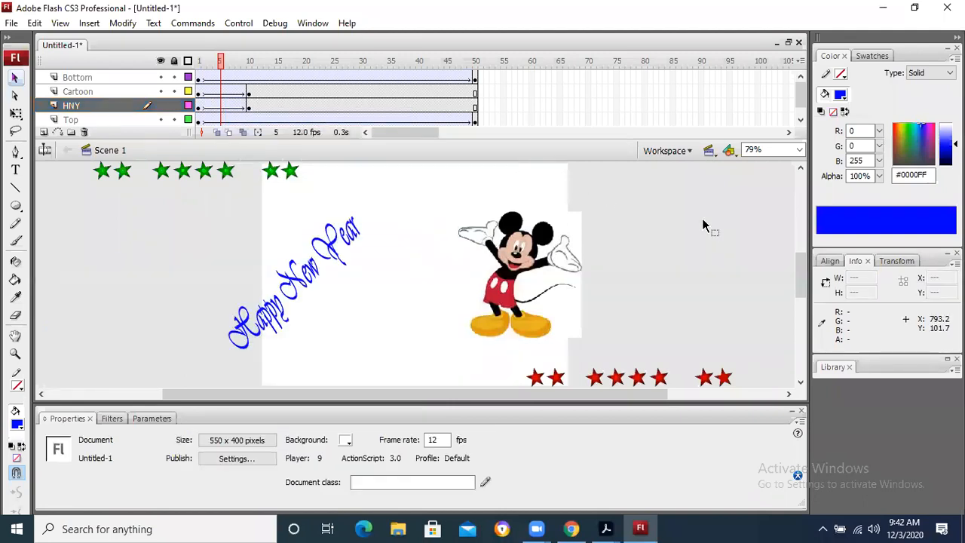
key(ctrl+Return)
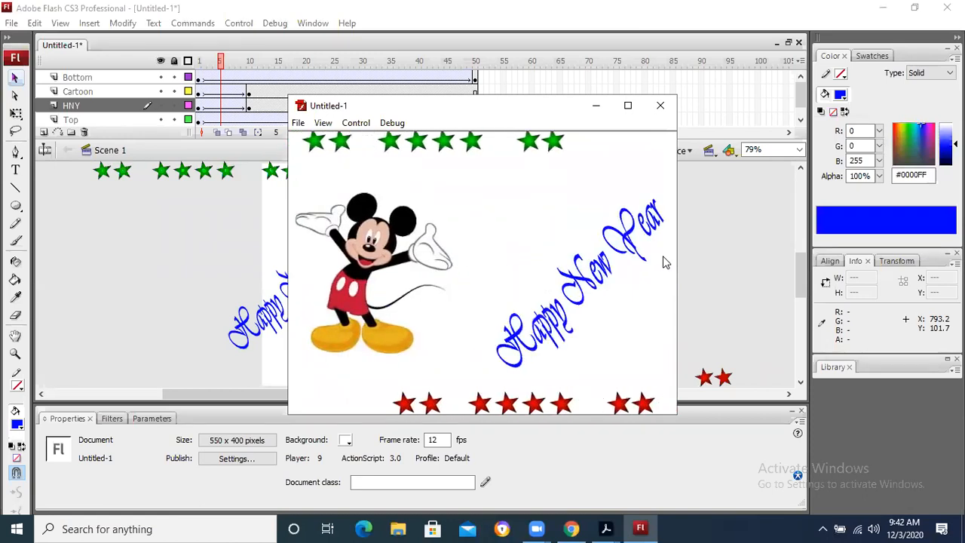
click(663, 105)
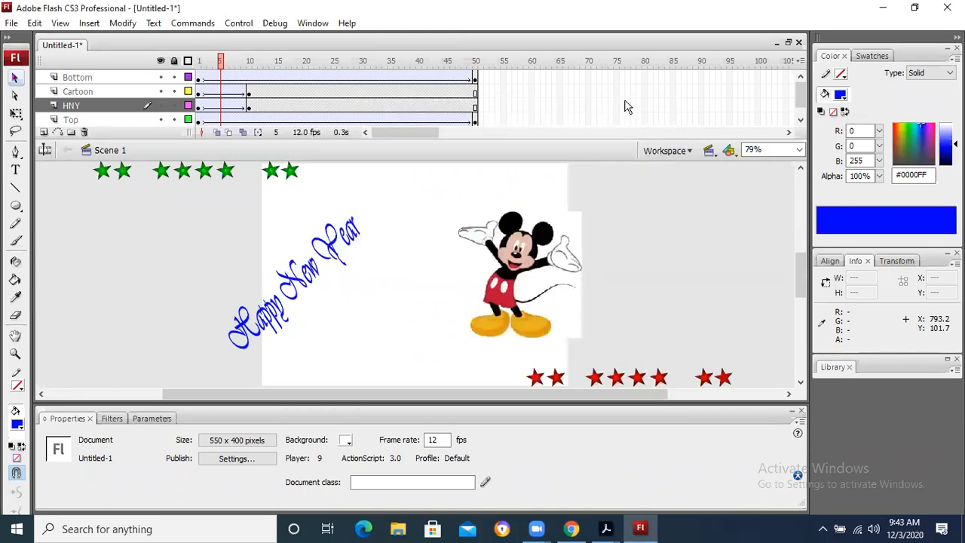
Step: Check the frame 10 keyframes of the HNY and Cartoon layers against each other
click(248, 105)
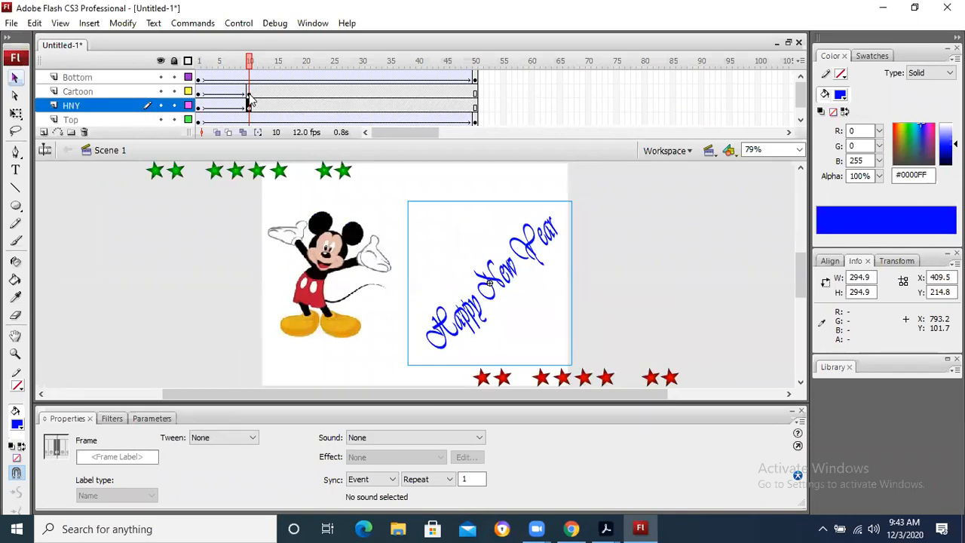
click(249, 92)
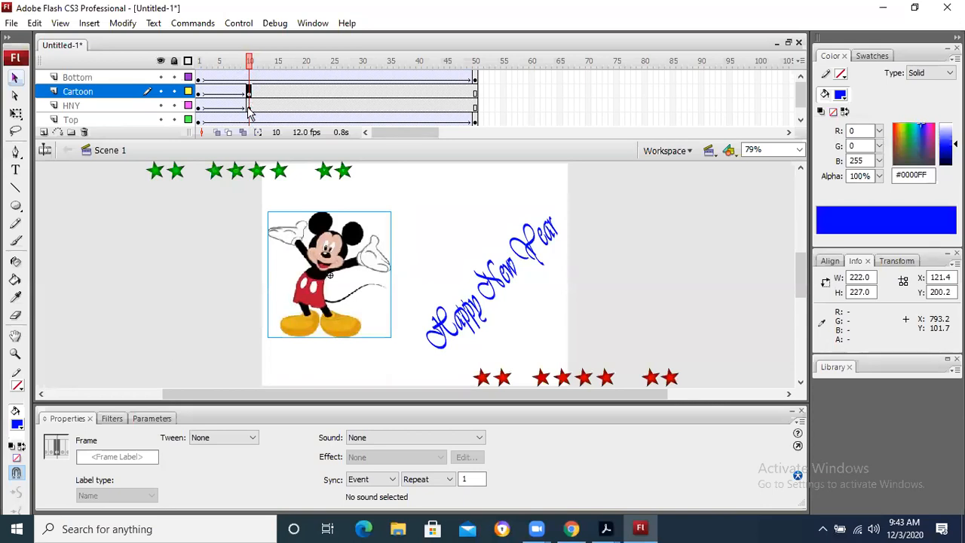
click(249, 106)
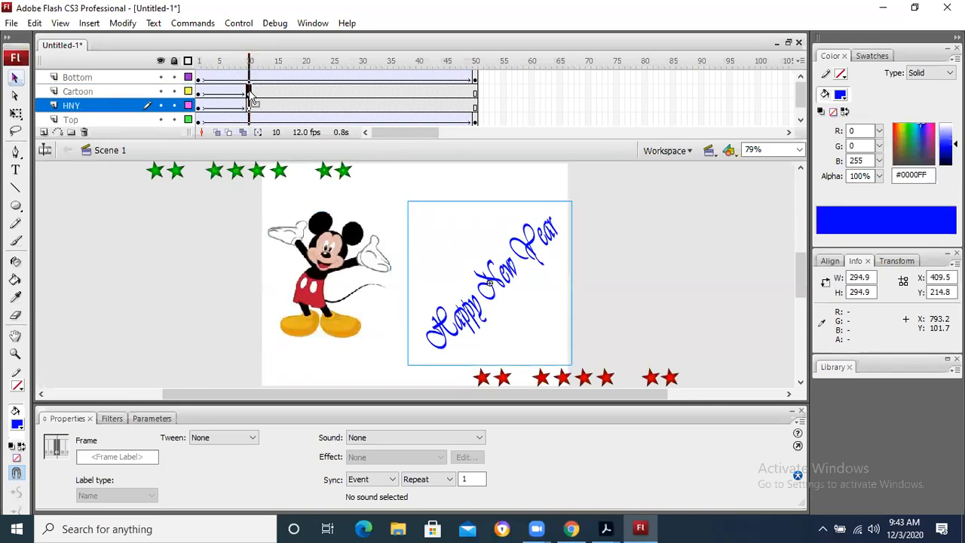
click(249, 92)
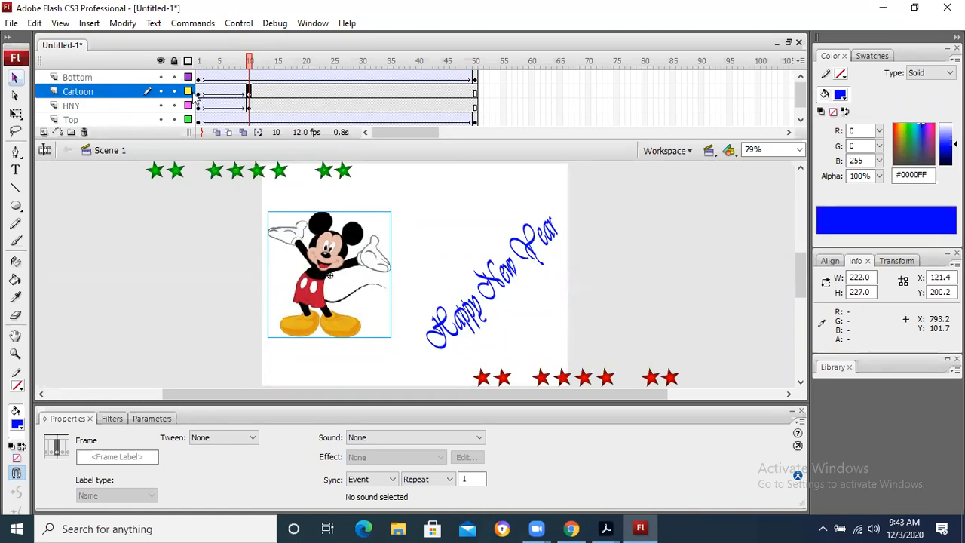
Step: Insert a keyframe at frame 20 of the Cartoon layer and move Mickey Mouse to the stage's right half, about X 398
click(306, 94)
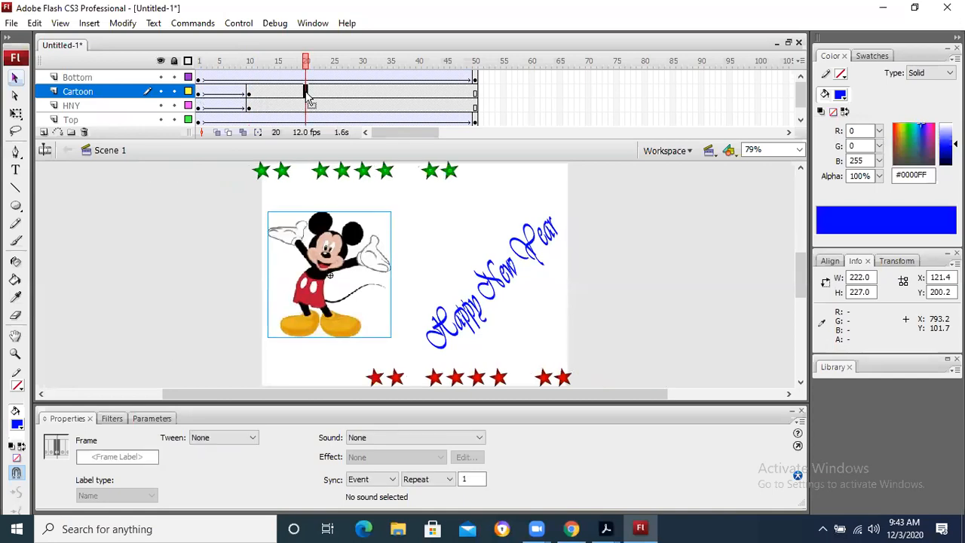
key(F6)
drag(347, 266, 498, 260)
click(329, 196)
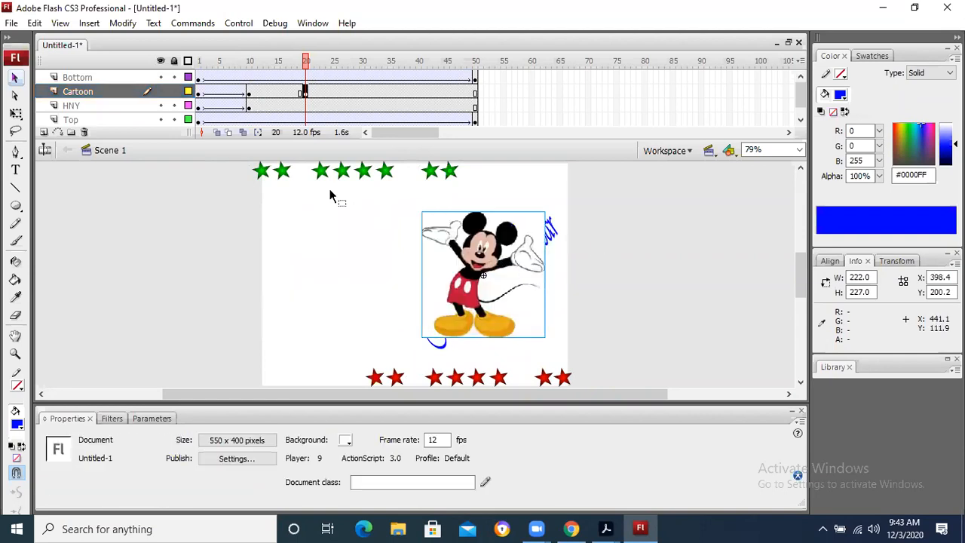
Step: Insert a keyframe at frame 20 of the HNY layer and select its "Happy New Year" text
click(249, 108)
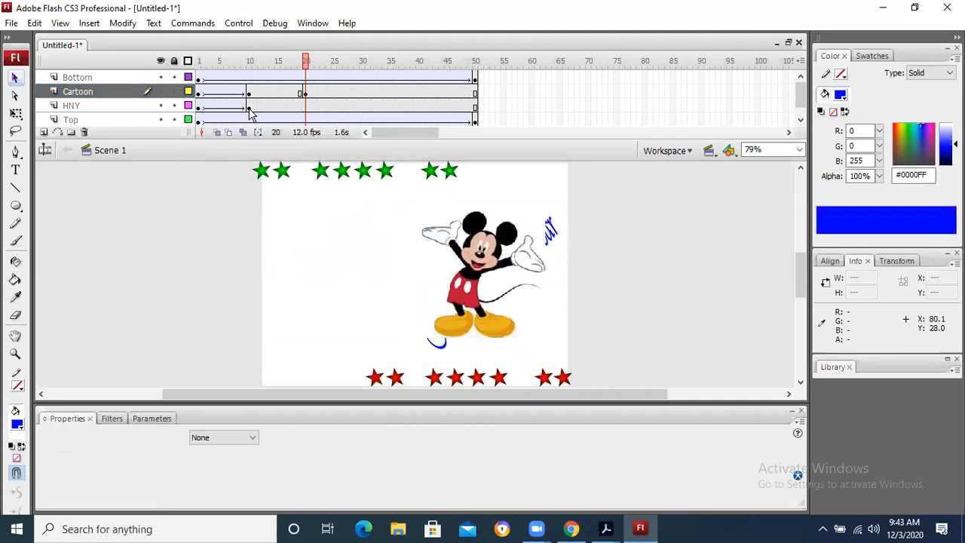
click(250, 109)
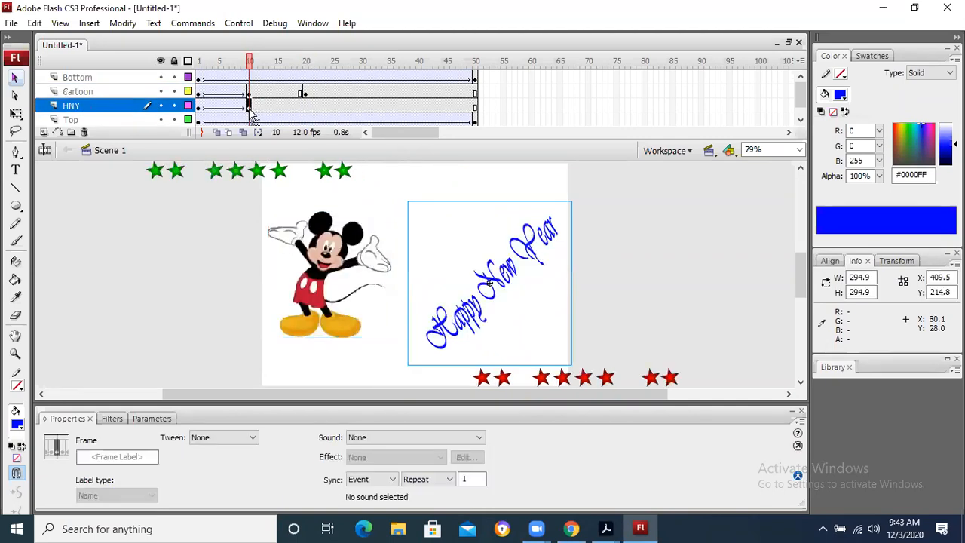
click(306, 108)
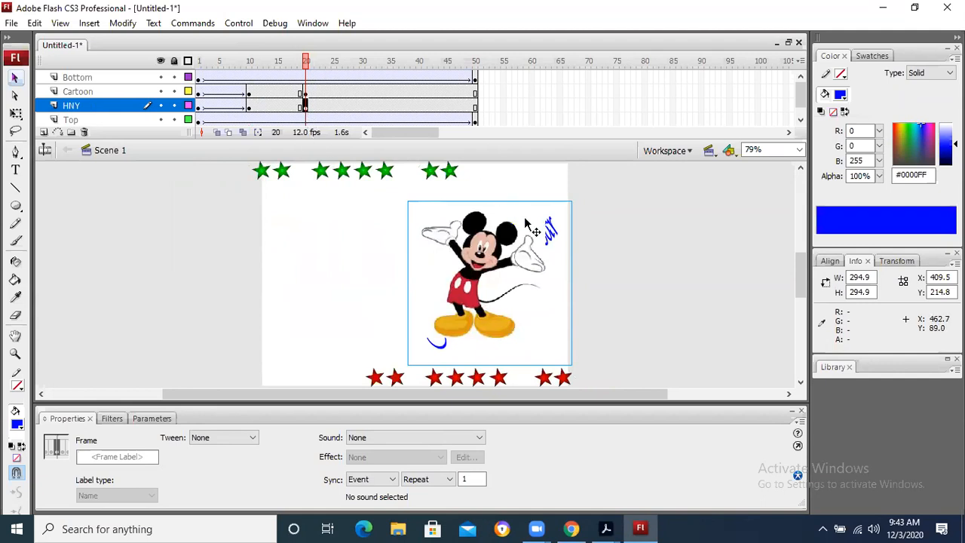
click(553, 231)
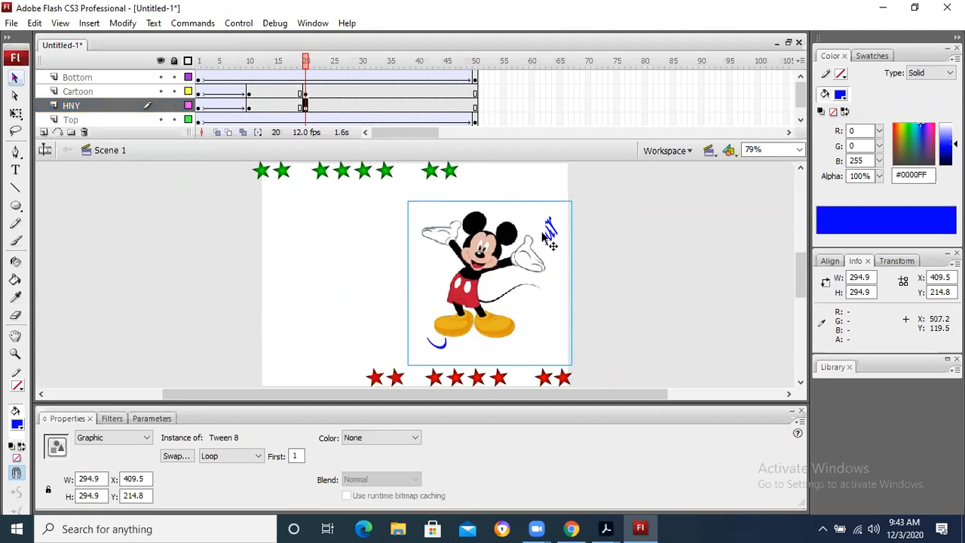
Step: At frame 20, move "Happy New Year" to the stage's left half, about X 136, and place Mickey Mouse right of it, about X 419
drag(483, 287, 635, 287)
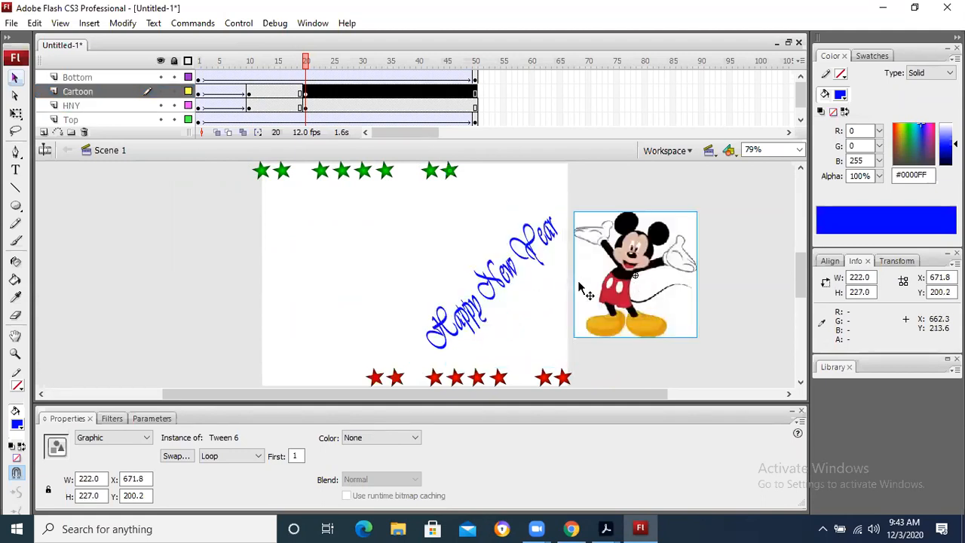
click(501, 282)
drag(499, 285, 348, 283)
drag(624, 285, 476, 283)
click(625, 259)
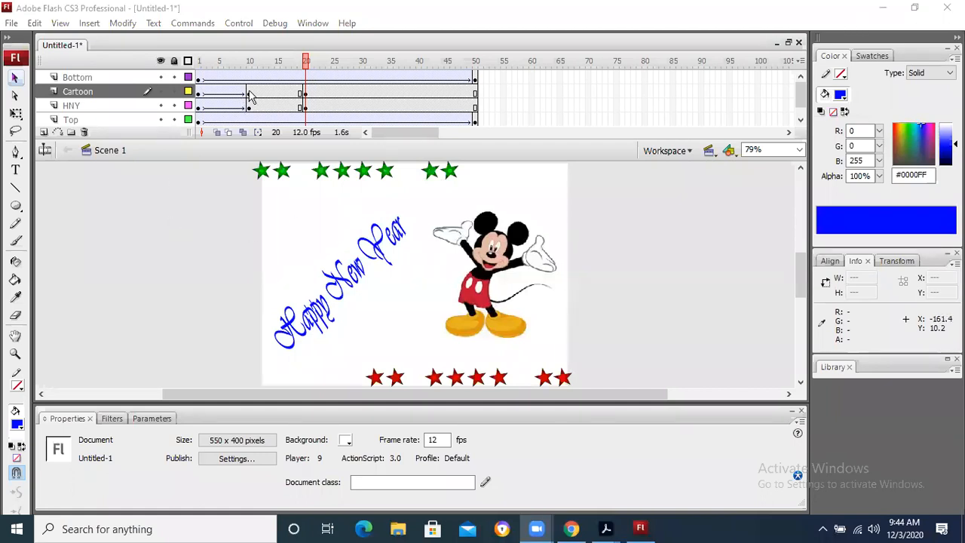
Step: Compare the picture and text positions at frames 10 and 20 of the Cartoon and HNY layers
click(249, 92)
click(302, 92)
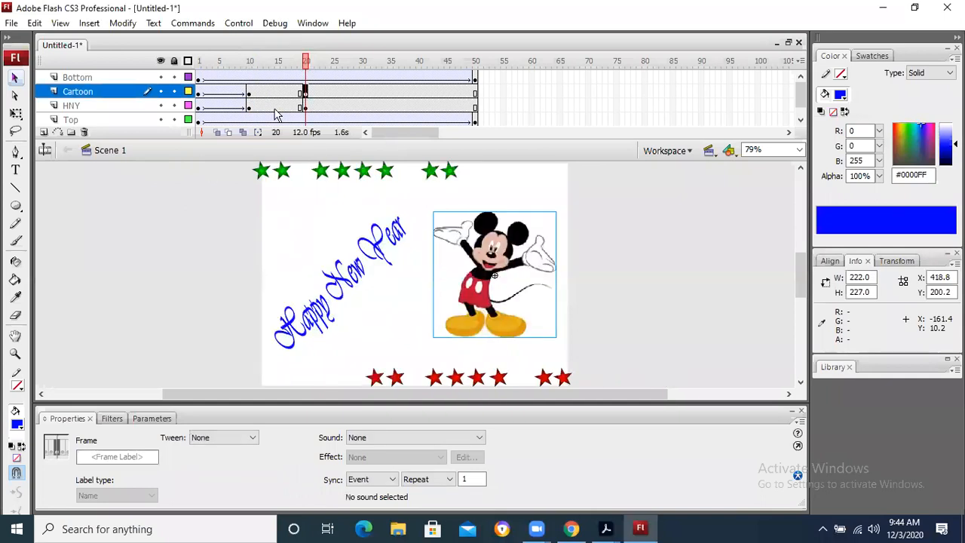
click(251, 108)
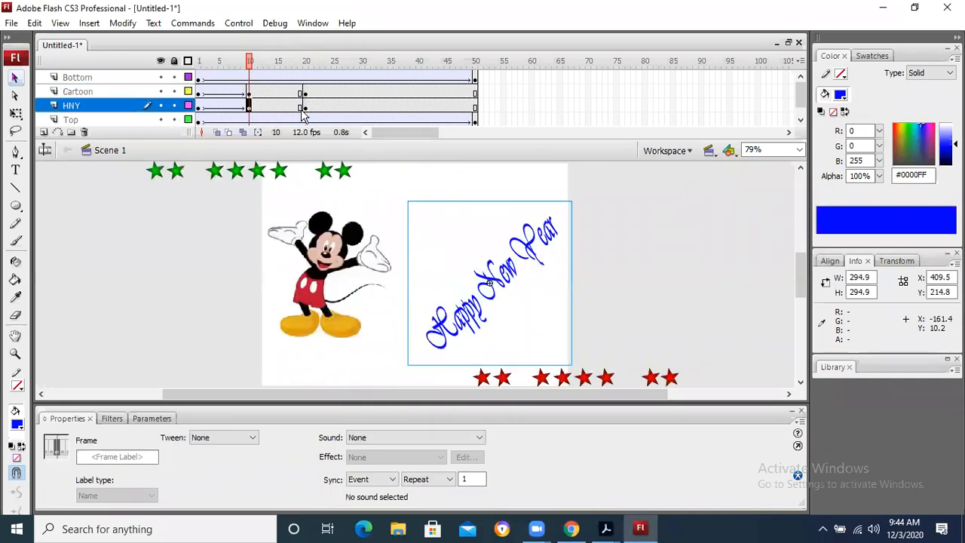
click(301, 108)
click(303, 110)
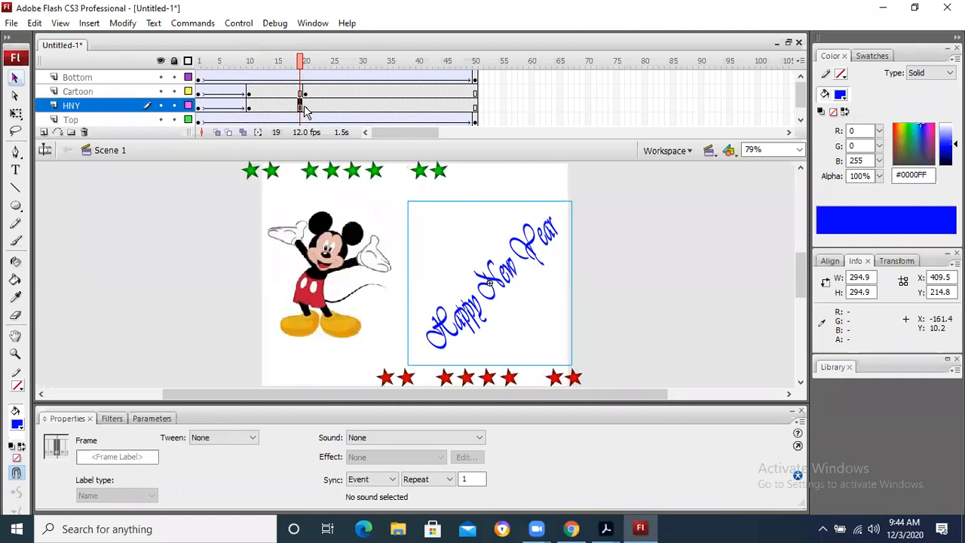
click(306, 108)
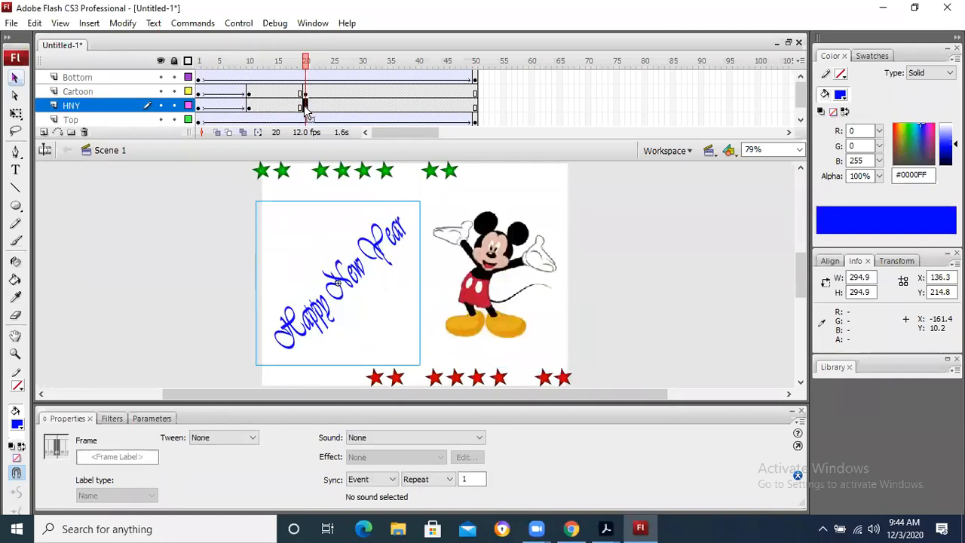
click(252, 108)
click(306, 112)
click(306, 109)
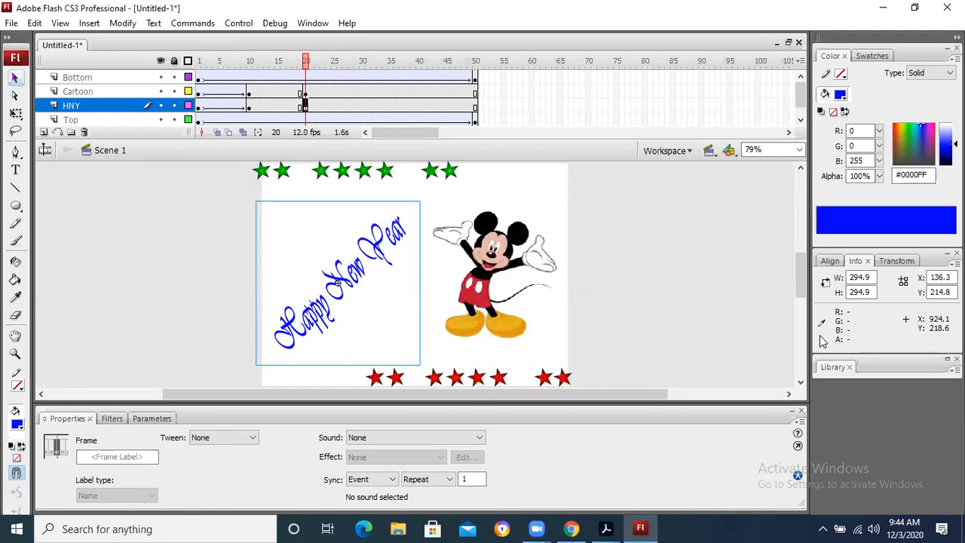
Step: Create motion tweens between frames 10 and 20 of the Cartoon and HNY layers, then test the movie and close the preview
right_click(289, 90)
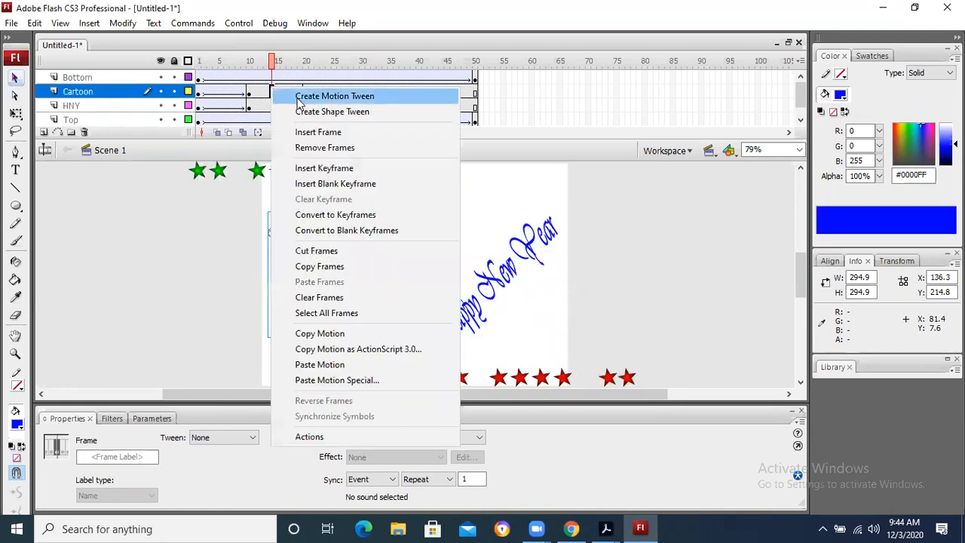
click(301, 97)
right_click(278, 107)
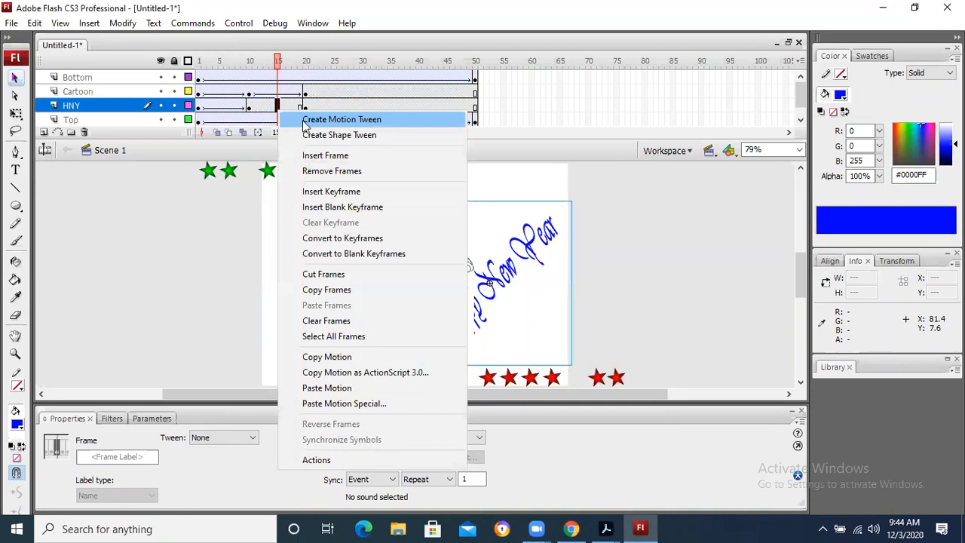
click(306, 121)
click(641, 248)
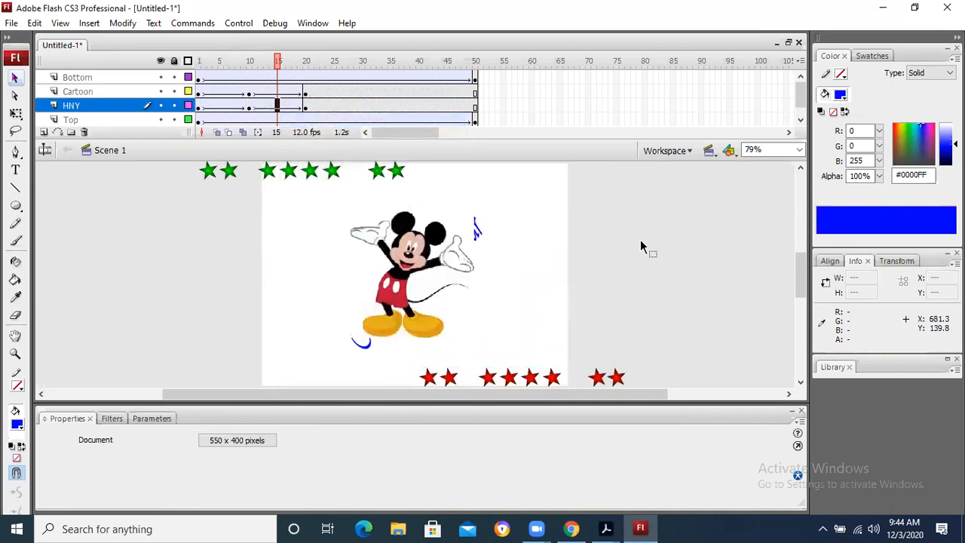
key(ctrl+Return)
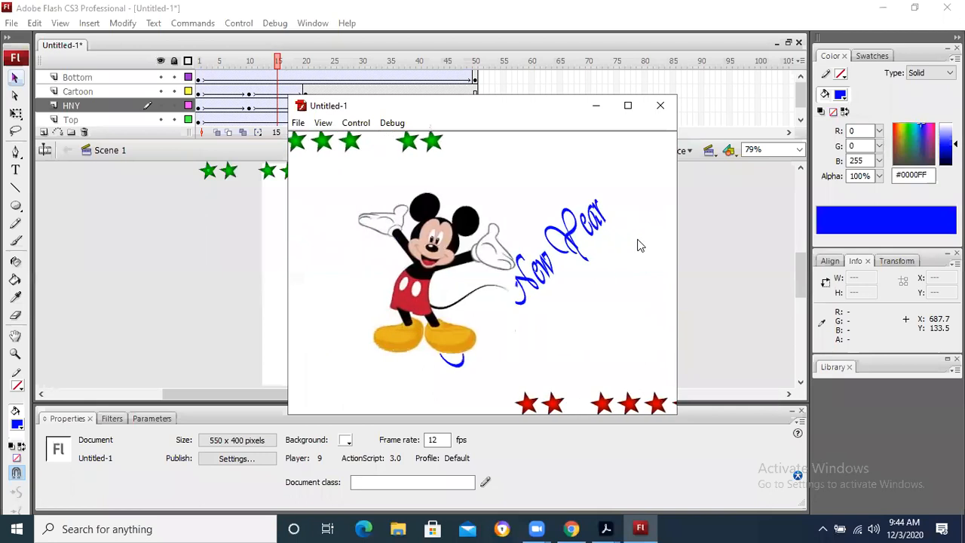
click(660, 110)
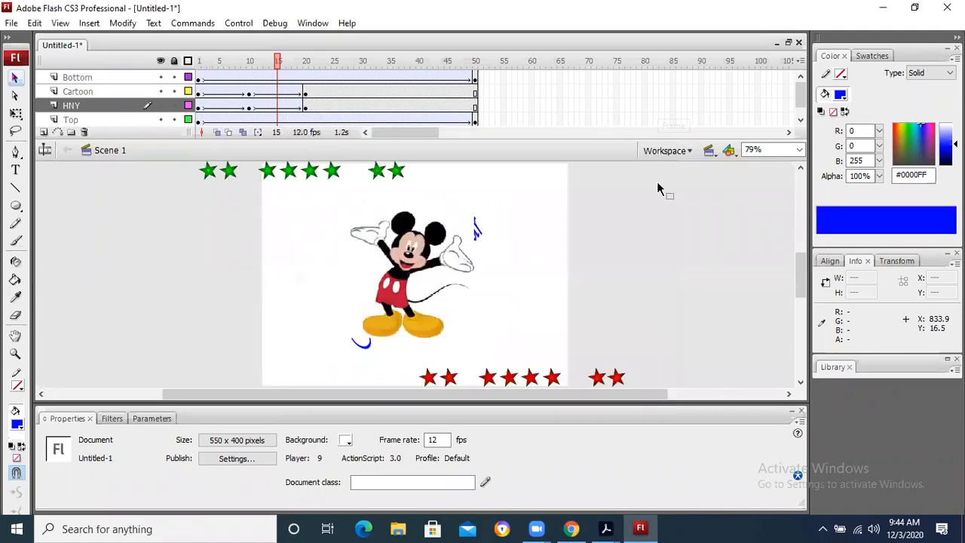
Step: Start saving the document under a new name, creating and opening a folder "Chapter 10" inside the PI folder
click(11, 22)
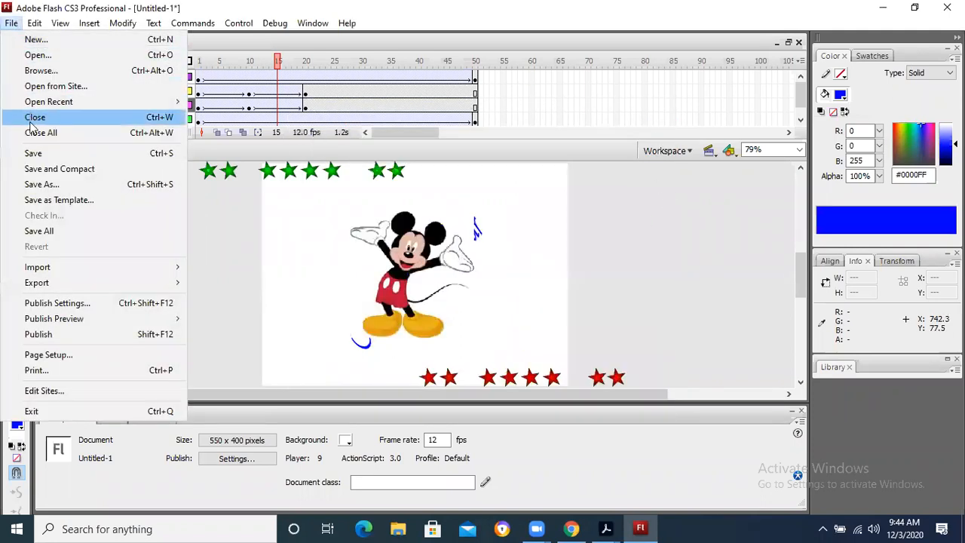
click(58, 184)
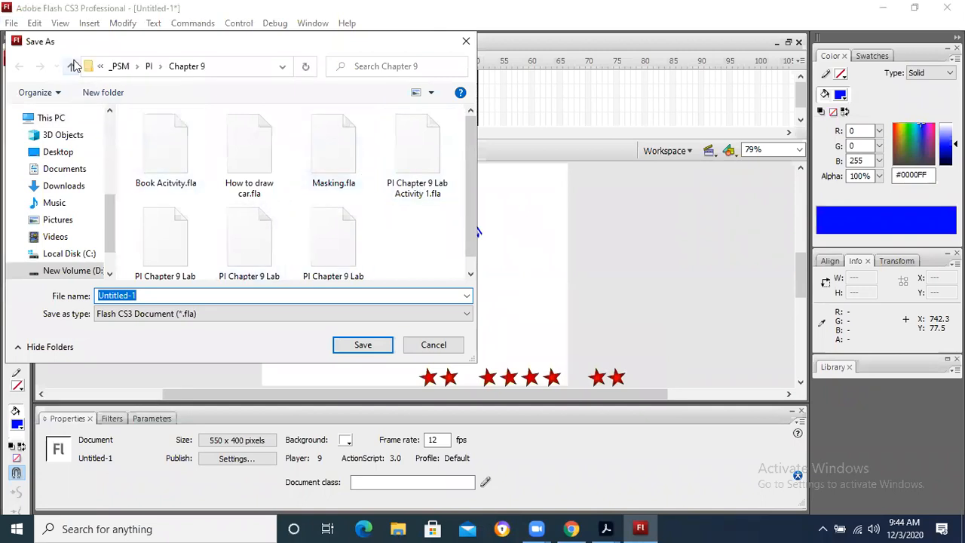
click(72, 66)
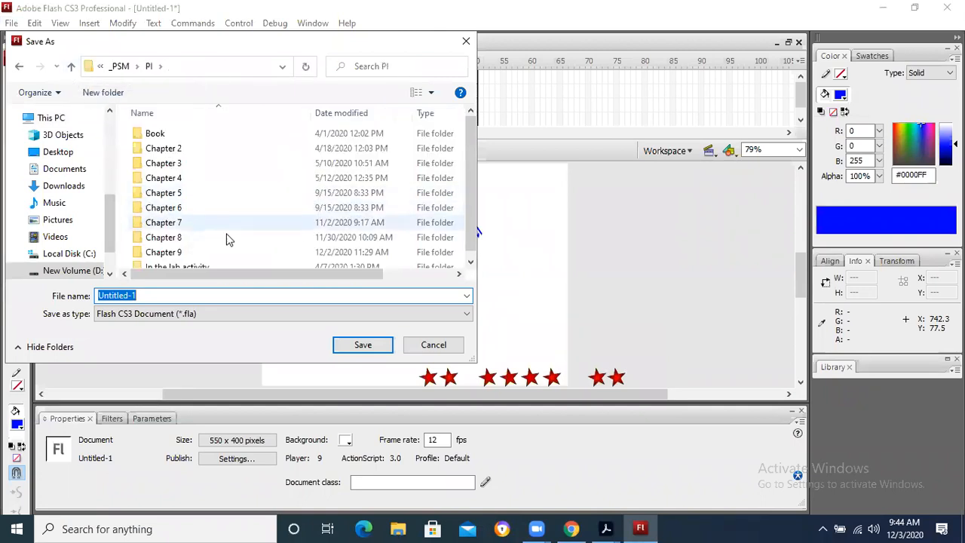
scroll(474, 226, down, 1)
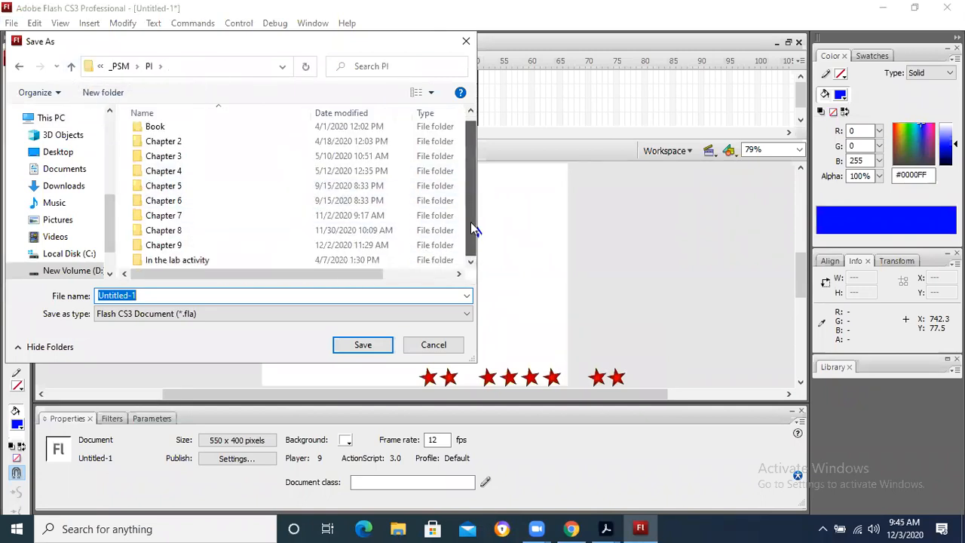
click(104, 94)
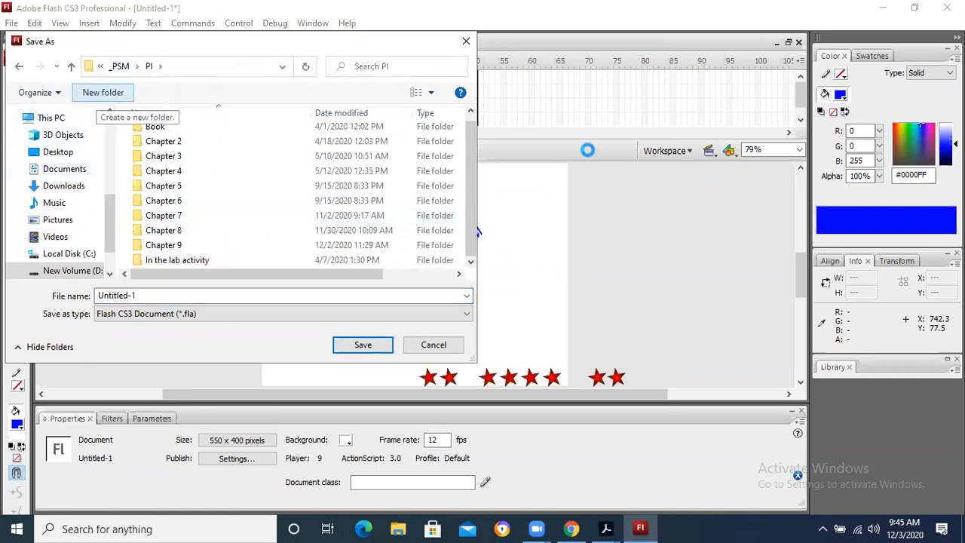
text(Chapter 10)
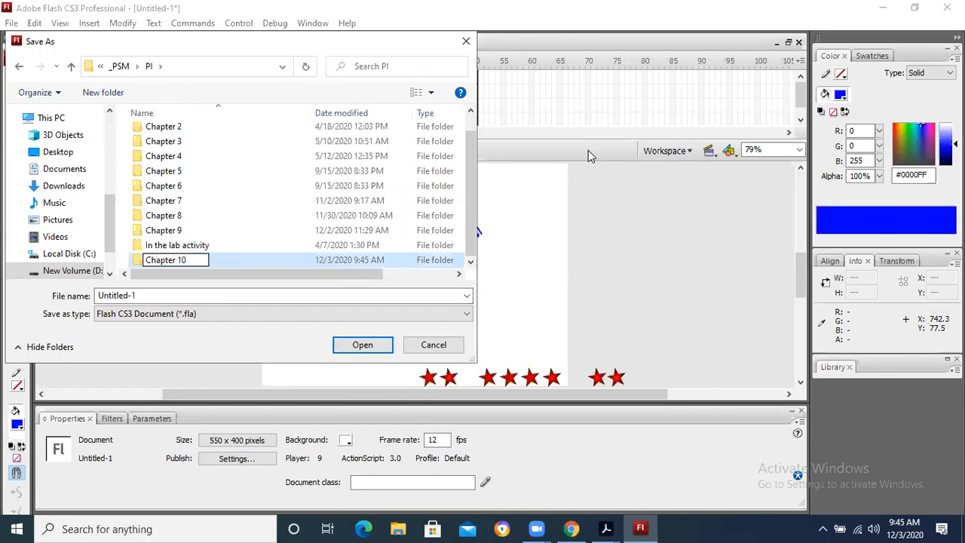
key(Return)
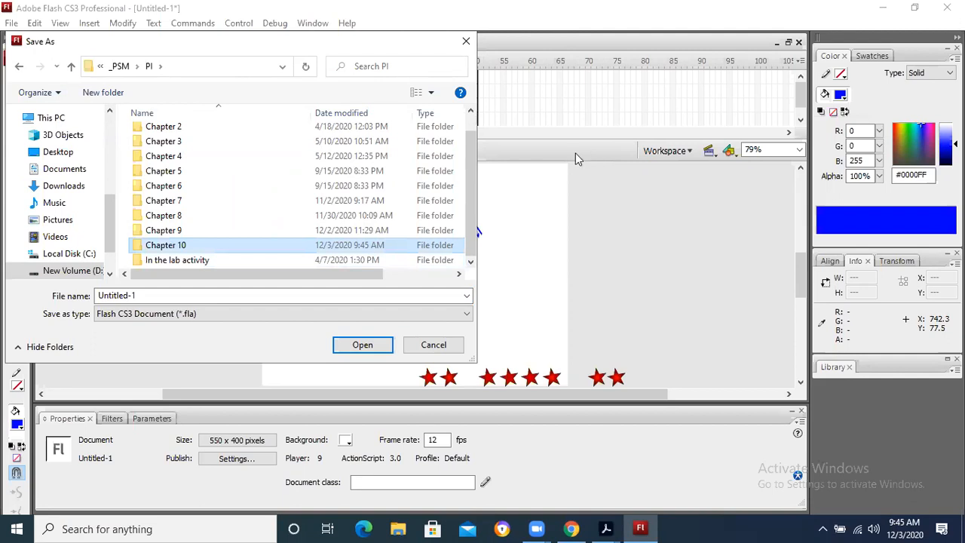
double_click(169, 245)
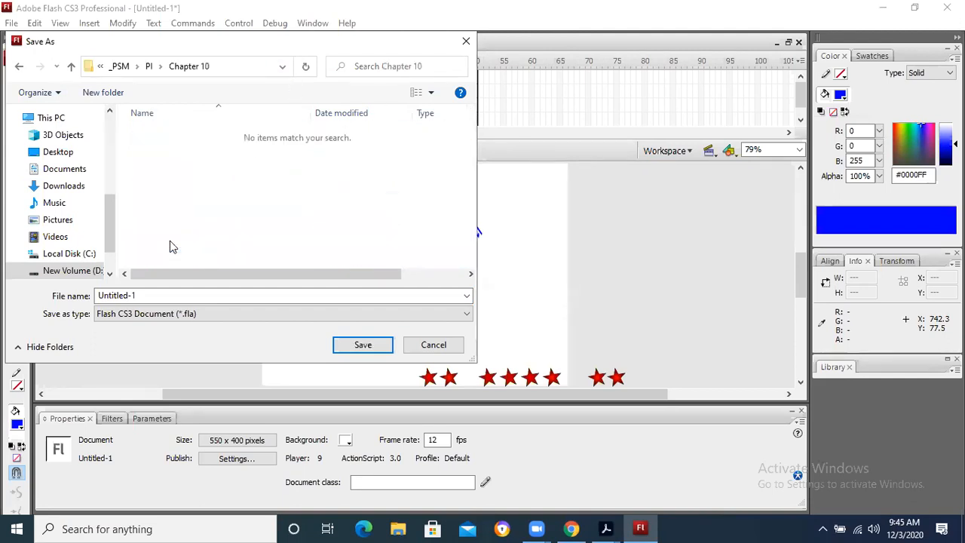
Step: Save the document as "HNY Project" in the Flash CS3 format
click(157, 296)
text(HN)
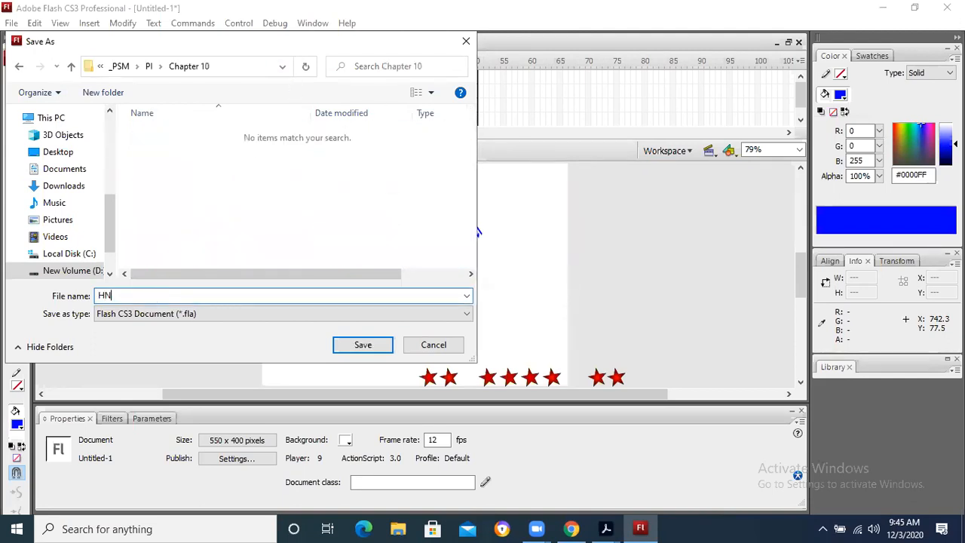
text(Y Project)
key(Return)
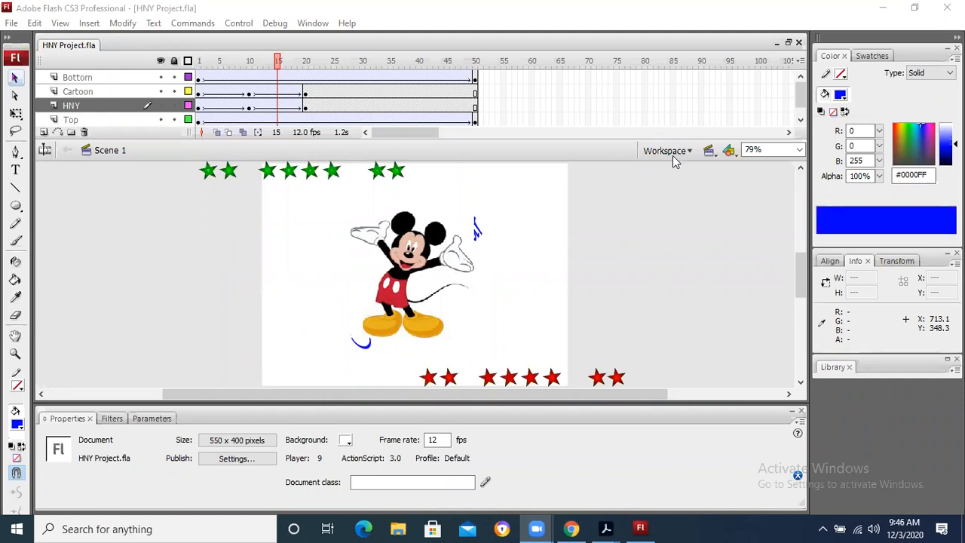
click(659, 241)
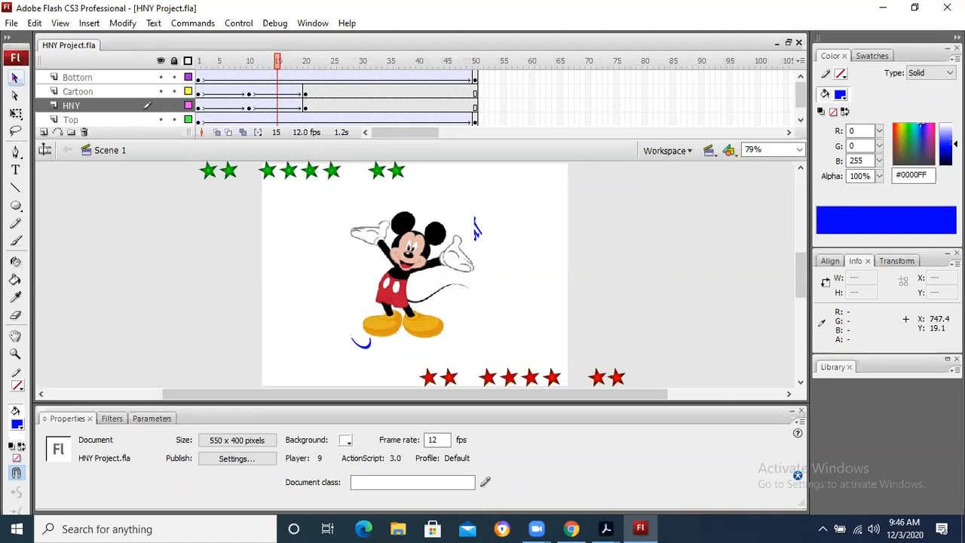
Step: Minimize Flash, switch to Chrome and open the Screen Recorder extension with Screen as the capture source
click(883, 8)
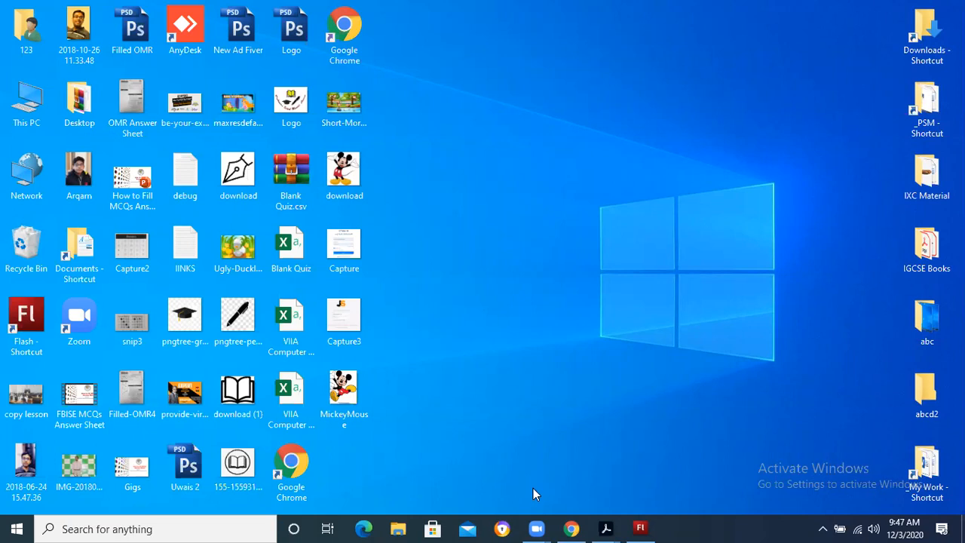
click(562, 527)
click(813, 37)
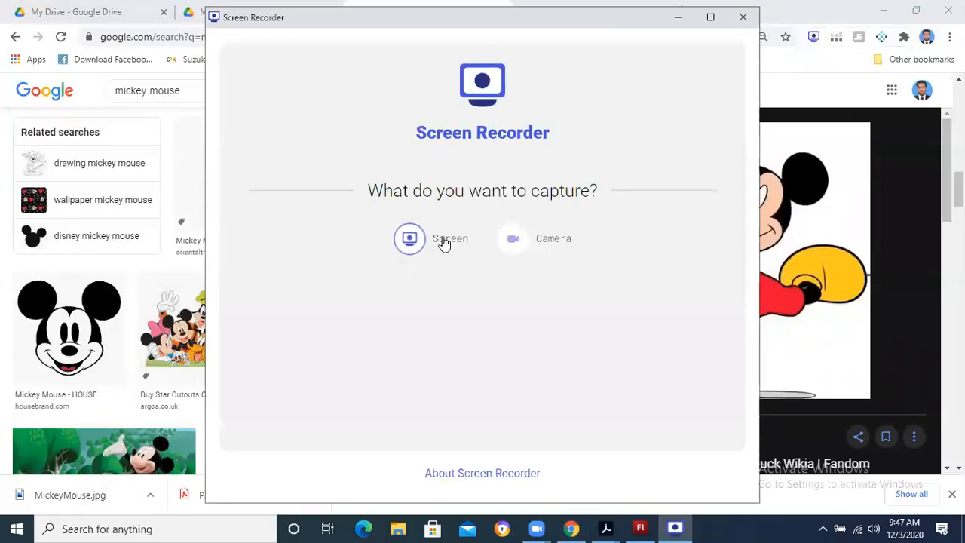
click(443, 242)
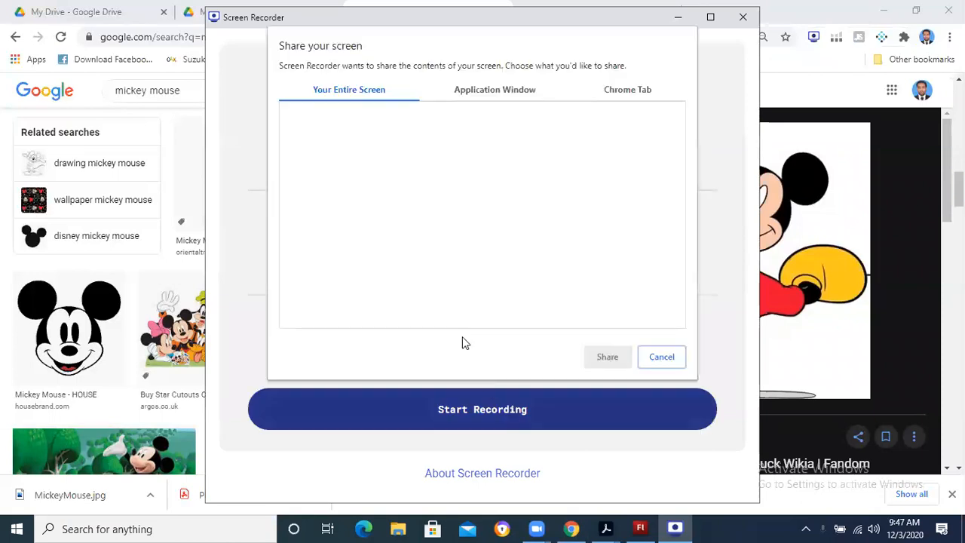
Step: Share the entire screen for recording, then stop and save the recording and move the Screen Recorder window aside
click(435, 221)
click(598, 357)
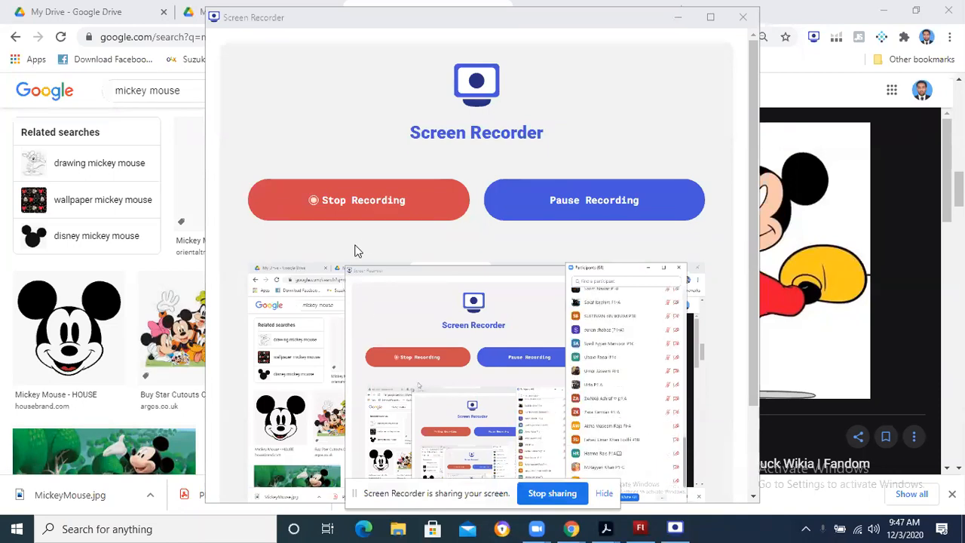
click(387, 214)
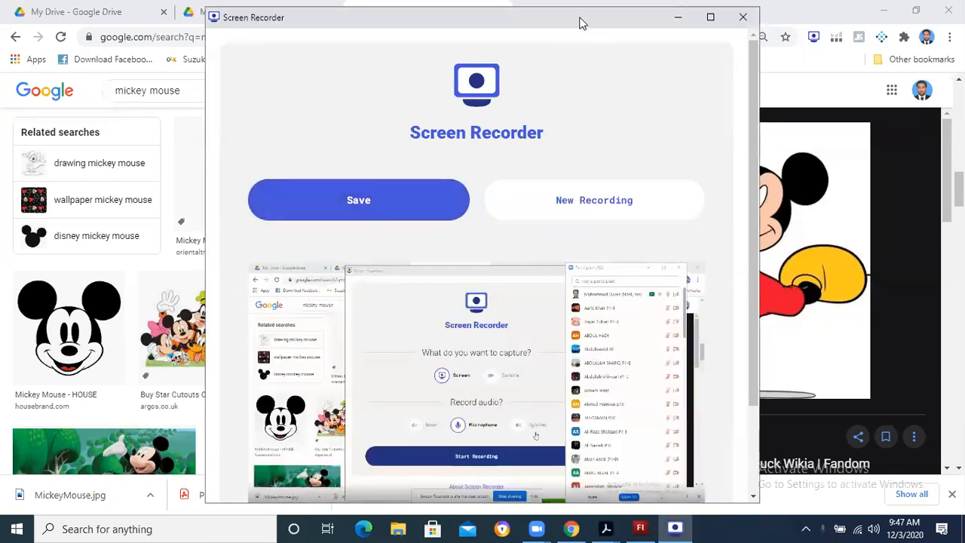
drag(573, 26, 430, 28)
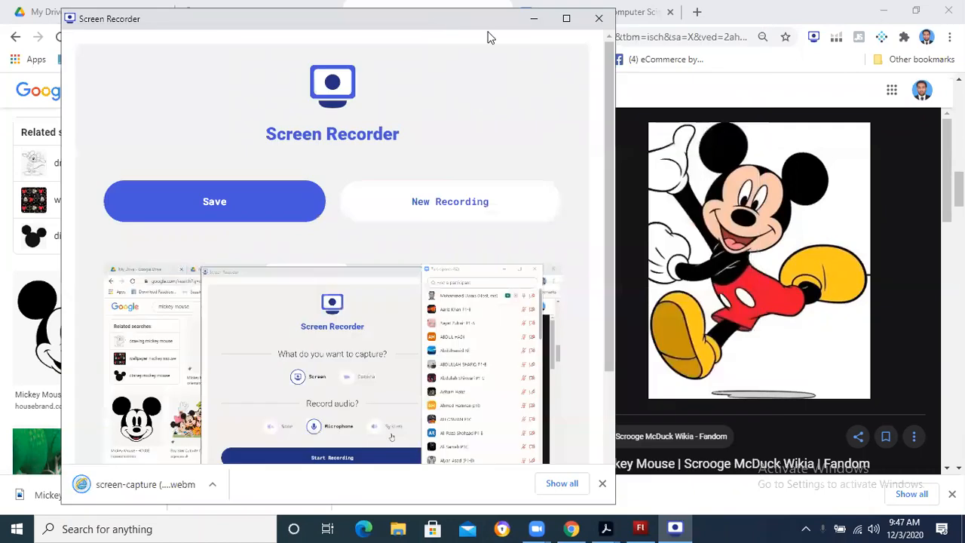
Step: Close the Screen Recorder window, switch back to Flash and exit it with the HNY Project document open
click(597, 19)
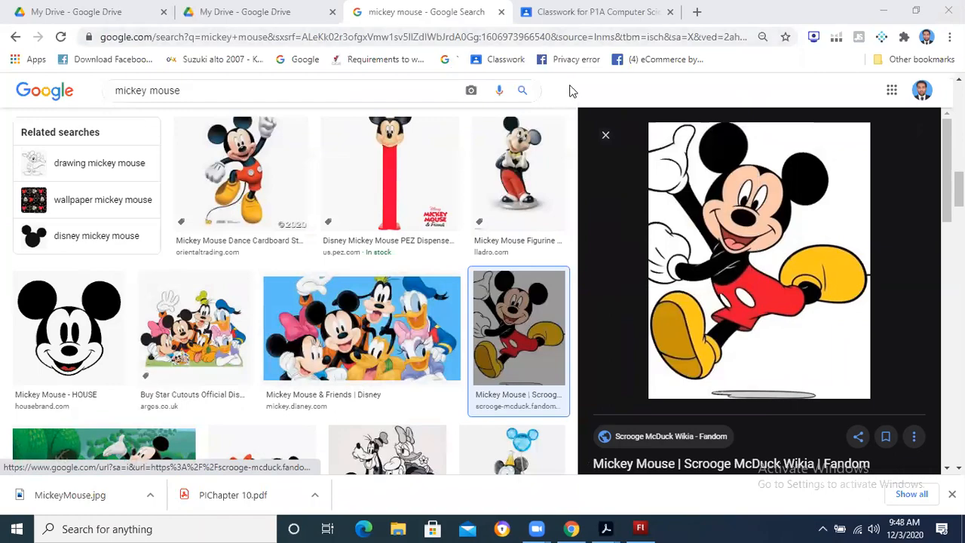
click(632, 527)
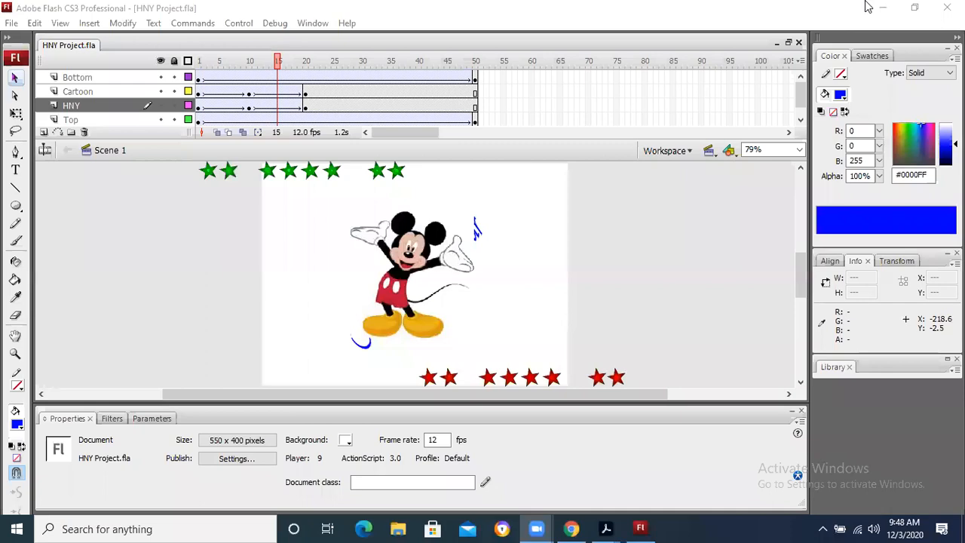
click(947, 8)
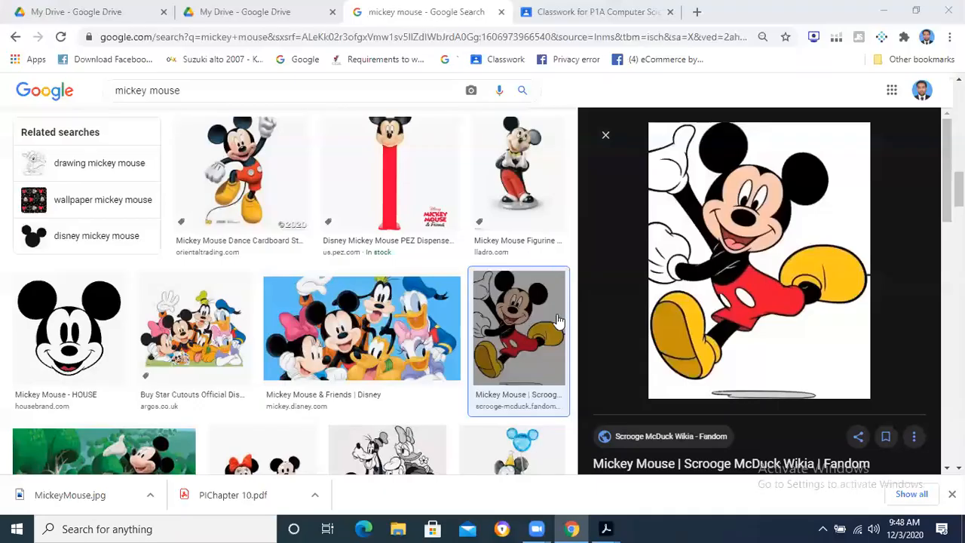
Step: Switch to Adobe Acrobat and bring up PIChapter 10.pdf at its introduction to symbols, the timeline and frames
mouse_move(605, 528)
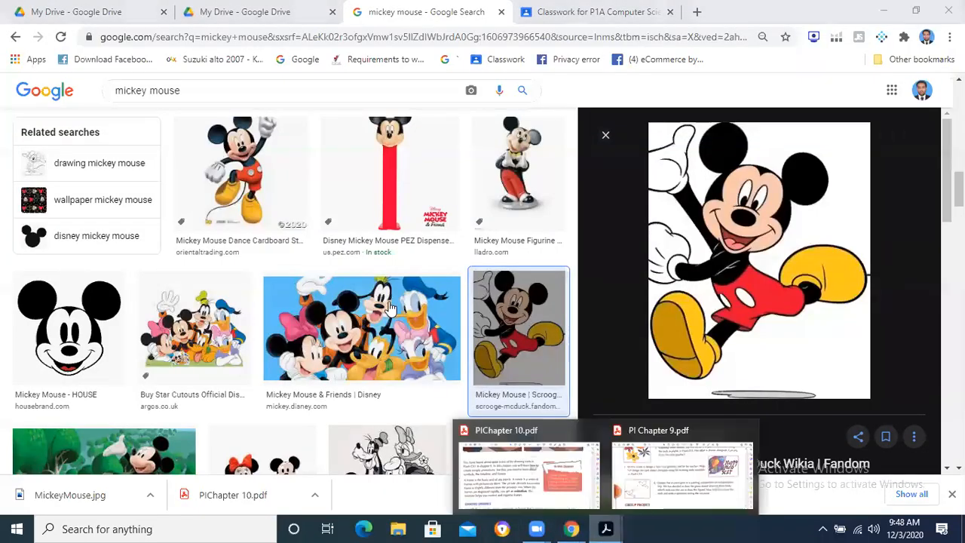
click(645, 489)
mouse_move(606, 528)
click(528, 469)
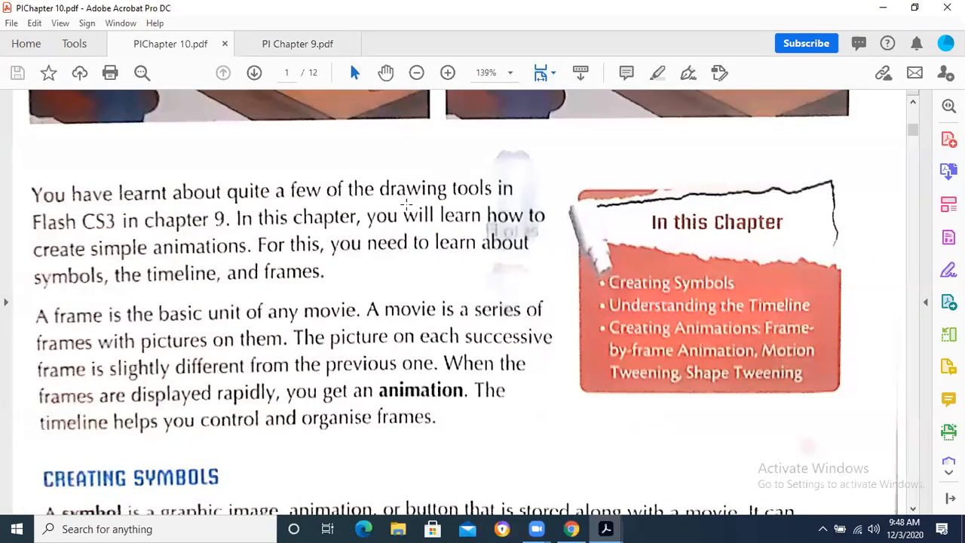
click(406, 202)
click(257, 284)
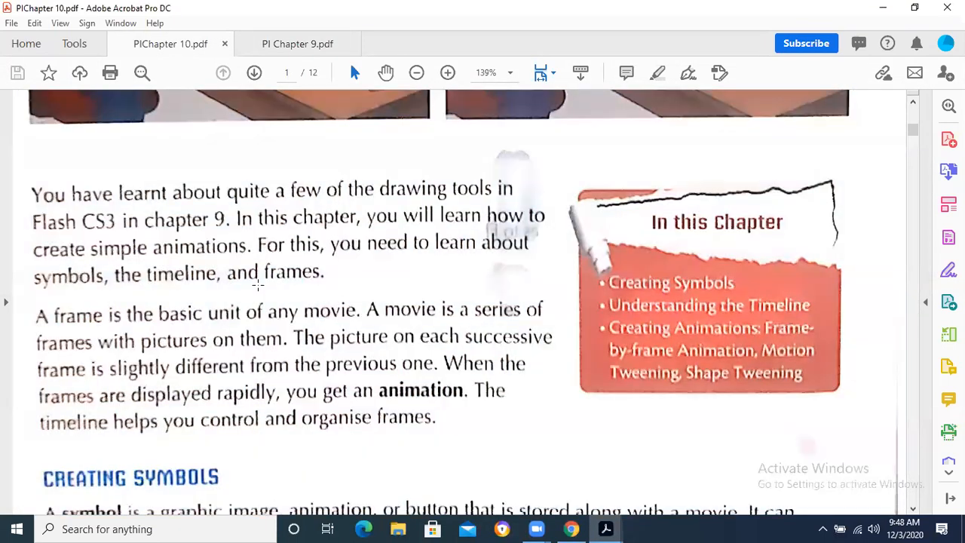